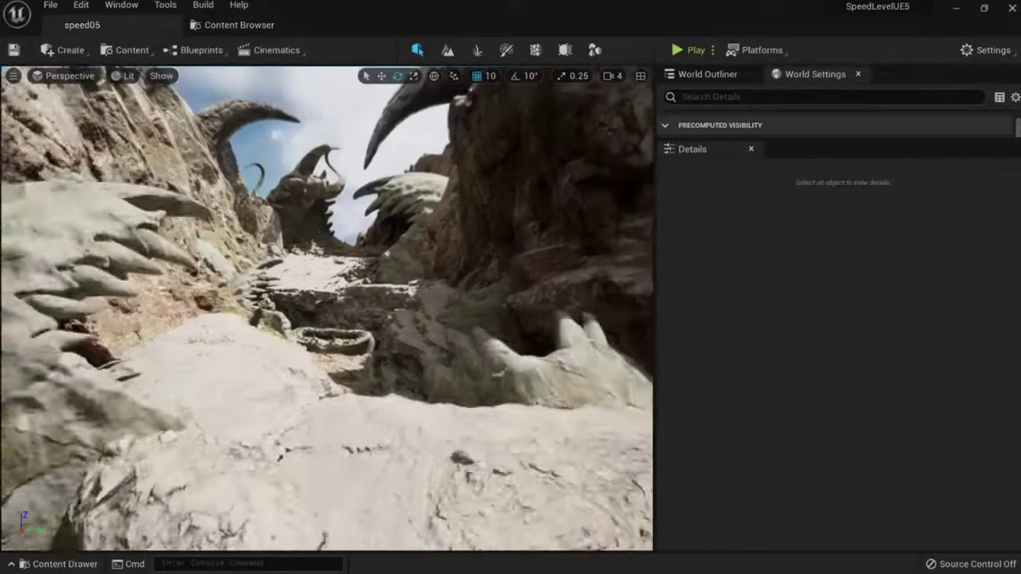
Step: Handwrite the list 1. rock, 2. Alien, 3. wood over a screen capture of the level and discard the capture
{"action": "right_click_drag", "start_coordinate": [427, 328], "coordinate": [416, 241]}
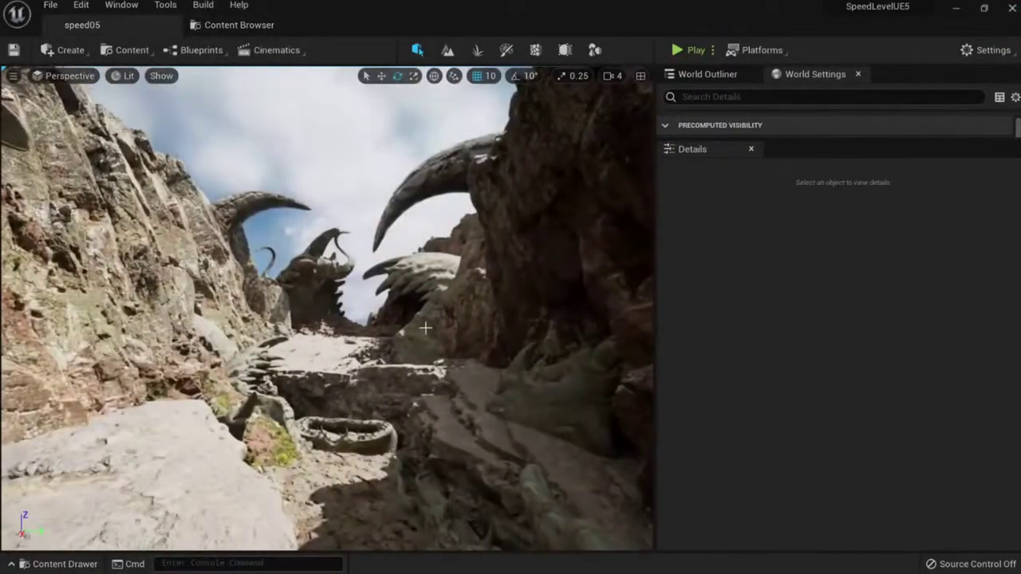
{"action": "key", "text": "F1"}
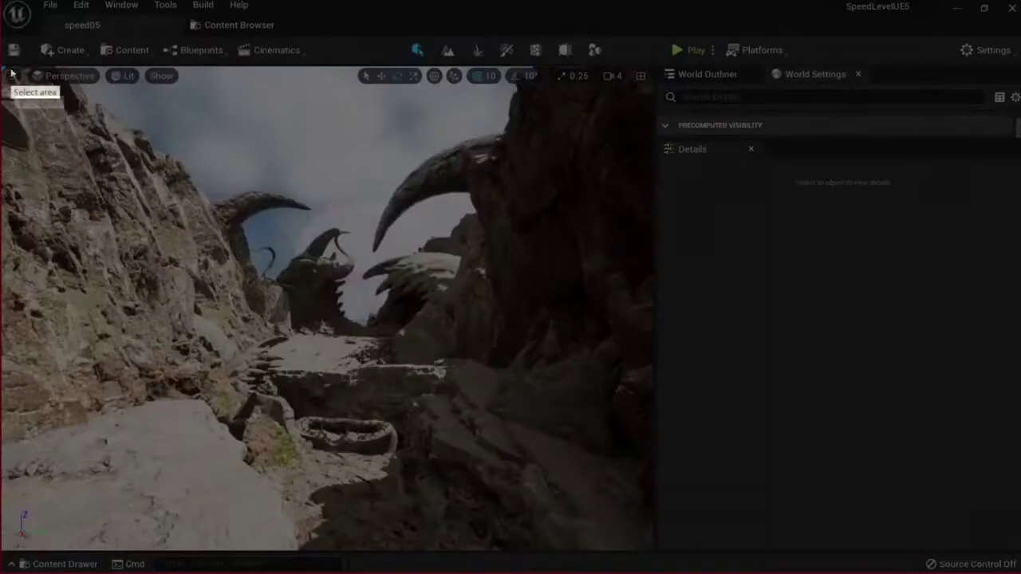
{"action": "left_click_drag", "start_coordinate": [11, 68], "coordinate": [953, 547]}
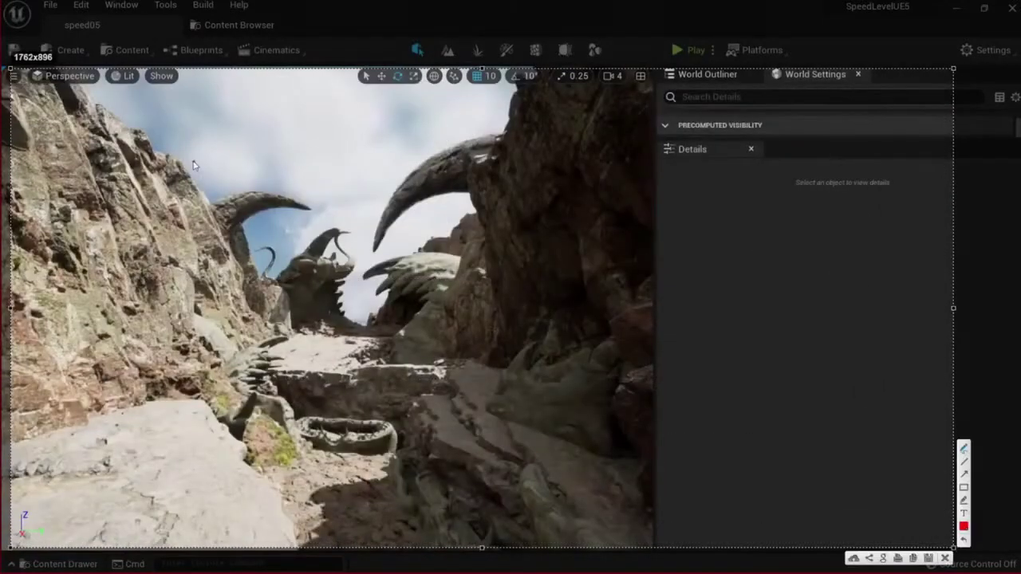
{"action": "mouse_move", "coordinate": [196, 117]}
{"action": "left_mouse_down"}
{"action": "mouse_move", "coordinate": [267, 101]}
{"action": "mouse_move", "coordinate": [284, 109]}
{"action": "mouse_move", "coordinate": [294, 83]}
{"action": "mouse_move", "coordinate": [309, 114]}
{"action": "mouse_move", "coordinate": [333, 111]}
{"action": "left_mouse_up"}
{"action": "left_click", "coordinate": [224, 126]}
{"action": "mouse_move", "coordinate": [207, 151]}
{"action": "left_mouse_down"}
{"action": "mouse_move", "coordinate": [233, 168]}
{"action": "mouse_move", "coordinate": [256, 142]}
{"action": "mouse_move", "coordinate": [269, 165]}
{"action": "left_mouse_up"}
{"action": "left_click", "coordinate": [229, 166]}
{"action": "left_click_drag", "start_coordinate": [244, 156], "coordinate": [351, 163]}
{"action": "left_click", "coordinate": [298, 144]}
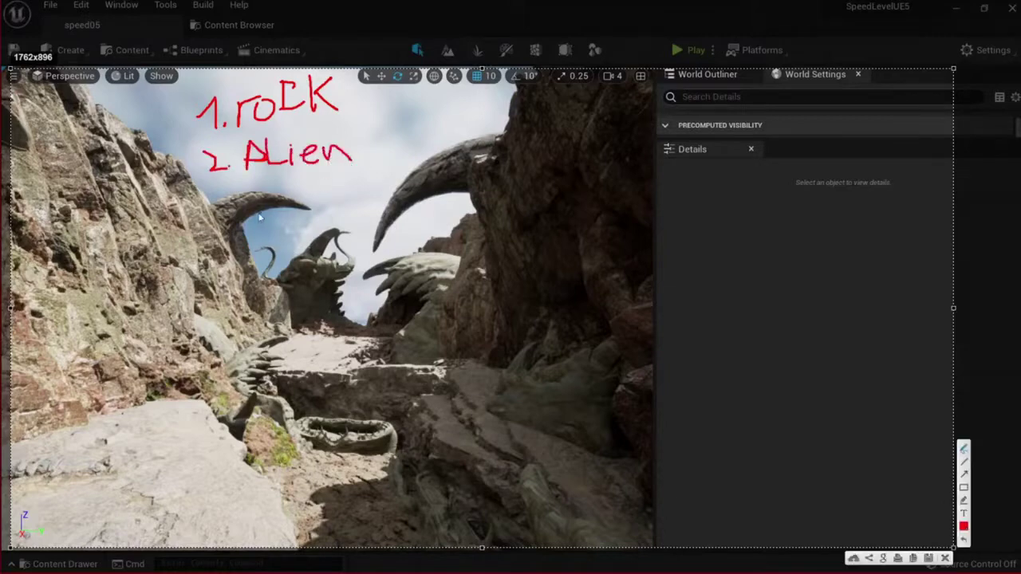
{"action": "mouse_move", "coordinate": [207, 203]}
{"action": "left_mouse_down"}
{"action": "mouse_move", "coordinate": [227, 226]}
{"action": "mouse_move", "coordinate": [257, 221]}
{"action": "left_mouse_up"}
{"action": "left_click_drag", "start_coordinate": [263, 204], "coordinate": [371, 208]}
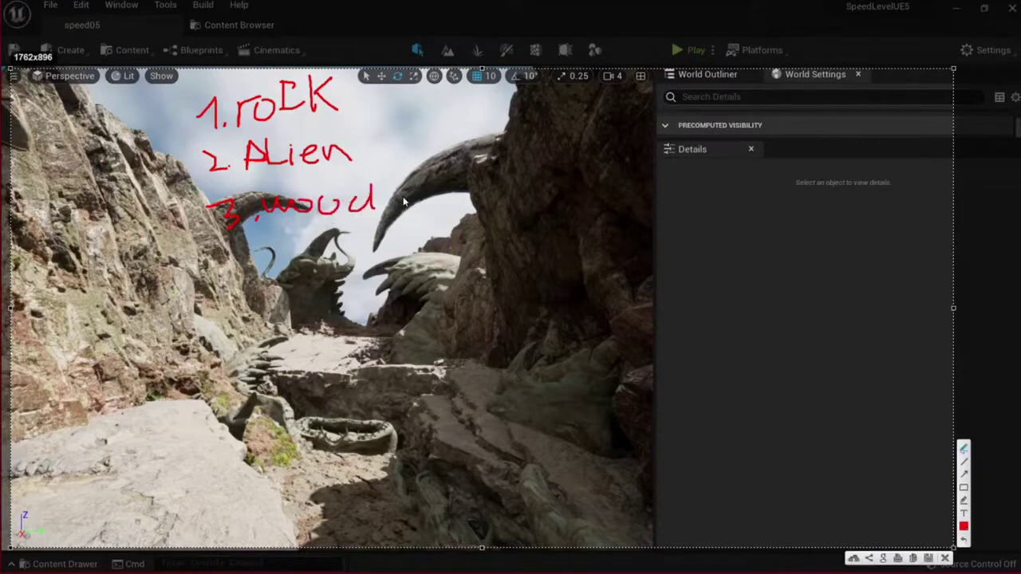
{"action": "left_click", "coordinate": [946, 558]}
{"action": "mouse_move", "coordinate": [467, 279]}
{"action": "right_mouse_down"}
{"action": "mouse_move", "coordinate": [391, 319]}
{"action": "mouse_move", "coordinate": [430, 319]}
{"action": "right_mouse_up"}
{"action": "key", "text": "F11"}
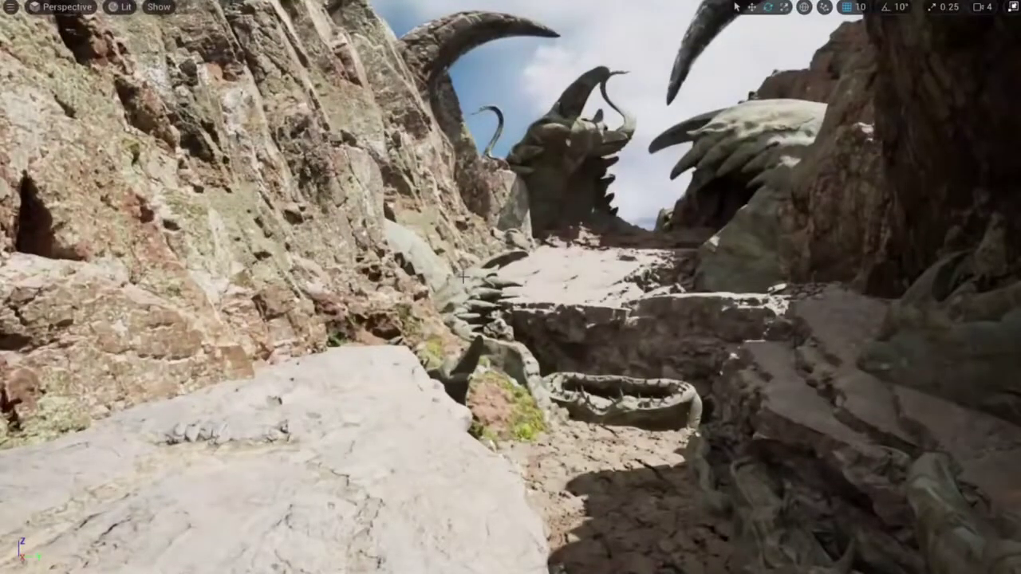
{"action": "key", "text": "F11"}
{"action": "right_click_drag", "start_coordinate": [463, 276], "coordinate": [462, 276]}
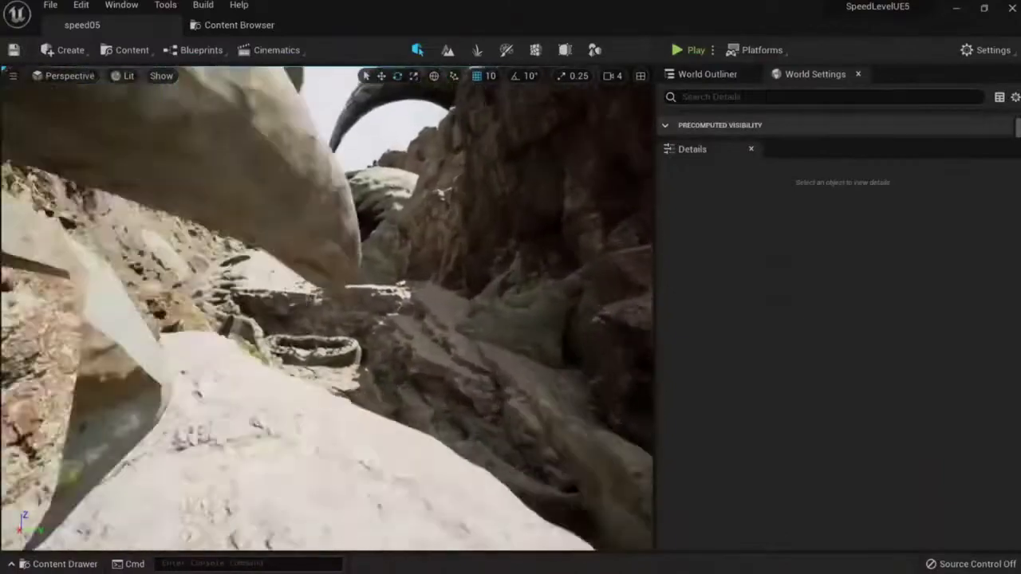
{"action": "right_click_drag", "start_coordinate": [358, 362], "coordinate": [358, 363]}
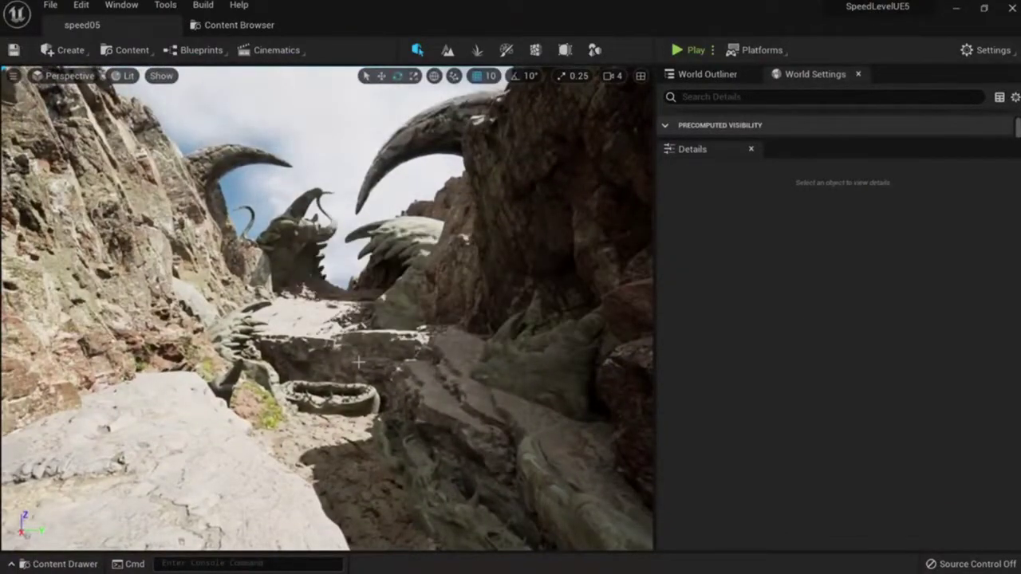
Step: Show only static meshes in the Megascans 3D_Assets folder and search it for wood
{"action": "left_click", "coordinate": [238, 25]}
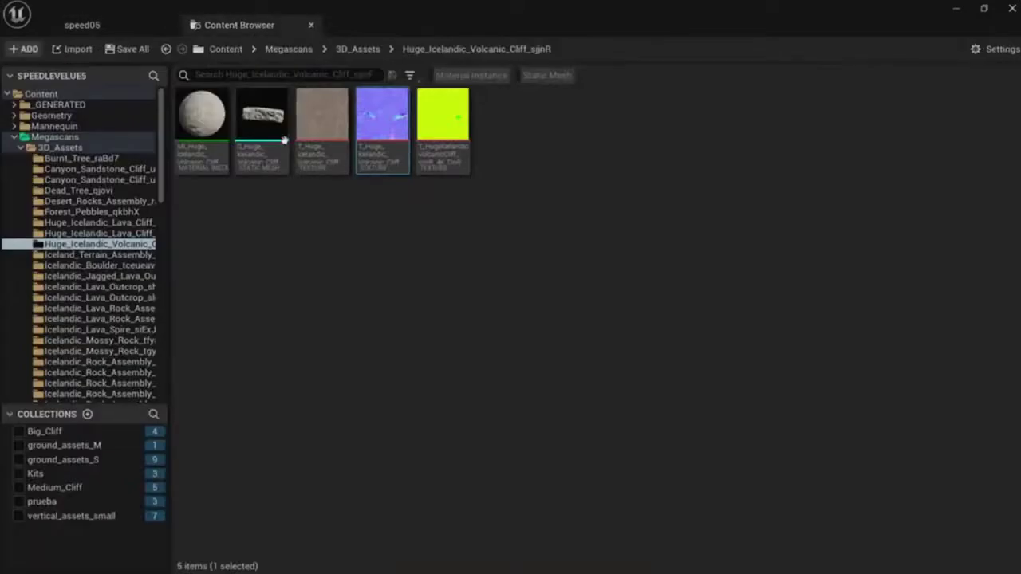
{"action": "left_click", "coordinate": [56, 137]}
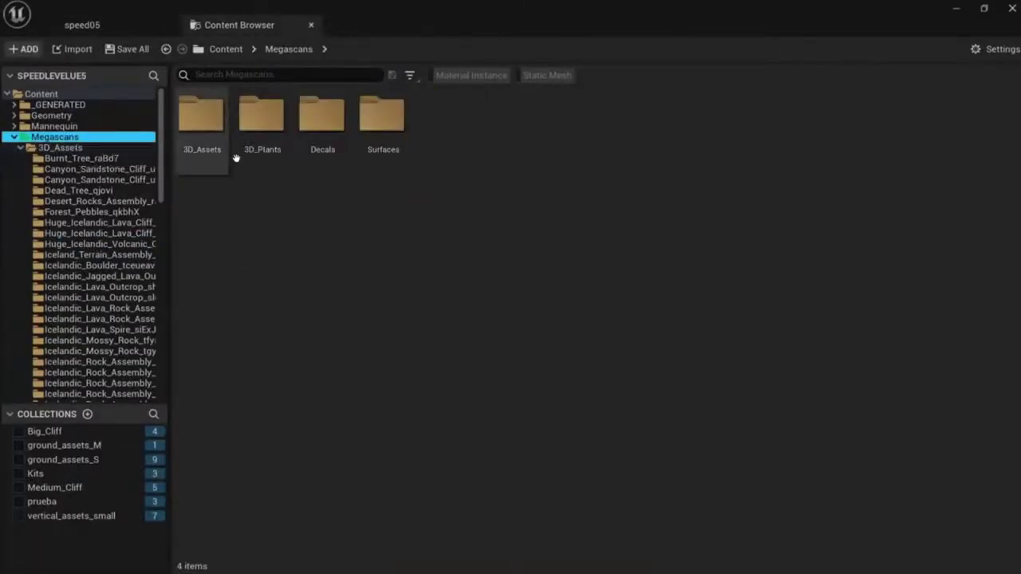
{"action": "double_click", "coordinate": [205, 127]}
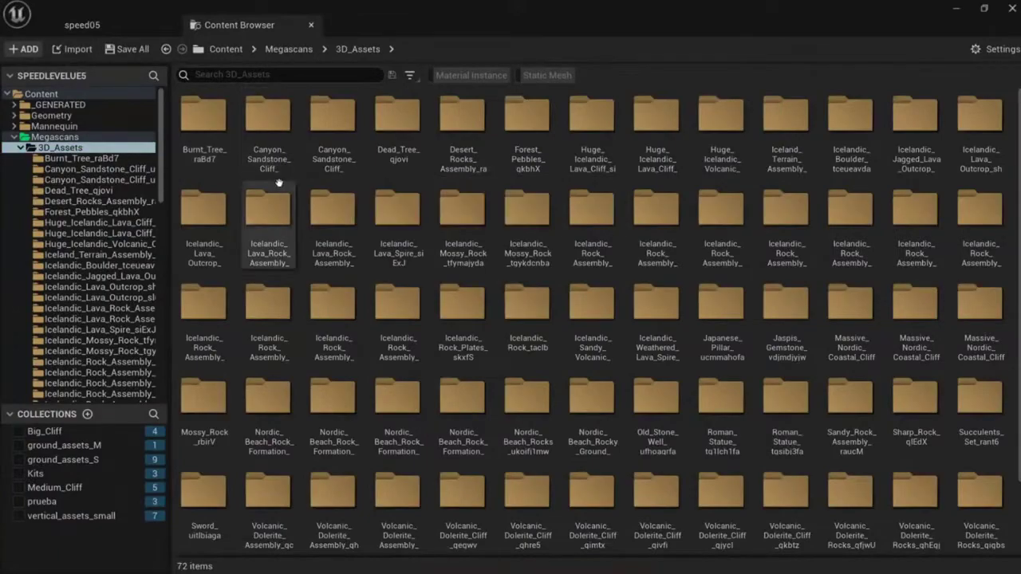
{"action": "left_click", "coordinate": [535, 75]}
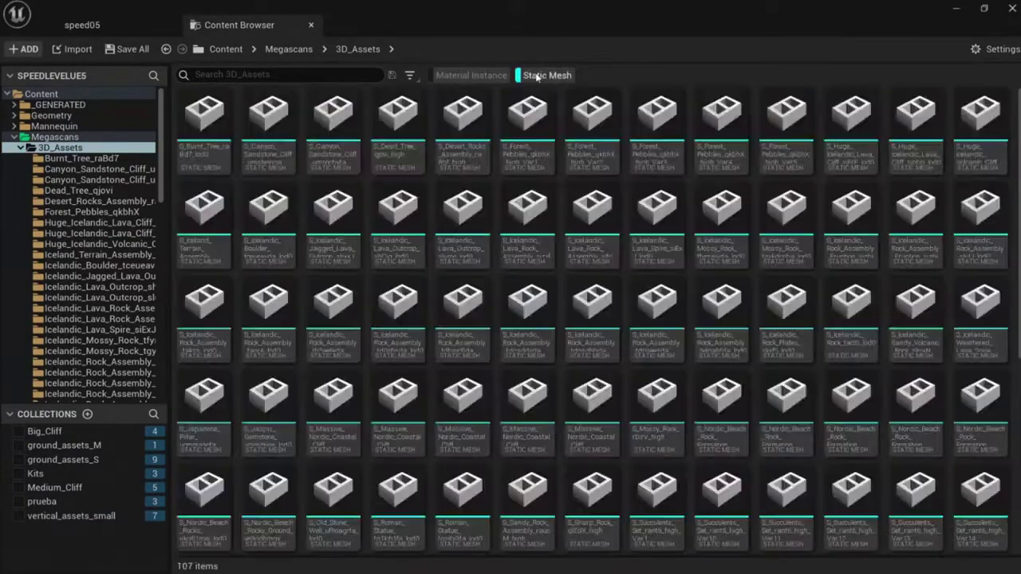
{"action": "scroll", "coordinate": [666, 364], "scroll_direction": "down", "scroll_amount": 5}
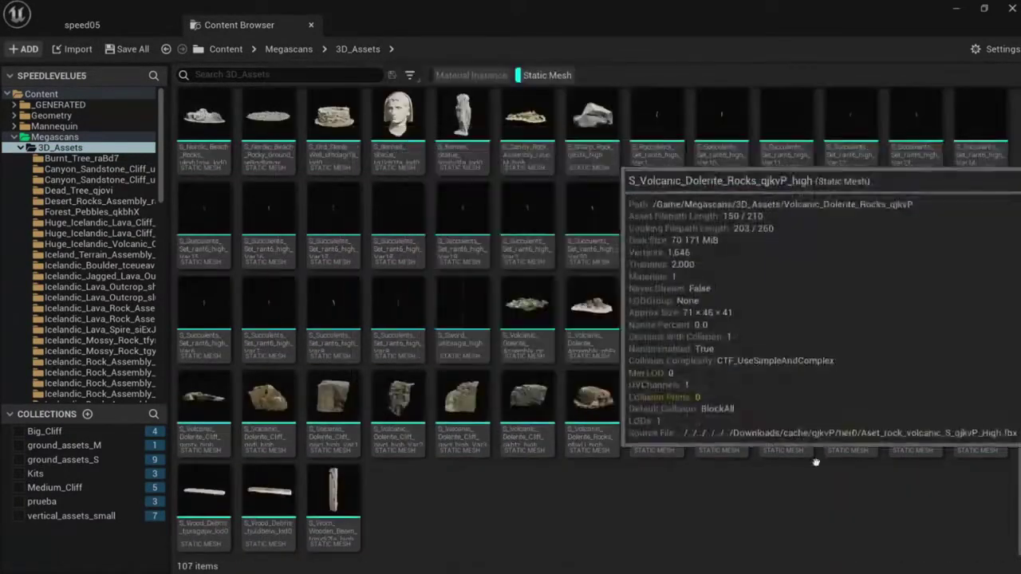
{"action": "scroll", "coordinate": [861, 483], "scroll_direction": "up", "scroll_amount": 5}
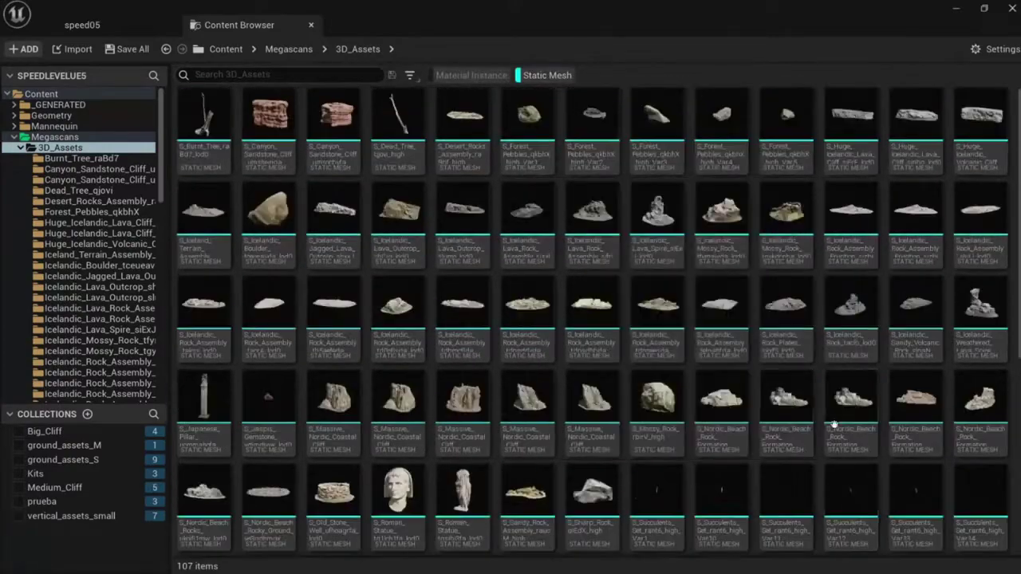
{"action": "left_click", "coordinate": [346, 75]}
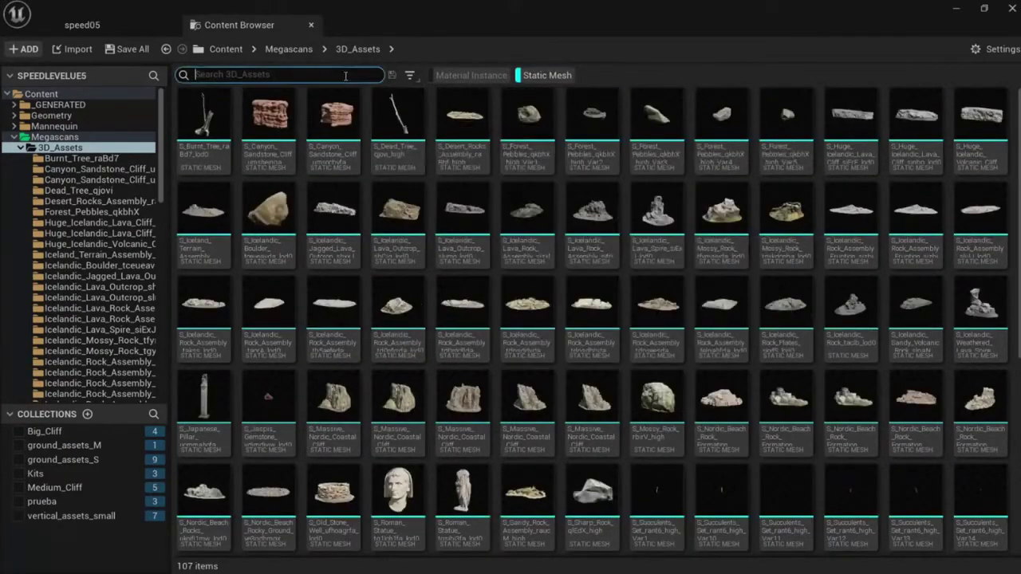
{"action": "type", "text": "wood"}
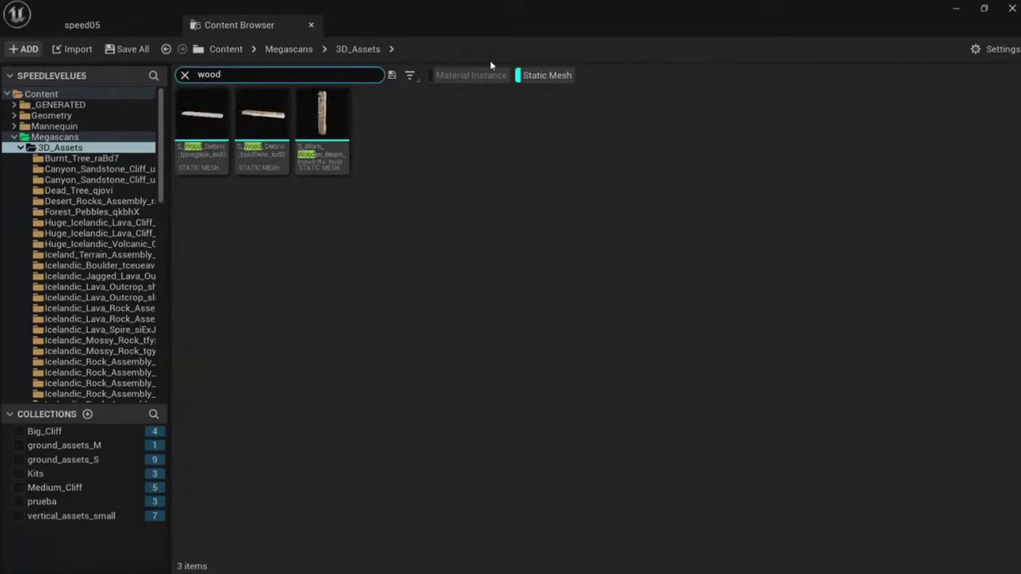
Step: Examine the two wood debris meshes and the worn wooden beam mesh up close in the static mesh editor
{"action": "double_click", "coordinate": [218, 126]}
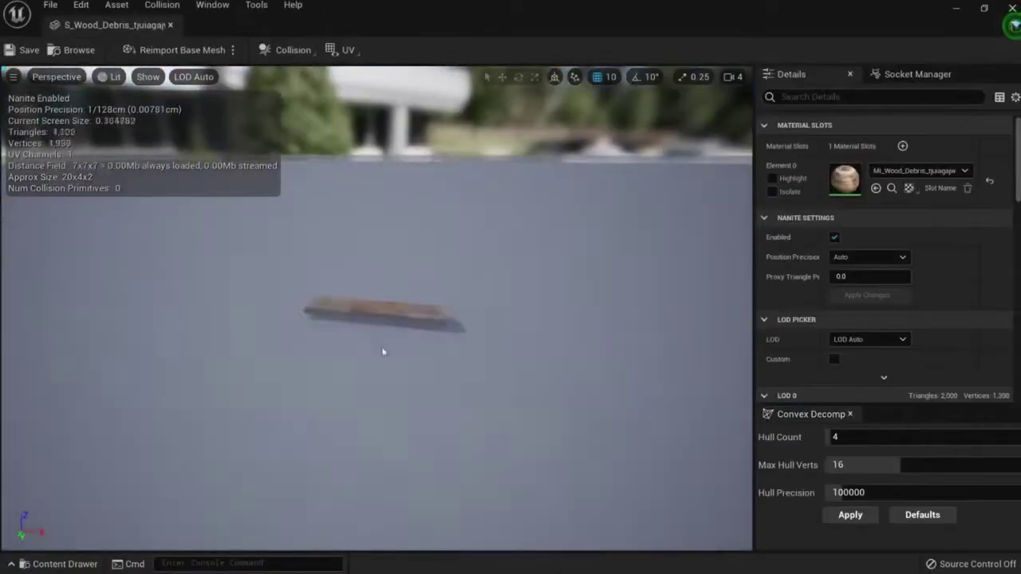
{"action": "scroll", "coordinate": [383, 352], "scroll_direction": "up", "scroll_amount": 5}
{"action": "left_click_drag", "start_coordinate": [383, 351], "coordinate": [390, 354]}
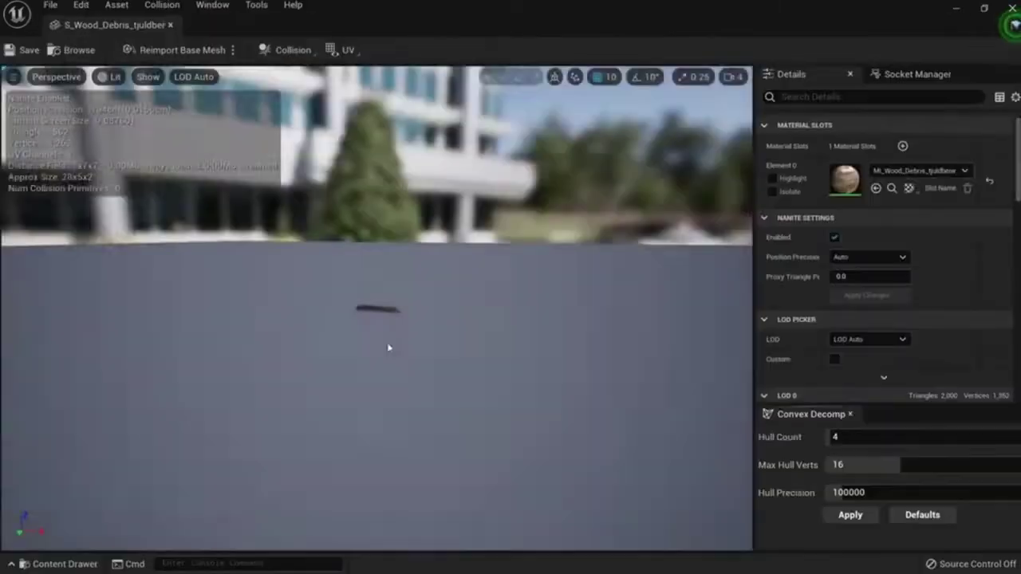
{"action": "scroll", "coordinate": [389, 347], "scroll_direction": "up", "scroll_amount": 8}
{"action": "left_click_drag", "start_coordinate": [388, 346], "coordinate": [372, 294]}
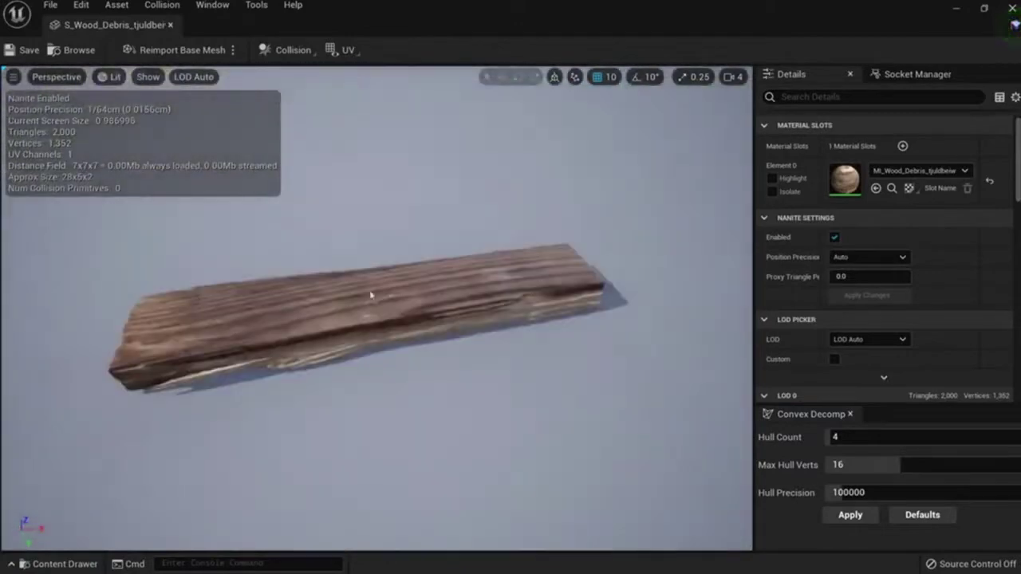
{"action": "middle_click", "coordinate": [131, 30]}
{"action": "double_click", "coordinate": [333, 141]}
{"action": "left_click_drag", "start_coordinate": [387, 232], "coordinate": [470, 247]}
{"action": "scroll", "coordinate": [388, 232], "scroll_direction": "up", "scroll_amount": 6}
{"action": "scroll", "coordinate": [381, 285], "scroll_direction": "down", "scroll_amount": 6}
{"action": "scroll", "coordinate": [380, 285], "scroll_direction": "up", "scroll_amount": 2}
{"action": "left_click_drag", "start_coordinate": [380, 285], "coordinate": [502, 287]}
{"action": "left_click", "coordinate": [169, 25]}
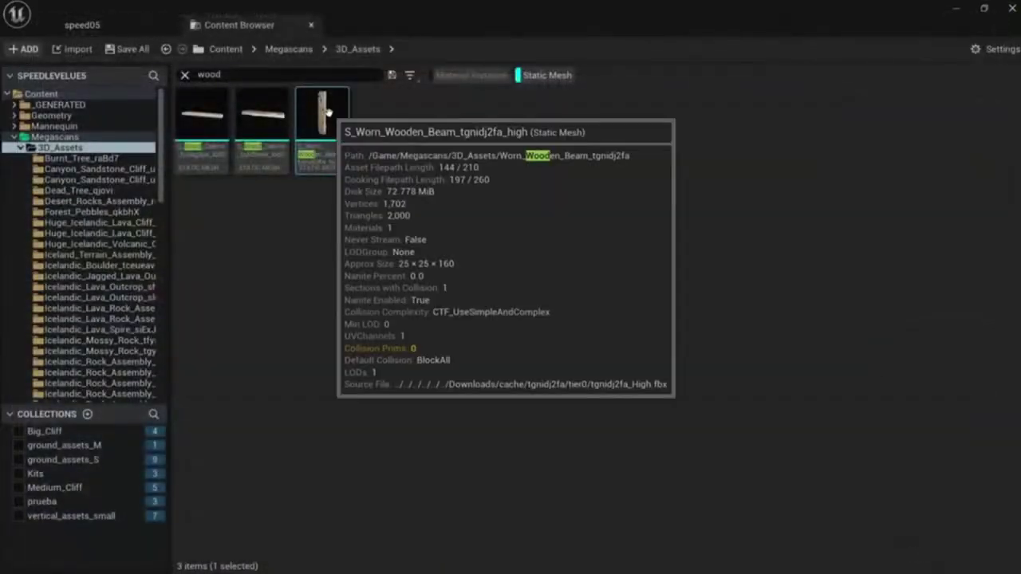
Step: Place the S_Worn_Wooden_Beam_tgnidj2fa_high mesh in the level and position it upright on the pale rock ledge beside the cliff wall
{"action": "left_click_drag", "start_coordinate": [322, 111], "coordinate": [301, 142]}
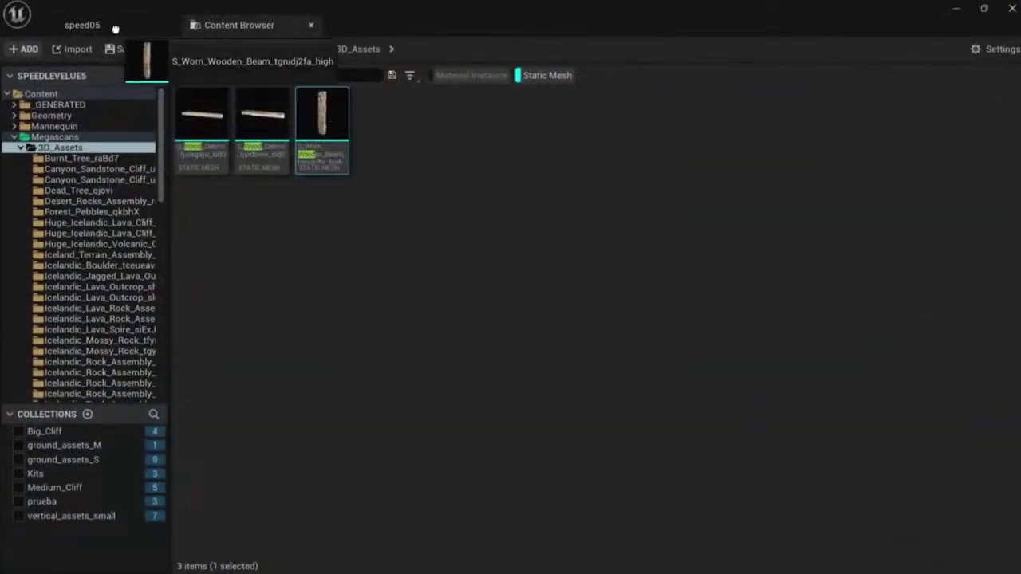
{"action": "left_click_drag", "start_coordinate": [115, 30], "coordinate": [113, 419]}
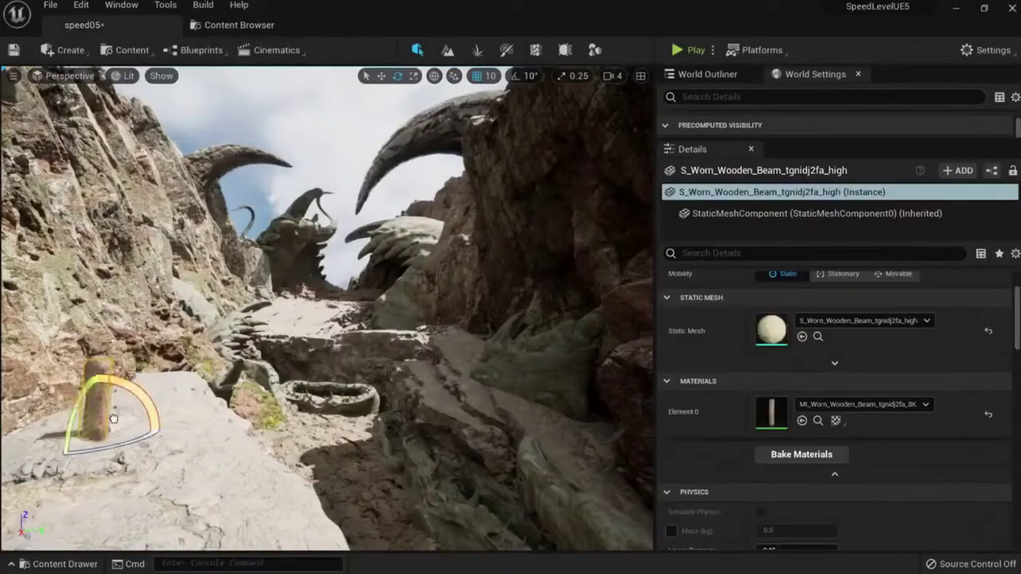
{"action": "right_click_drag", "start_coordinate": [114, 419], "coordinate": [16, 446]}
{"action": "key", "text": "w"}
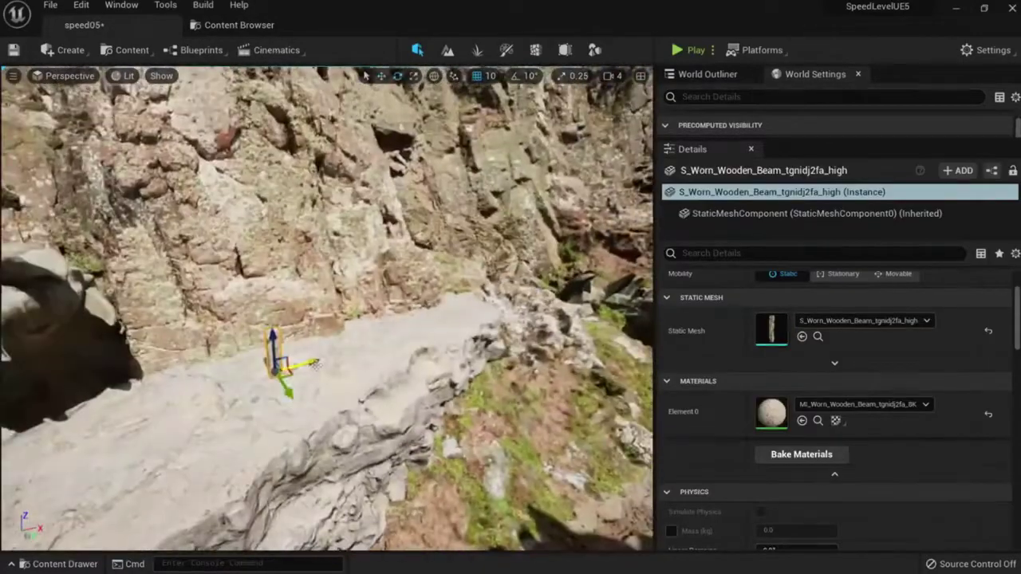
{"action": "left_click_drag", "start_coordinate": [317, 365], "coordinate": [482, 341]}
{"action": "left_click_drag", "start_coordinate": [403, 335], "coordinate": [379, 342]}
{"action": "right_click_drag", "start_coordinate": [379, 342], "coordinate": [542, 331]}
{"action": "left_click_drag", "start_coordinate": [375, 341], "coordinate": [354, 342]}
{"action": "right_click_drag", "start_coordinate": [535, 343], "coordinate": [493, 344]}
{"action": "left_click_drag", "start_coordinate": [393, 263], "coordinate": [396, 226]}
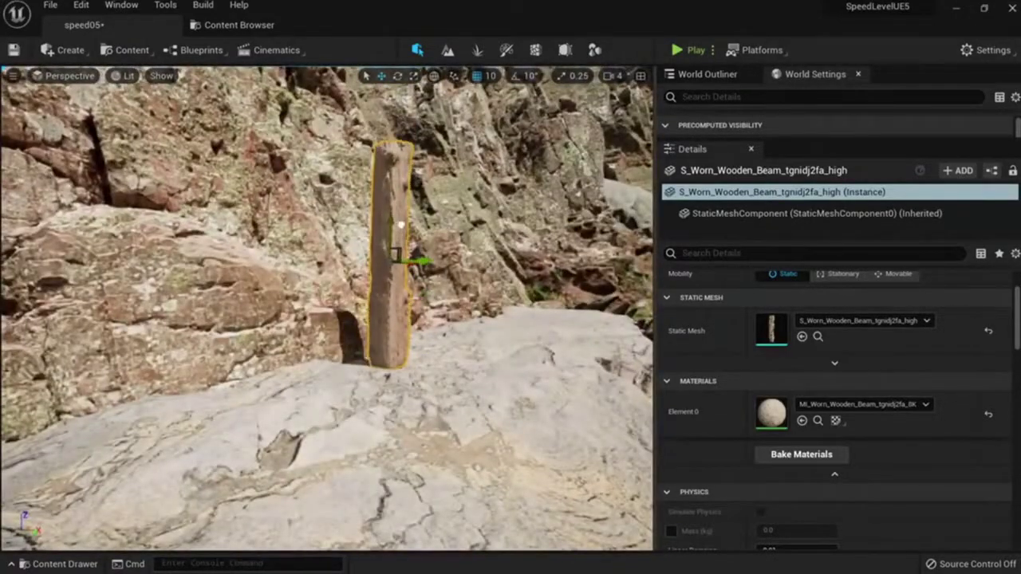
{"action": "mouse_move", "coordinate": [396, 225]}
{"action": "right_mouse_down"}
{"action": "mouse_move", "coordinate": [411, 171]}
{"action": "mouse_move", "coordinate": [511, 140]}
{"action": "mouse_move", "coordinate": [423, 199]}
{"action": "mouse_move", "coordinate": [404, 228]}
{"action": "right_mouse_up"}
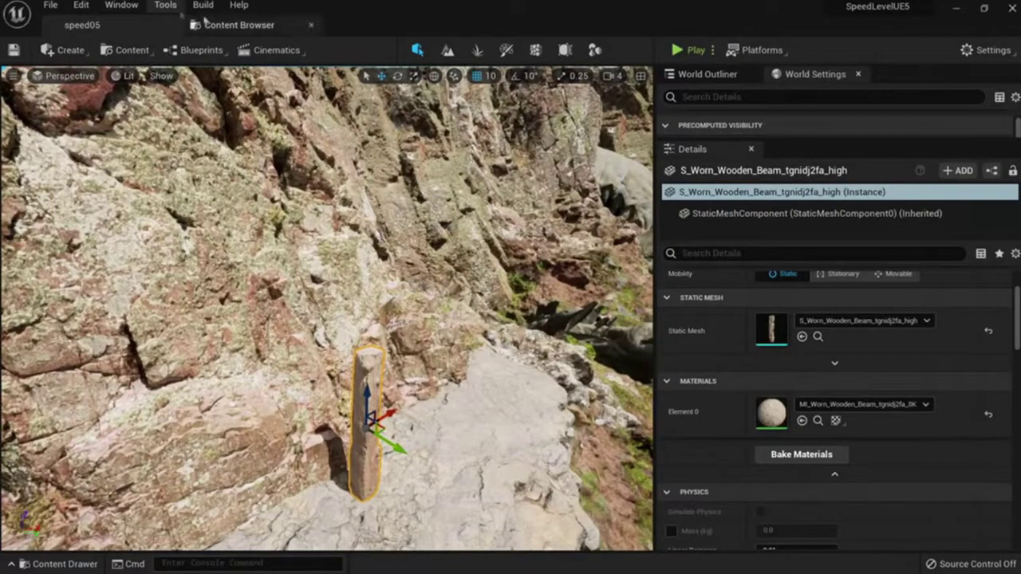
Step: Open the SpeedLeveling Blueprints folder and clear its Static Mesh filter and wood search
{"action": "left_click", "coordinate": [239, 25]}
{"action": "left_click", "coordinate": [22, 148]}
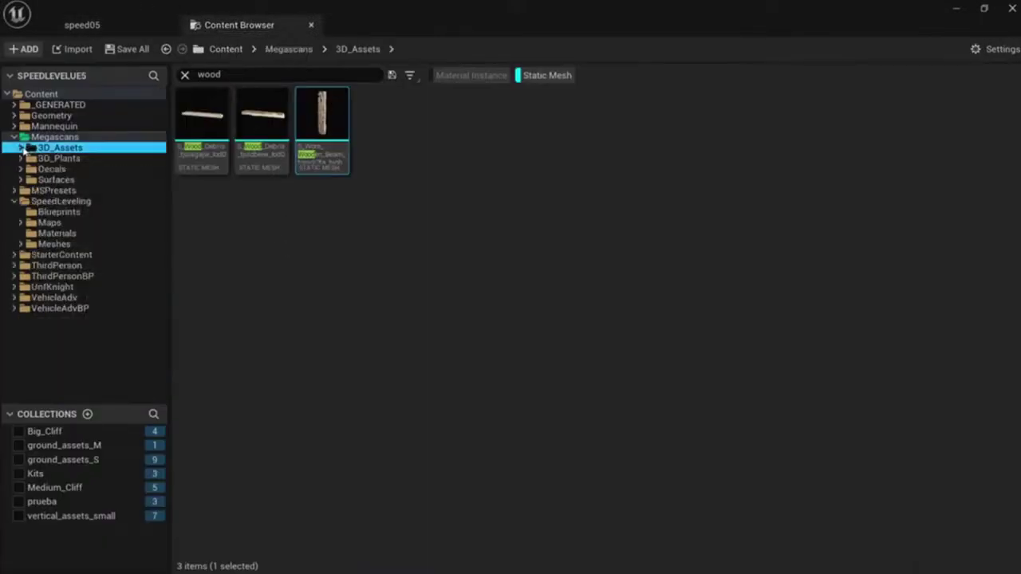
{"action": "left_click", "coordinate": [59, 212]}
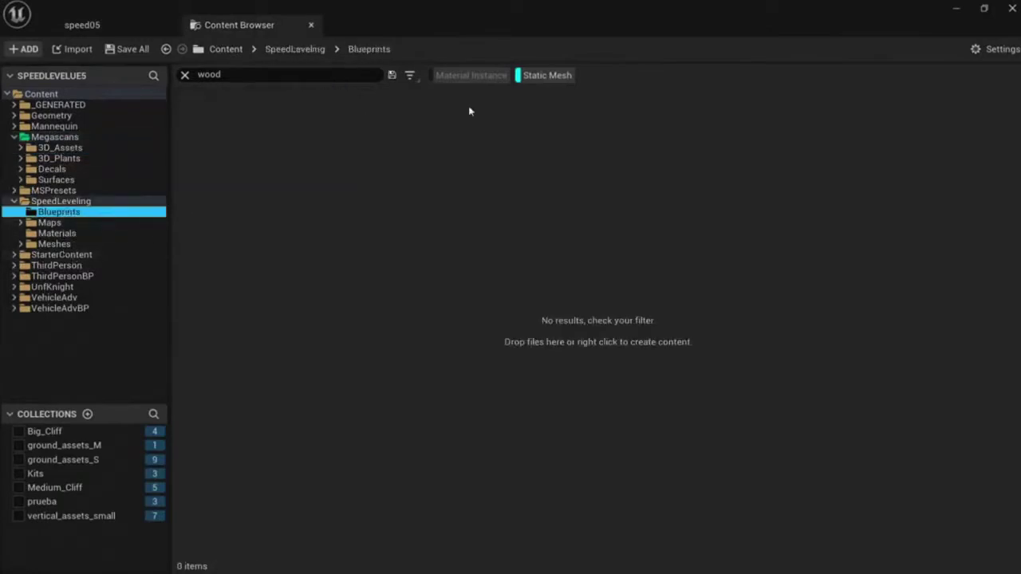
{"action": "left_click", "coordinate": [547, 75]}
{"action": "left_click", "coordinate": [185, 74]}
Step: Create a Blueprint class with Actor as its parent and name it BP_Wood_Scalfolding
{"action": "right_click", "coordinate": [299, 217]}
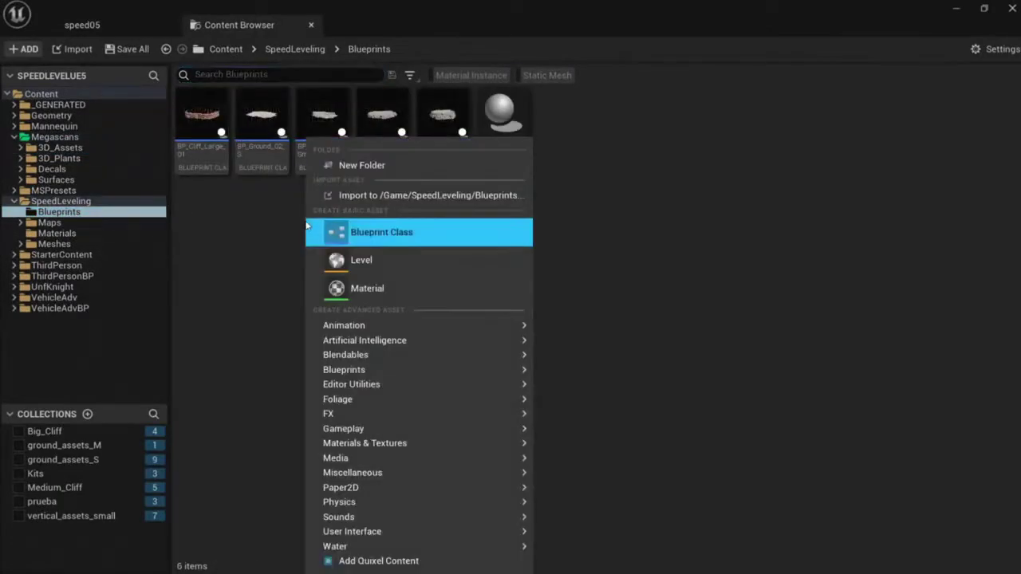
{"action": "left_click", "coordinate": [430, 231]}
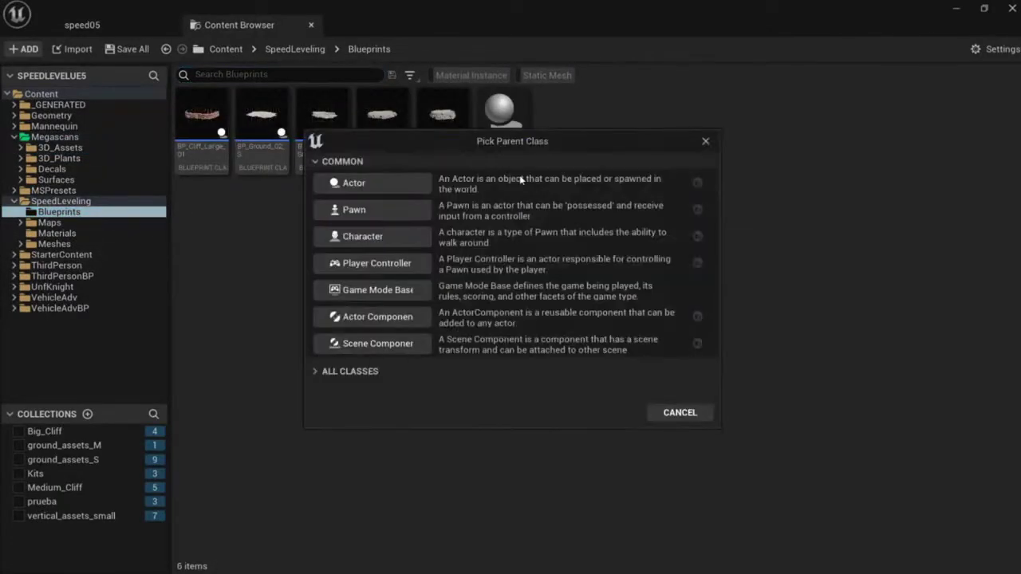
{"action": "left_click", "coordinate": [403, 182]}
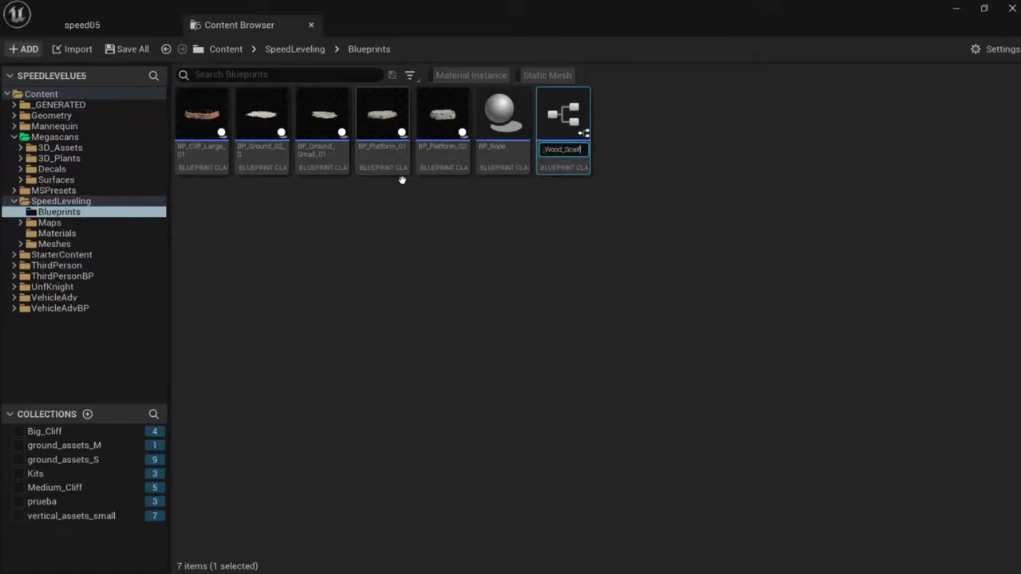
{"action": "key", "text": "Return"}
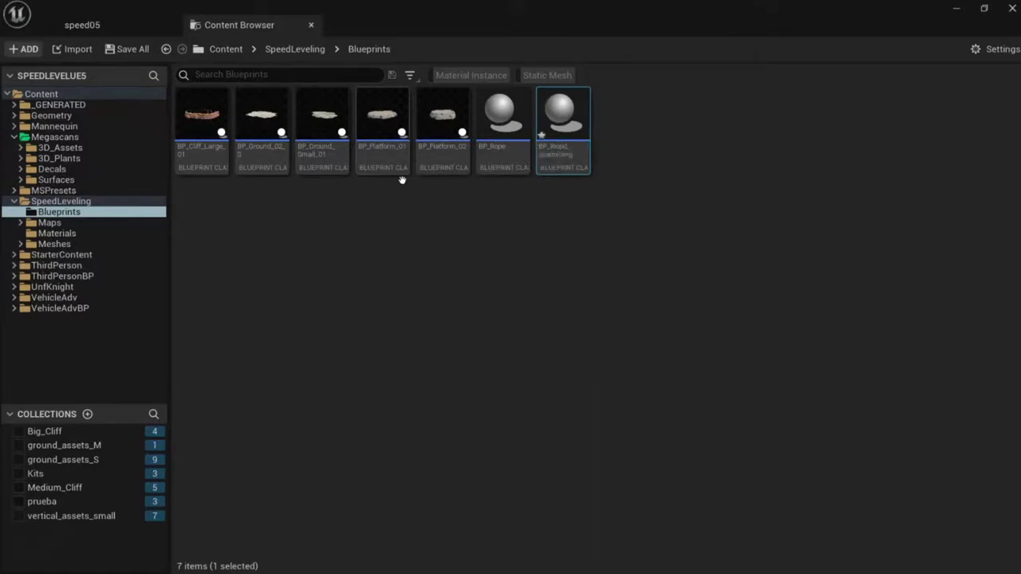
Step: Open the BP_Wood_Scalfolding blueprint and add an Instanced Static Mesh component under its scene root
{"action": "double_click", "coordinate": [571, 119]}
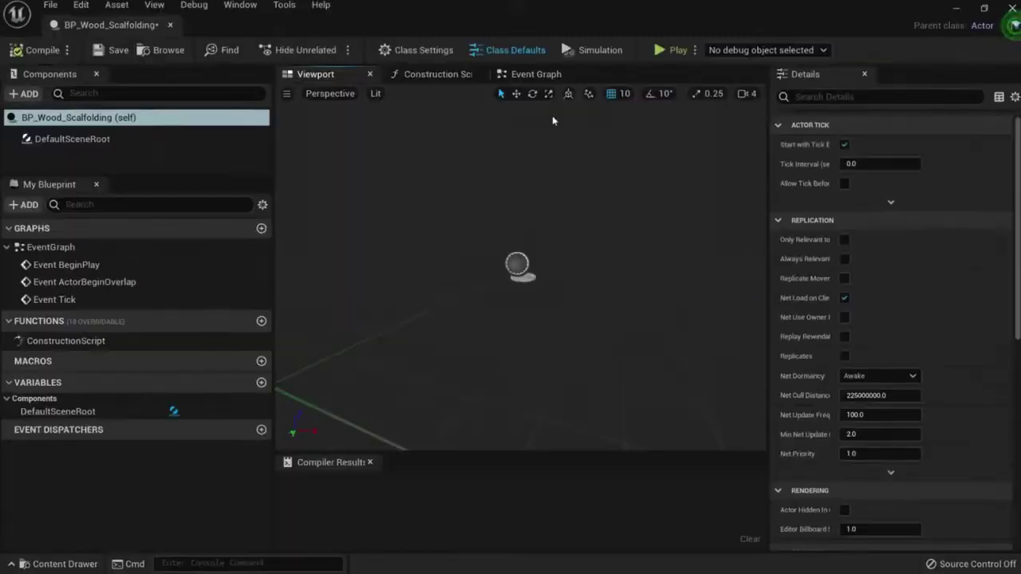
{"action": "right_click_drag", "start_coordinate": [545, 321], "coordinate": [569, 312]}
{"action": "left_click", "coordinate": [25, 93]}
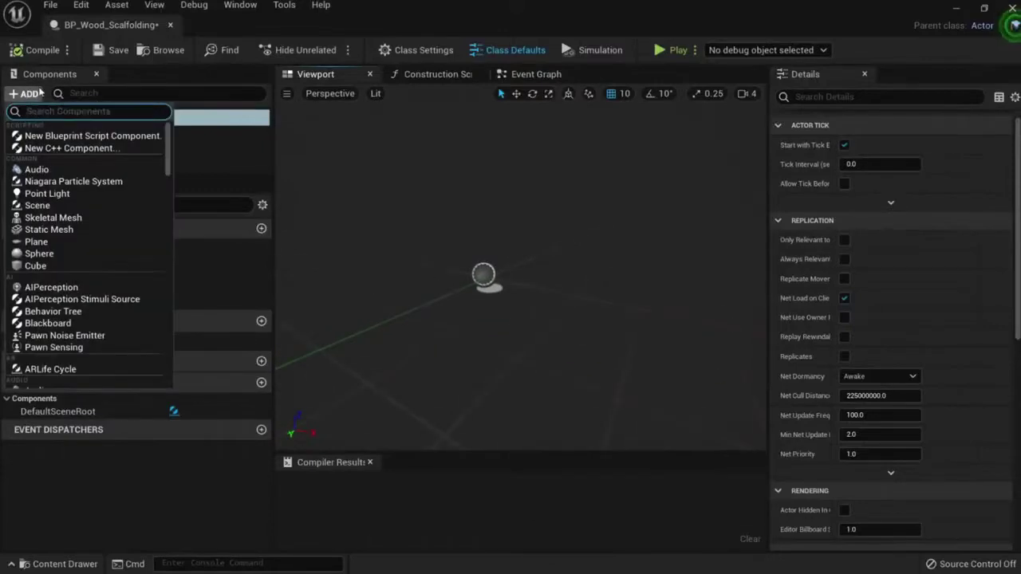
{"action": "type", "text": "stat"}
{"action": "key", "text": "Down"}
{"action": "key", "text": "Down"}
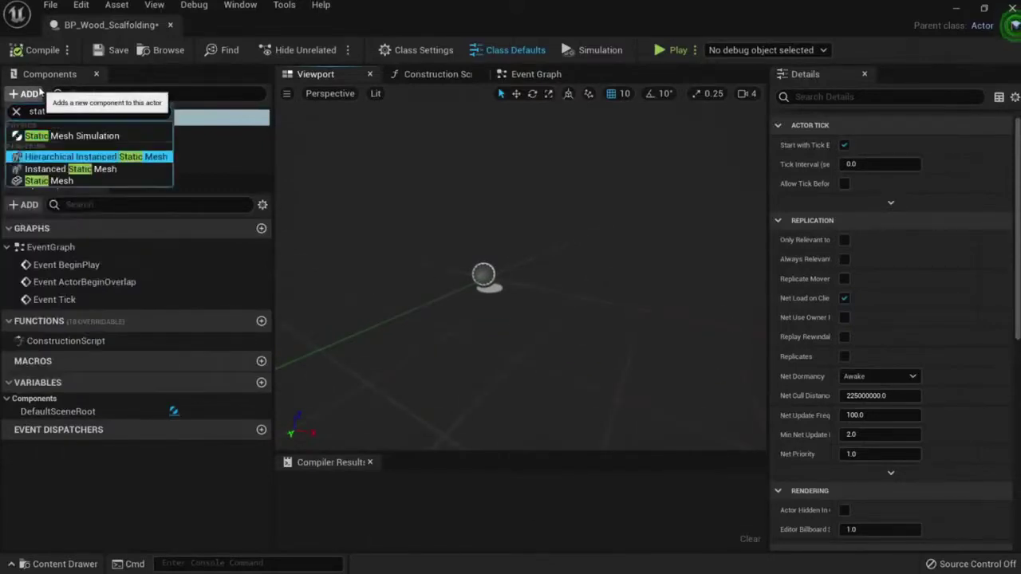
{"action": "key", "text": "Return"}
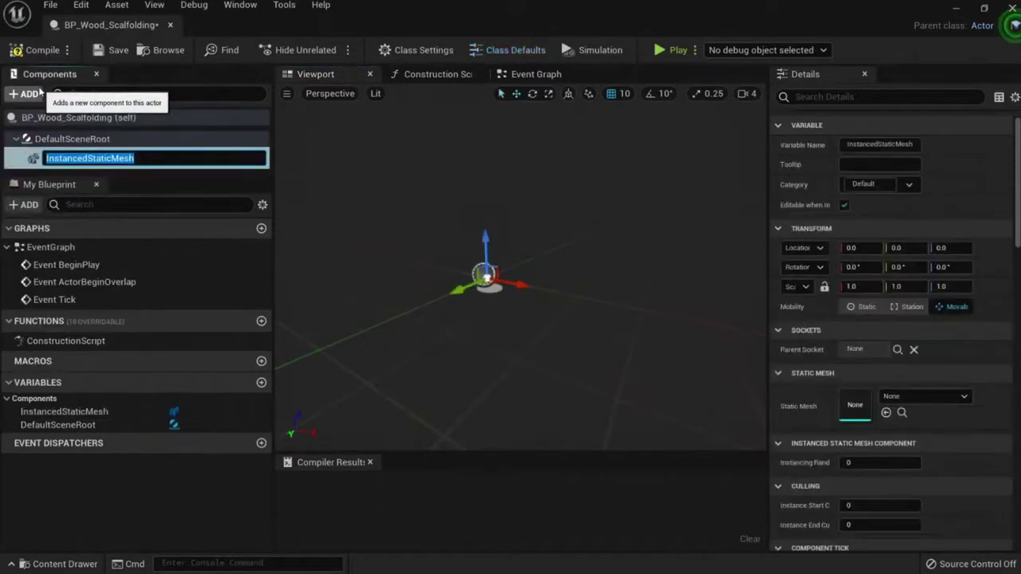
Step: Assign the S_Worn_Wooden_Beam_tgnidj2fa_high static mesh to the instanced static mesh component
{"action": "left_click", "coordinate": [914, 398]}
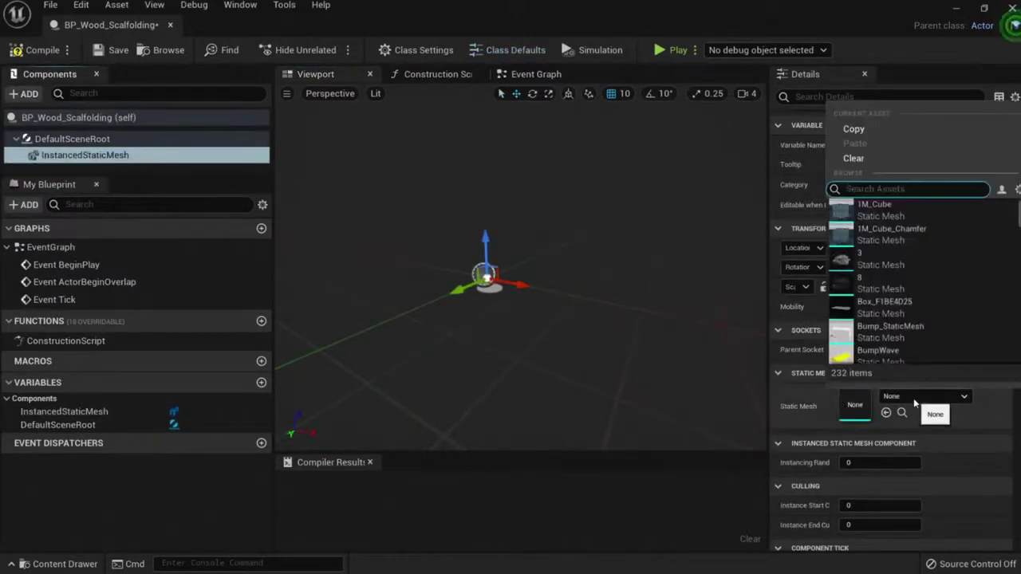
{"action": "type", "text": "wood"}
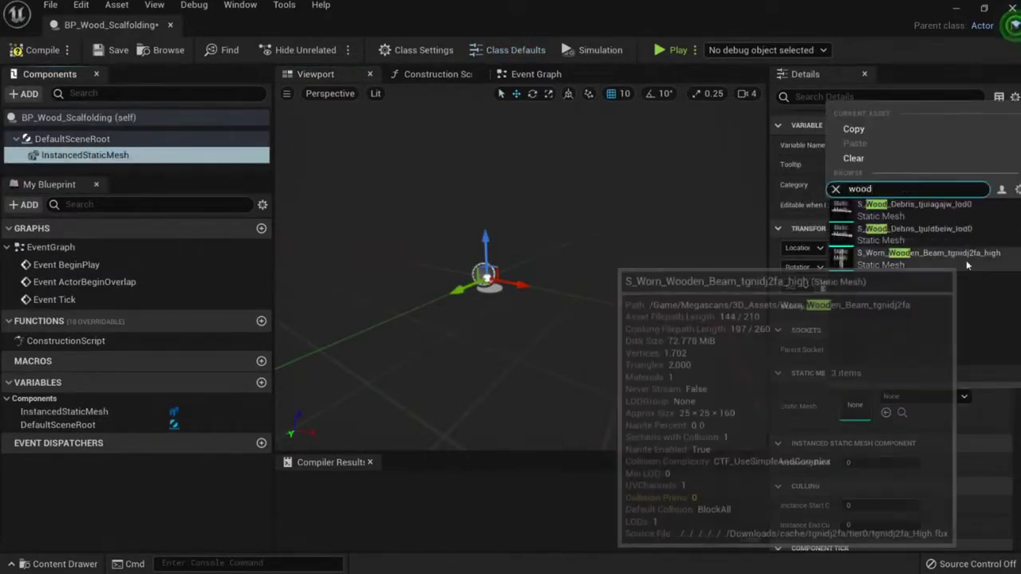
{"action": "left_click", "coordinate": [966, 260]}
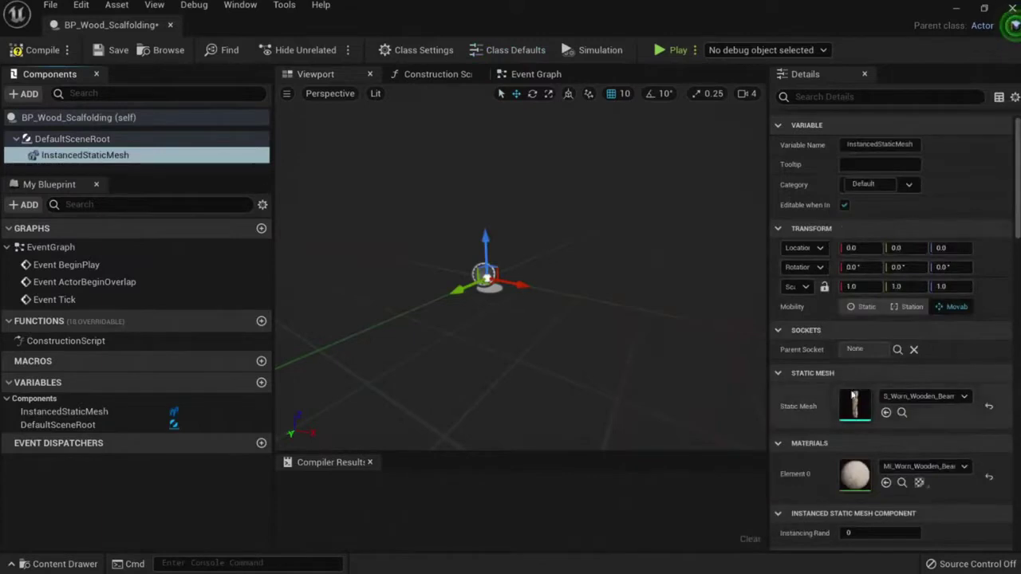
Step: Add a first instance to the component's Instances array so one wooden beam stands at the origin
{"action": "scroll", "coordinate": [948, 412], "scroll_direction": "down", "scroll_amount": 10}
{"action": "scroll", "coordinate": [967, 414], "scroll_direction": "down", "scroll_amount": 10}
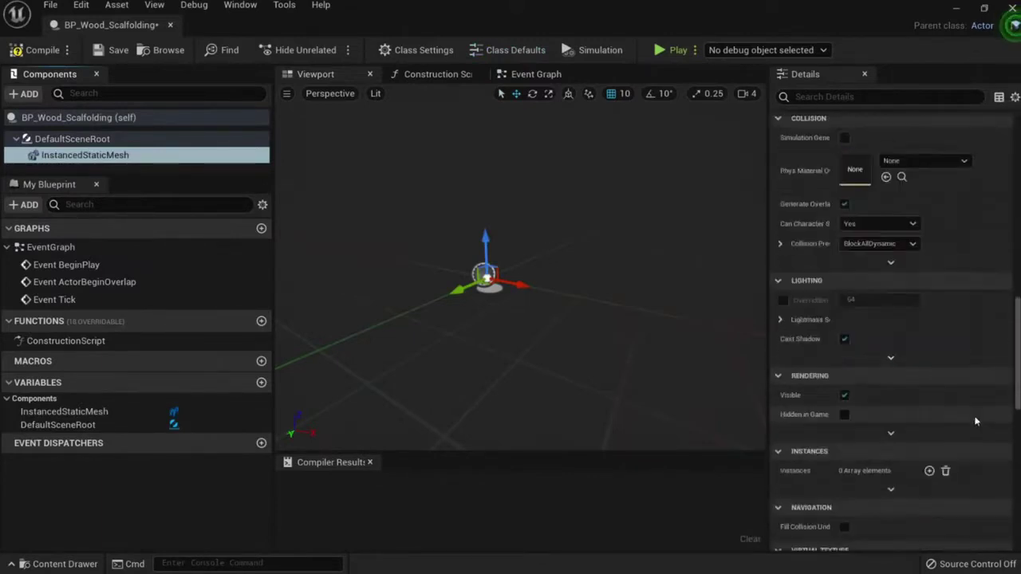
{"action": "scroll", "coordinate": [975, 427], "scroll_direction": "up", "scroll_amount": 8}
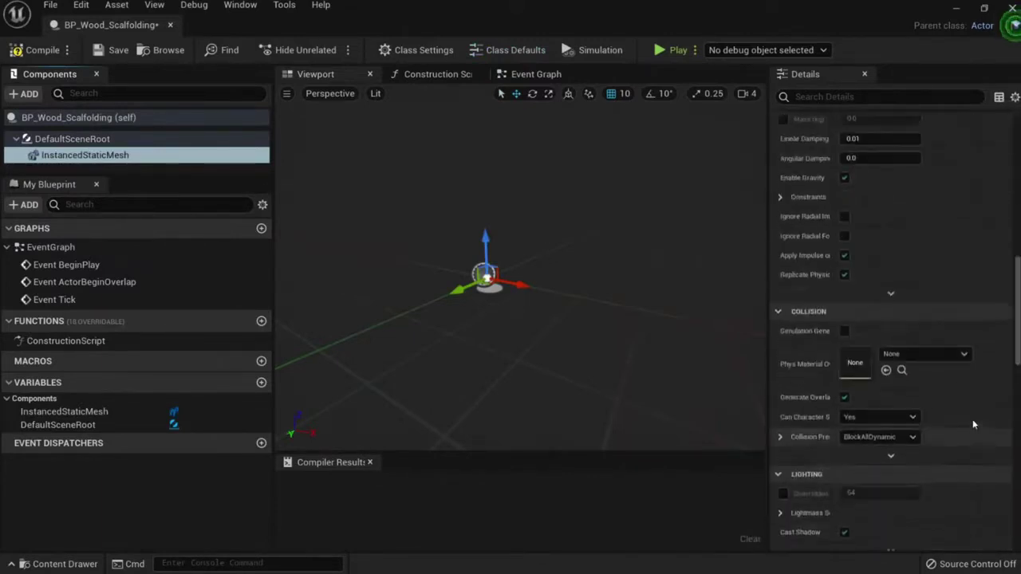
{"action": "scroll", "coordinate": [977, 427], "scroll_direction": "down", "scroll_amount": 8}
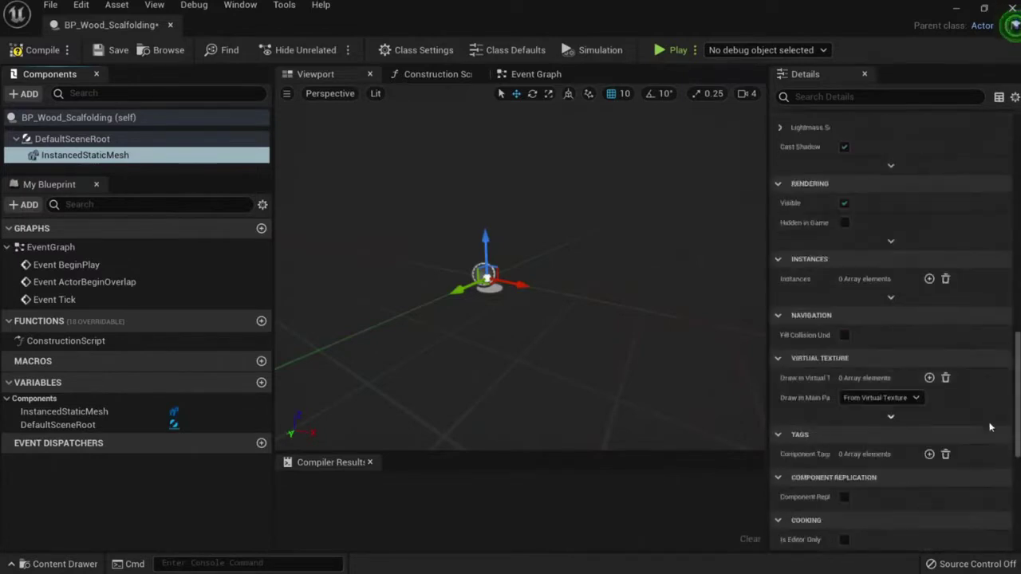
{"action": "left_click", "coordinate": [929, 279]}
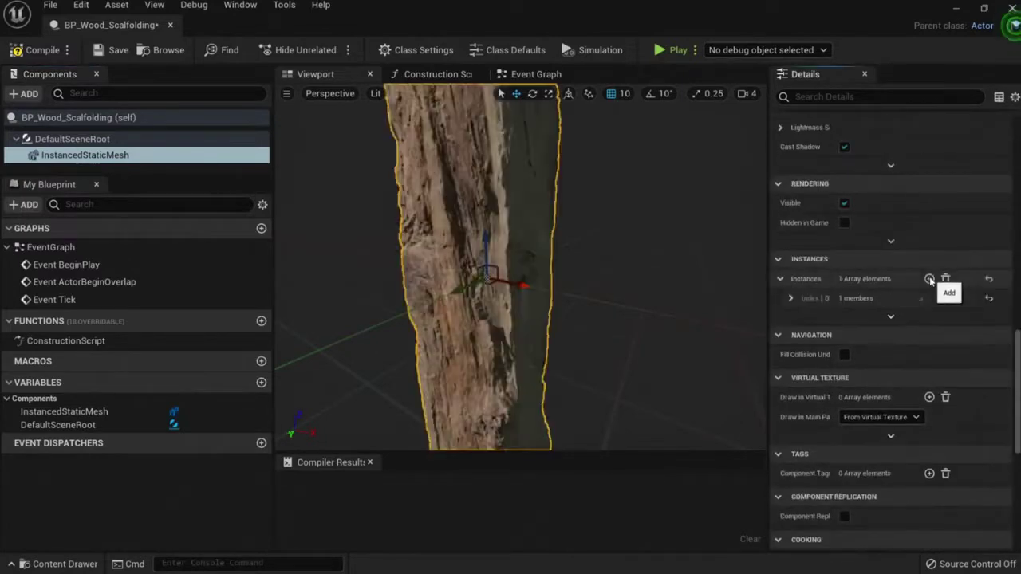
{"action": "mouse_move", "coordinate": [591, 317]}
{"action": "right_mouse_down"}
{"action": "mouse_move", "coordinate": [559, 341]}
{"action": "mouse_move", "coordinate": [626, 310]}
{"action": "mouse_move", "coordinate": [616, 333]}
{"action": "mouse_move", "coordinate": [590, 317]}
{"action": "right_mouse_up"}
{"action": "left_click_drag", "start_coordinate": [590, 317], "coordinate": [570, 311], "text": "alt"}
{"action": "scroll", "coordinate": [864, 386], "scroll_direction": "down", "scroll_amount": 3}
{"action": "scroll", "coordinate": [863, 386], "scroll_direction": "up", "scroll_amount": 3}
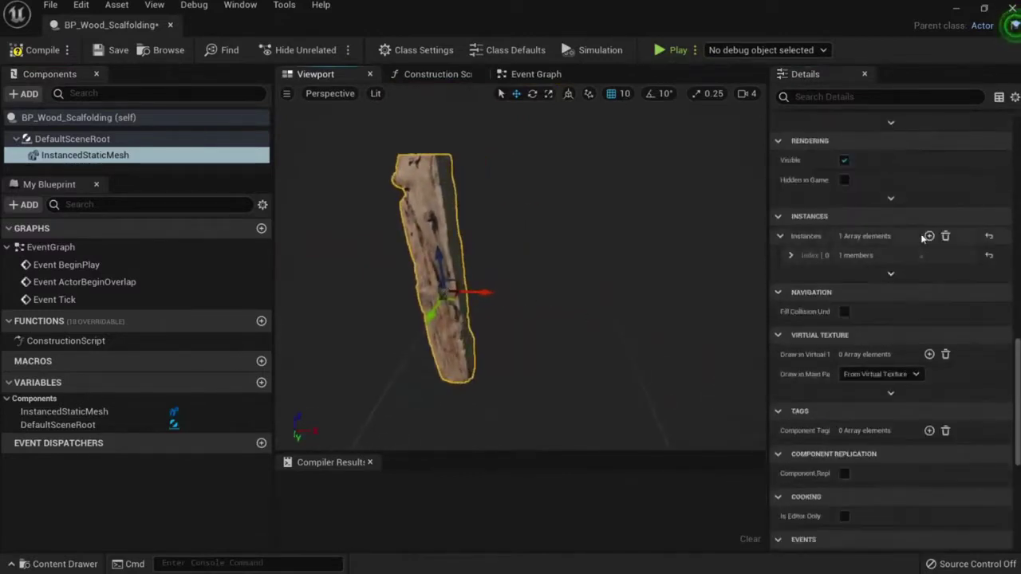
Step: Add a second instance, set its X location to 100, and rotate it about 97.2° around Z
{"action": "left_click", "coordinate": [929, 236]}
{"action": "left_click", "coordinate": [790, 274]}
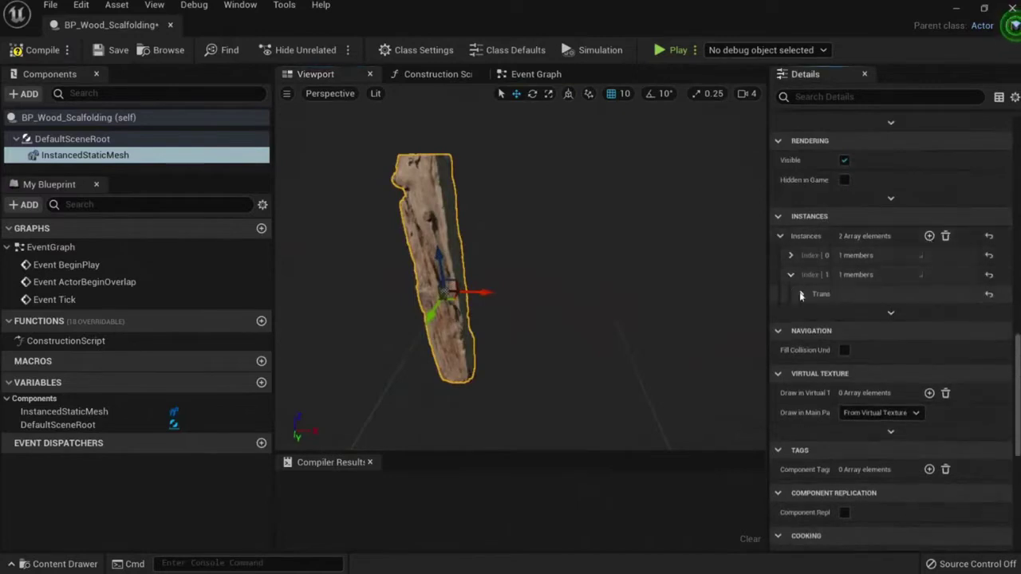
{"action": "left_click", "coordinate": [802, 293]}
{"action": "left_click", "coordinate": [853, 314]}
{"action": "type", "text": "10"}
{"action": "key", "text": "Return"}
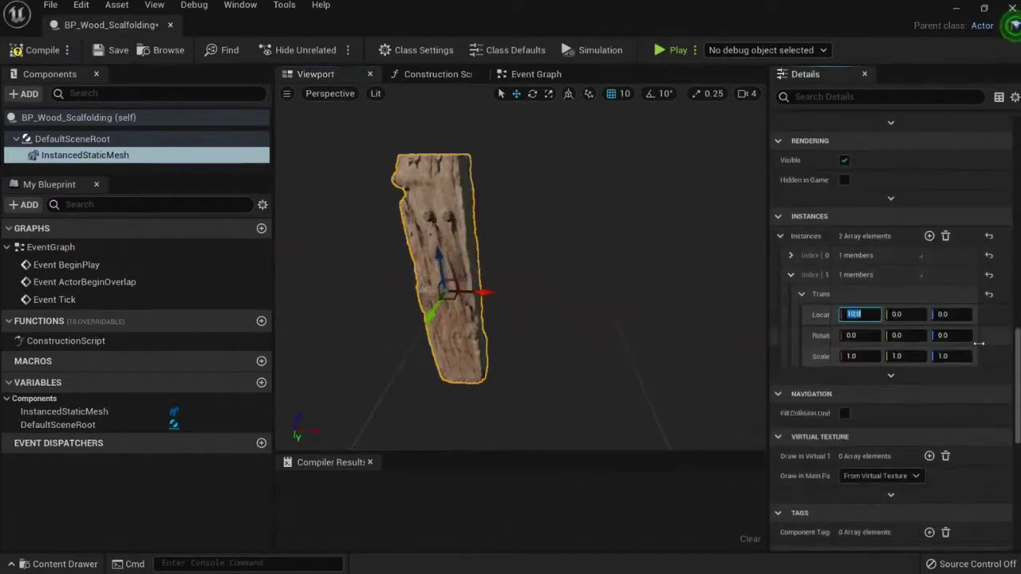
{"action": "type", "text": "0"}
{"action": "key", "text": "Return"}
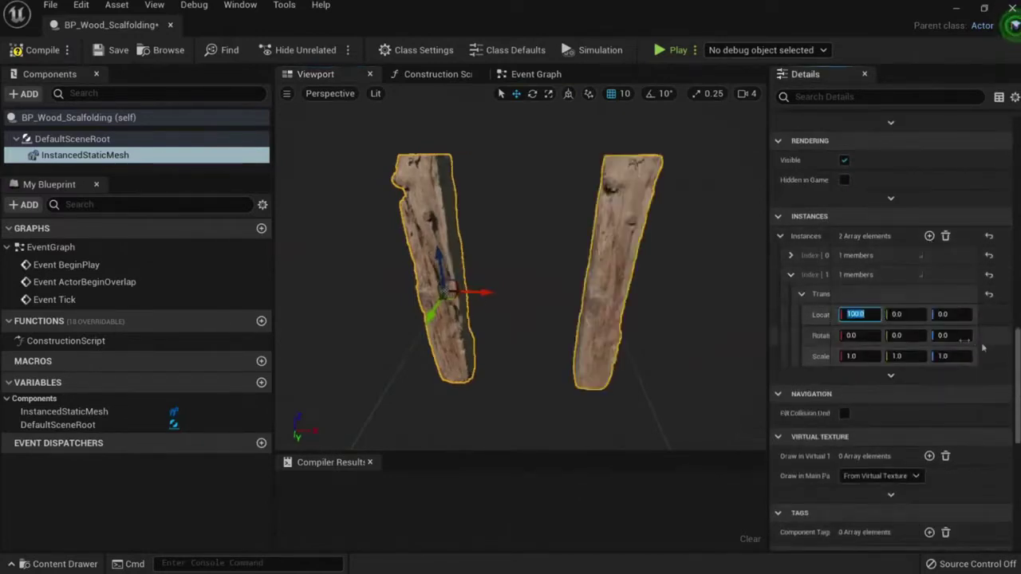
{"action": "left_click_drag", "start_coordinate": [951, 334], "coordinate": [961, 335]}
{"action": "mouse_move", "coordinate": [519, 344]}
{"action": "right_mouse_down"}
{"action": "mouse_move", "coordinate": [550, 327]}
{"action": "mouse_move", "coordinate": [614, 323]}
{"action": "mouse_move", "coordinate": [504, 344]}
{"action": "right_mouse_up"}
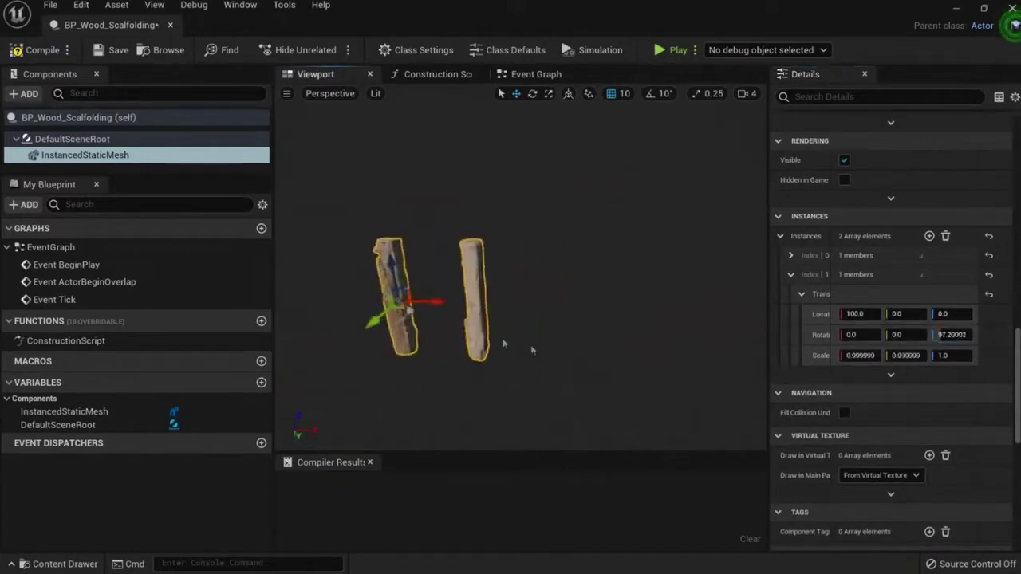
{"action": "right_click", "coordinate": [920, 273]}
{"action": "left_click", "coordinate": [917, 270]}
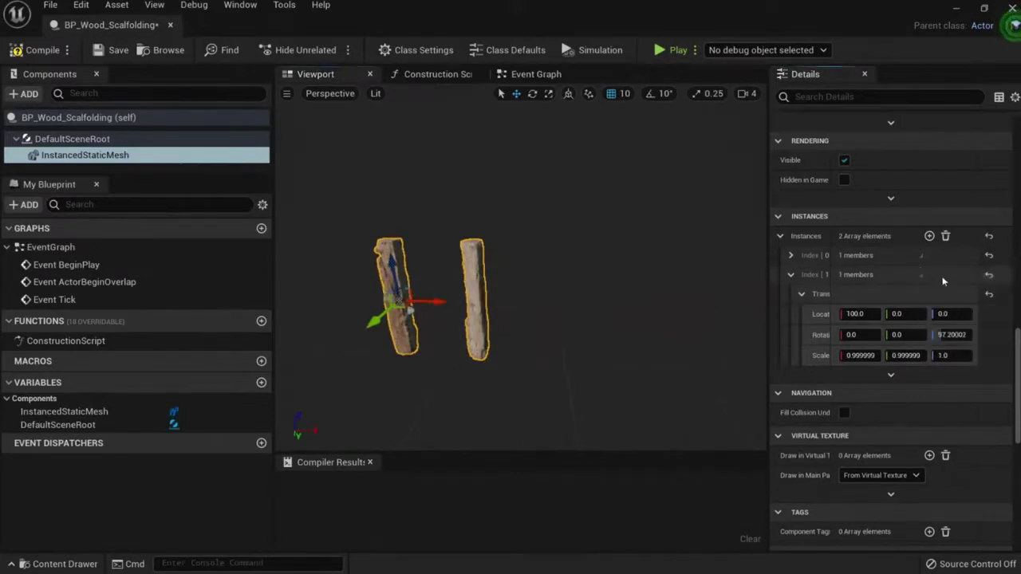
{"action": "right_click", "coordinate": [943, 280]}
{"action": "right_click", "coordinate": [821, 280]}
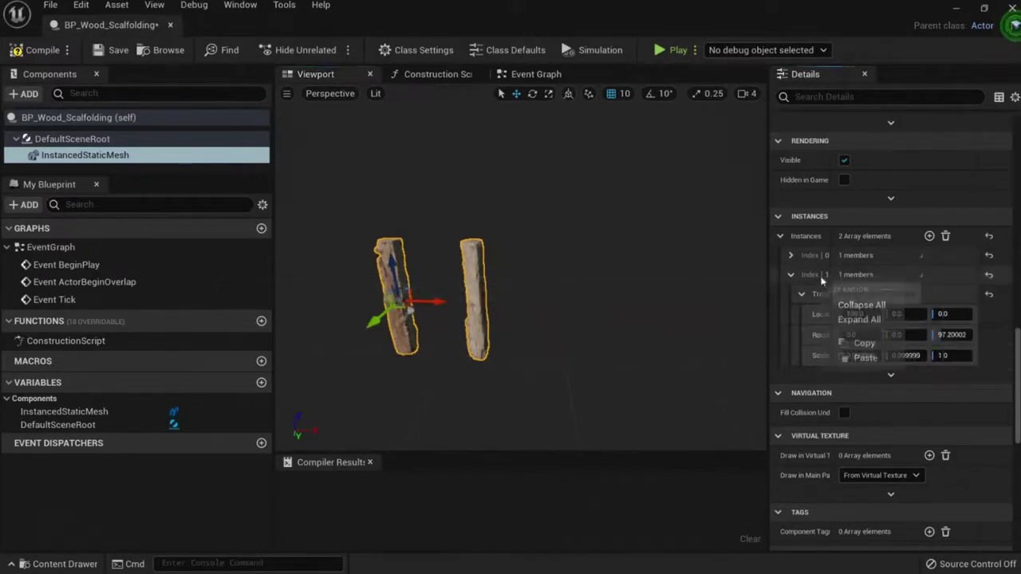
{"action": "left_click", "coordinate": [805, 280]}
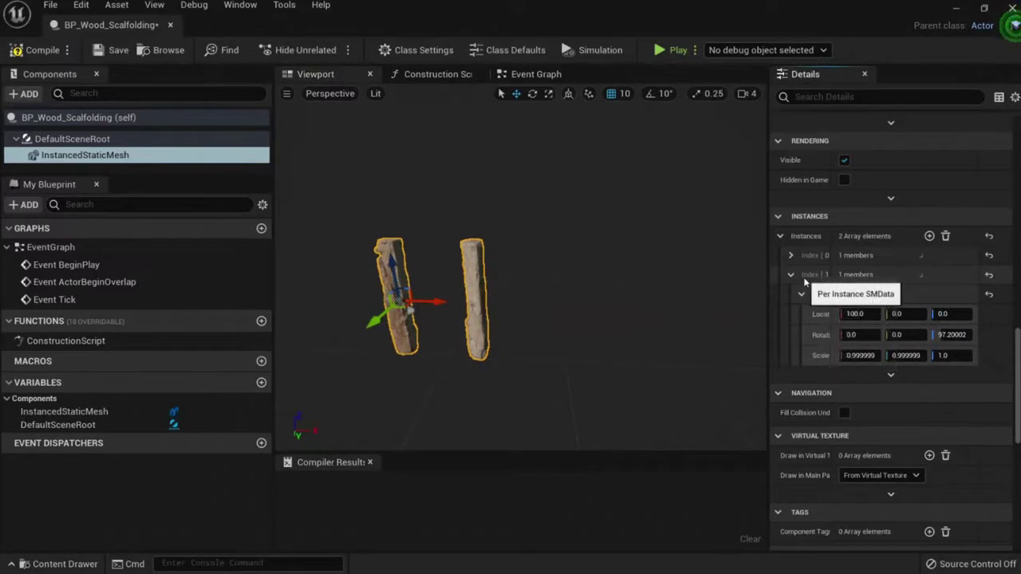
{"action": "right_click", "coordinate": [963, 277]}
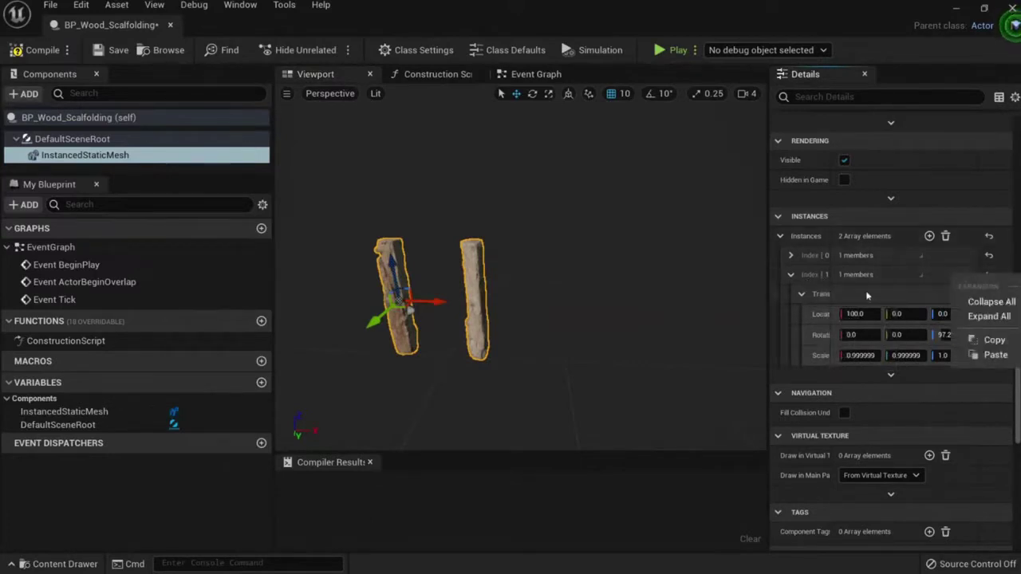
{"action": "left_click", "coordinate": [829, 295]}
{"action": "right_click", "coordinate": [825, 297]}
{"action": "left_click", "coordinate": [903, 278]}
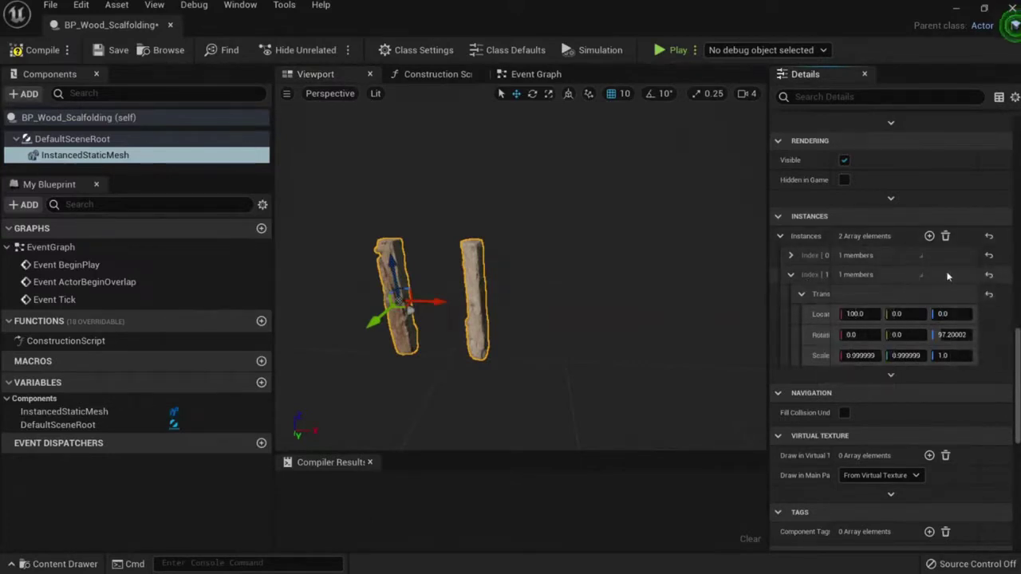
{"action": "right_click", "coordinate": [947, 277]}
{"action": "left_click", "coordinate": [940, 276]}
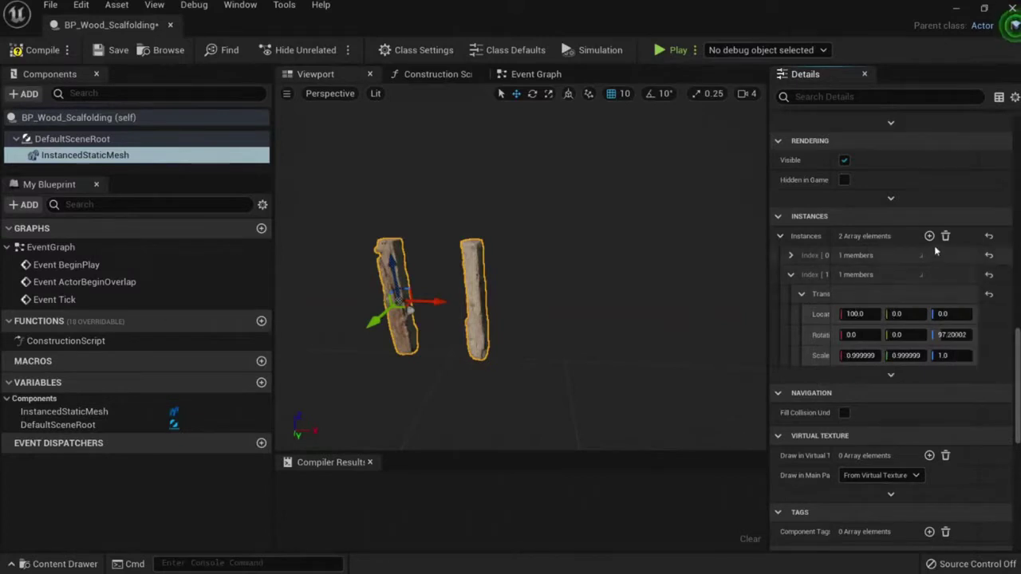
Step: Duplicate the second instance and place the copy at about X 99.4, Y 44.6 with a Z rotation of about 21.6°
{"action": "left_click", "coordinate": [919, 276]}
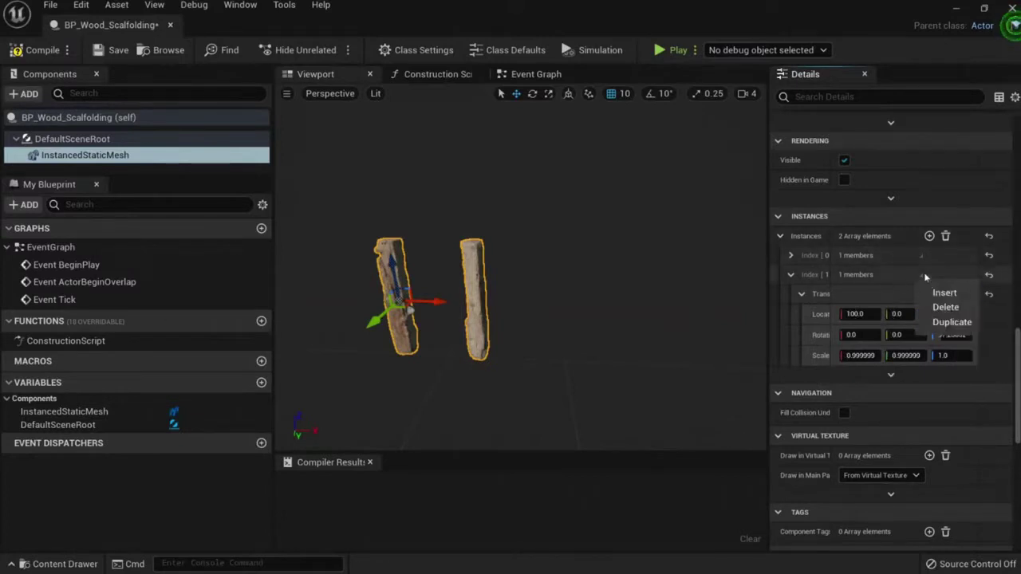
{"action": "left_click", "coordinate": [949, 323]}
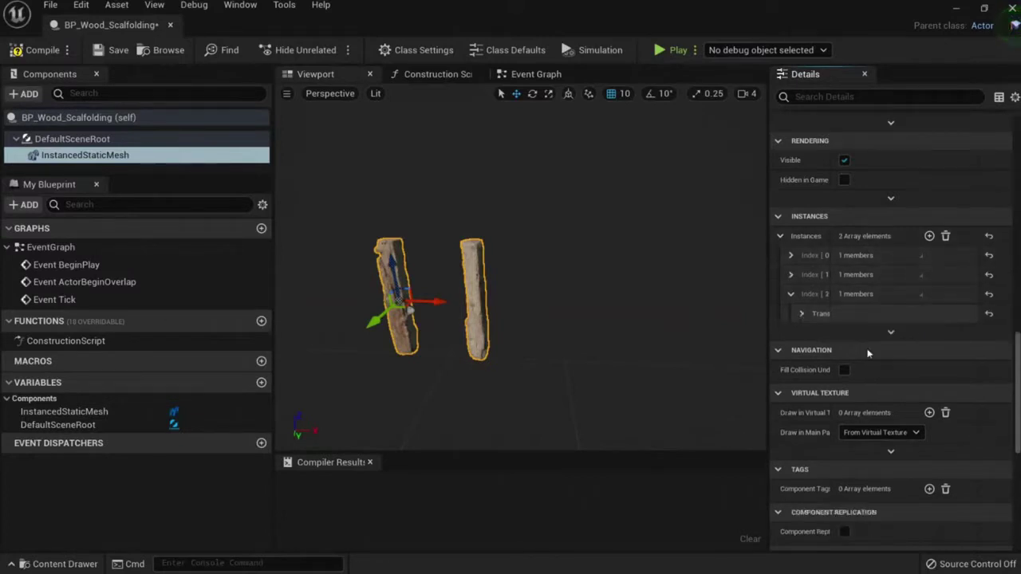
{"action": "left_click", "coordinate": [802, 313]}
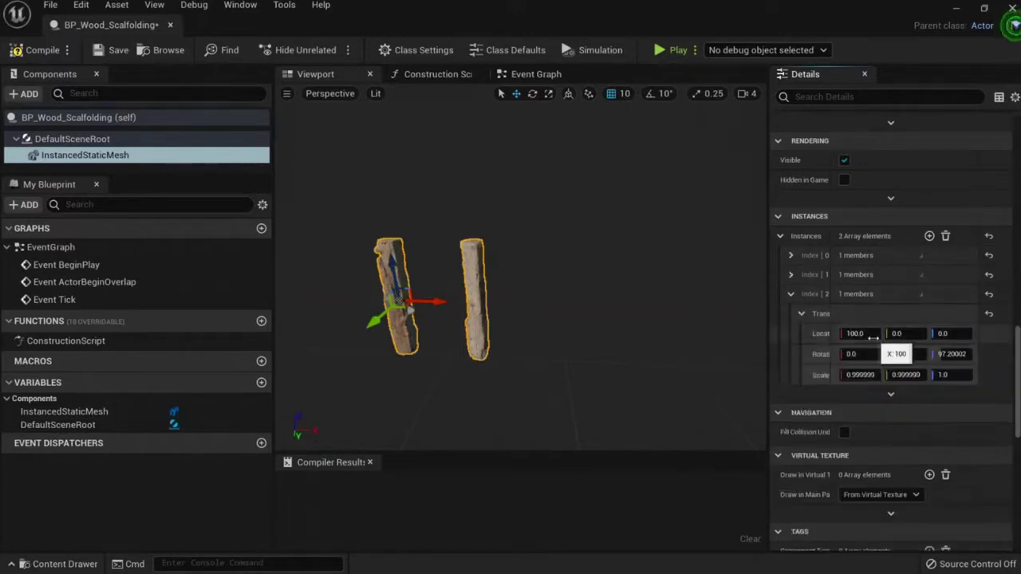
{"action": "left_click_drag", "start_coordinate": [874, 336], "coordinate": [905, 333]}
{"action": "left_click_drag", "start_coordinate": [951, 354], "coordinate": [905, 354]}
{"action": "right_click_drag", "start_coordinate": [681, 341], "coordinate": [558, 414]}
{"action": "left_click_drag", "start_coordinate": [946, 354], "coordinate": [977, 354]}
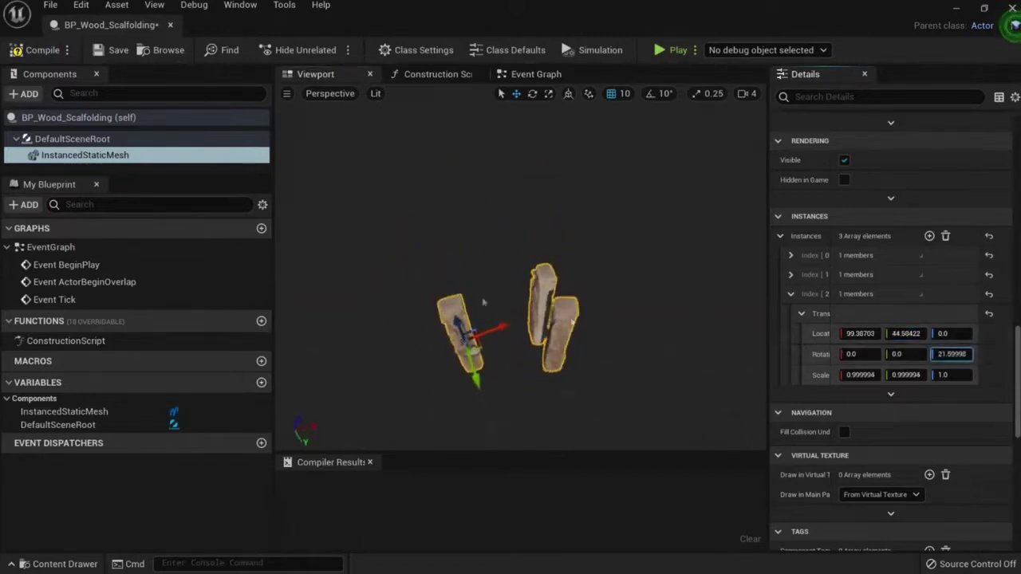
{"action": "left_click_drag", "start_coordinate": [483, 302], "coordinate": [506, 297]}
Step: Save BP_Wood_Scalfolding, close its editor, and return to the speed05 level
{"action": "left_click", "coordinate": [118, 51]}
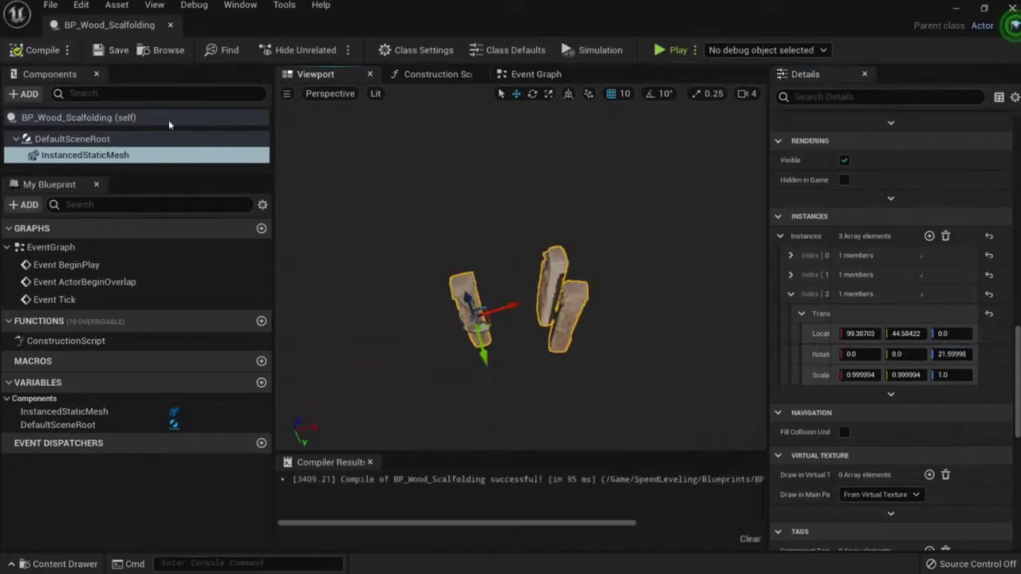
{"action": "middle_click", "coordinate": [101, 26]}
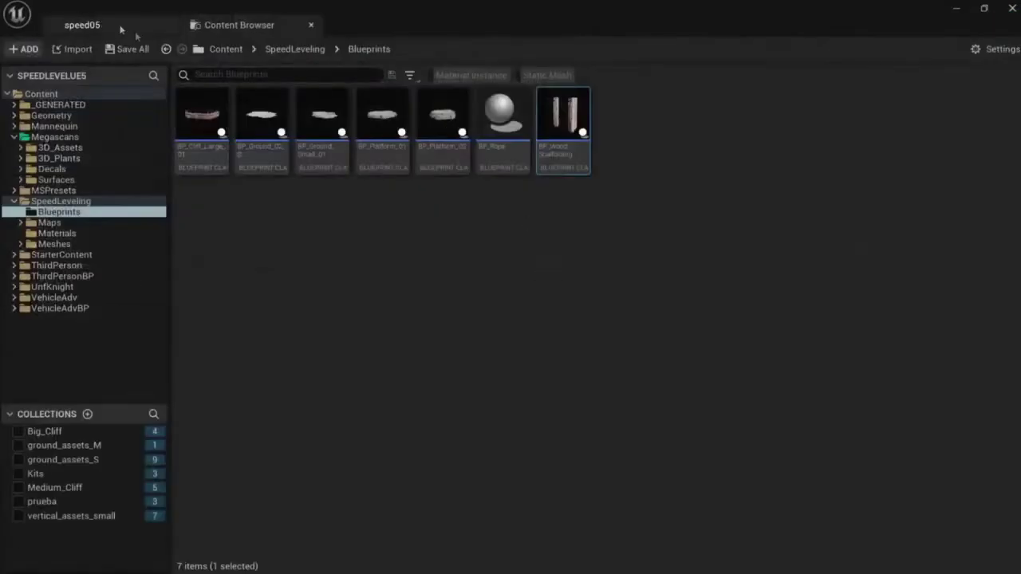
{"action": "left_click", "coordinate": [121, 30]}
Step: Copy the upright beam sideways along the X axis on the ledge, and copy both beams upward to stack a second pair on top
{"action": "right_click_drag", "start_coordinate": [327, 311], "coordinate": [430, 307]}
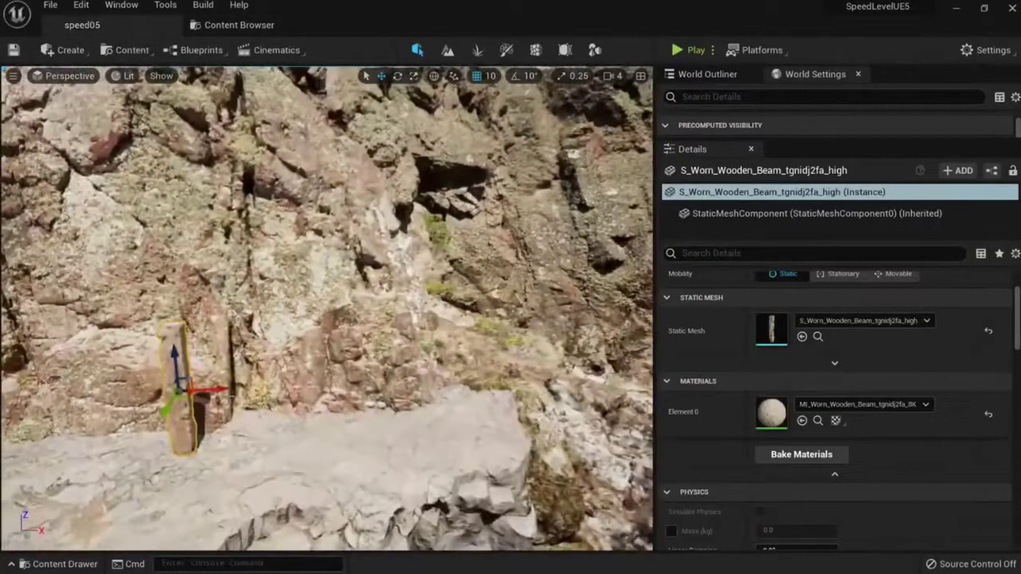
{"action": "left_click_drag", "start_coordinate": [209, 389], "coordinate": [308, 385], "text": "alt"}
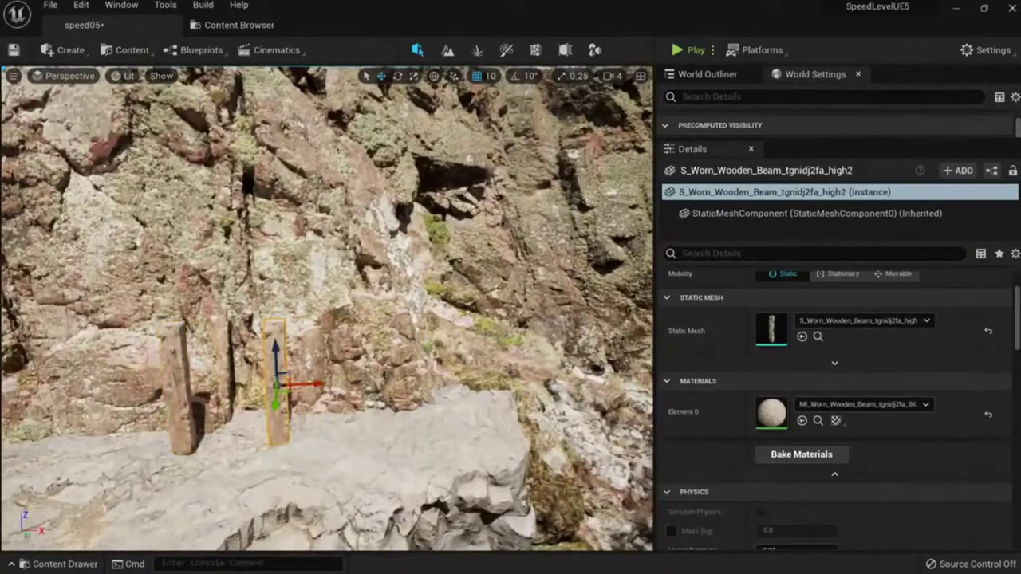
{"action": "left_click", "coordinate": [177, 364], "text": "shift"}
{"action": "left_click_drag", "start_coordinate": [175, 362], "coordinate": [177, 209], "text": "alt"}
Step: Rotate the two upper beams about 180° around their vertical axes
{"action": "key", "text": "e"}
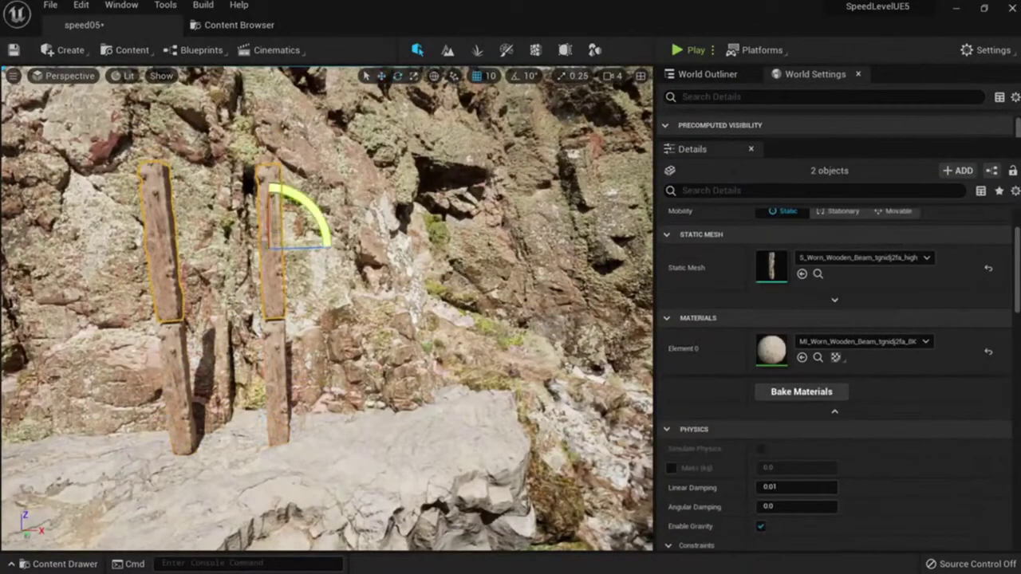
{"action": "left_click", "coordinate": [271, 279]}
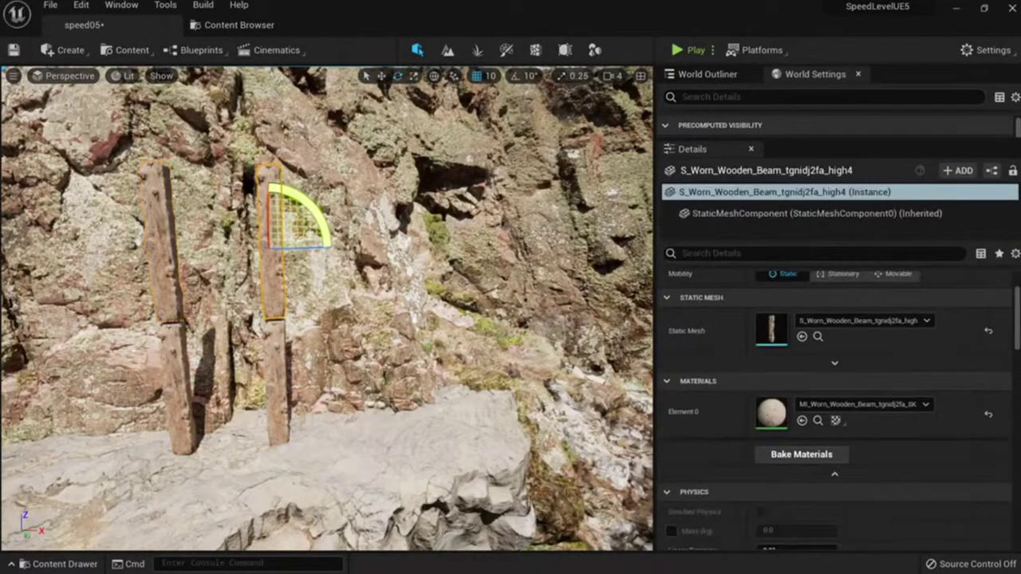
{"action": "left_click_drag", "start_coordinate": [303, 246], "coordinate": [77, 249]}
{"action": "left_click", "coordinate": [163, 271]}
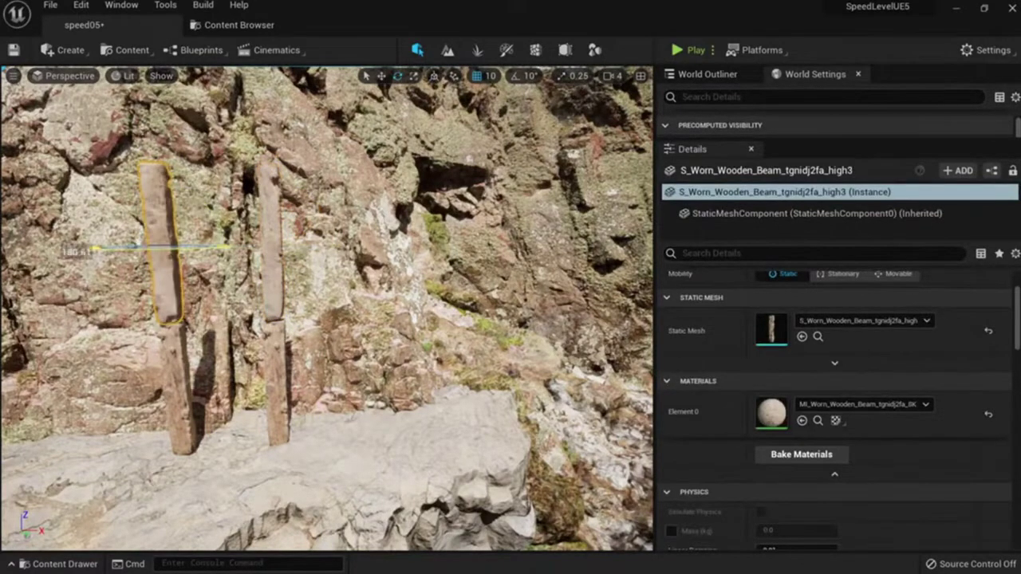
Step: Add the remaining beams to the selection so all four stacked beams are selected
{"action": "left_click", "coordinate": [178, 387], "text": "ctrl"}
{"action": "left_click", "coordinate": [275, 383], "text": "ctrl"}
{"action": "mouse_move", "coordinate": [275, 382]}
{"action": "right_mouse_down"}
{"action": "mouse_move", "coordinate": [351, 399]}
{"action": "mouse_move", "coordinate": [271, 350]}
{"action": "mouse_move", "coordinate": [247, 358]}
{"action": "mouse_move", "coordinate": [280, 367]}
{"action": "right_mouse_up"}
{"action": "left_click", "coordinate": [388, 303], "text": "ctrl"}
{"action": "right_click_drag", "start_coordinate": [387, 303], "coordinate": [399, 315]}
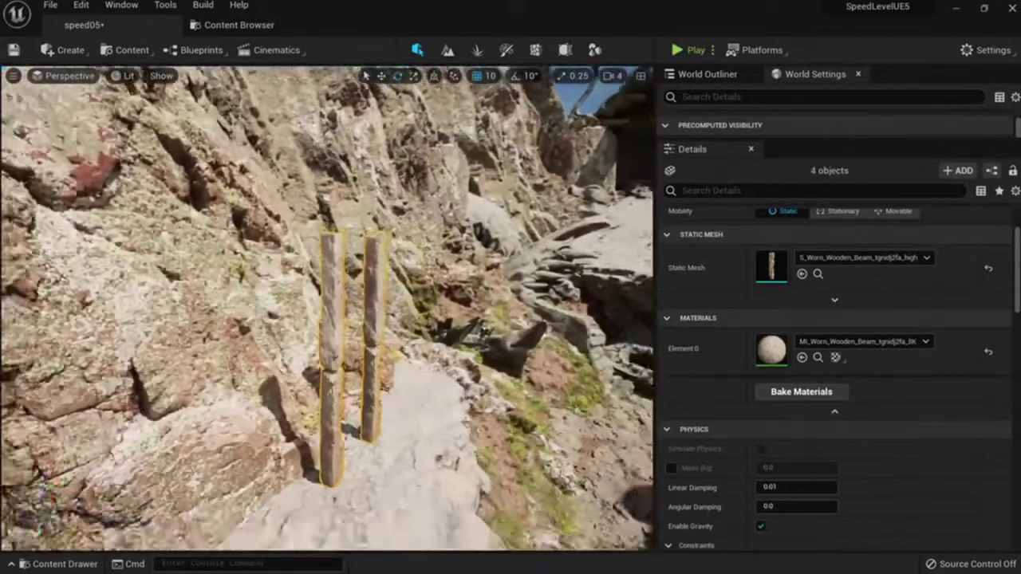
{"action": "scroll", "coordinate": [327, 307], "scroll_direction": "down", "scroll_amount": 3}
Step: Delete the two cliff rock pieces standing directly behind the wooden posts
{"action": "key", "text": "w"}
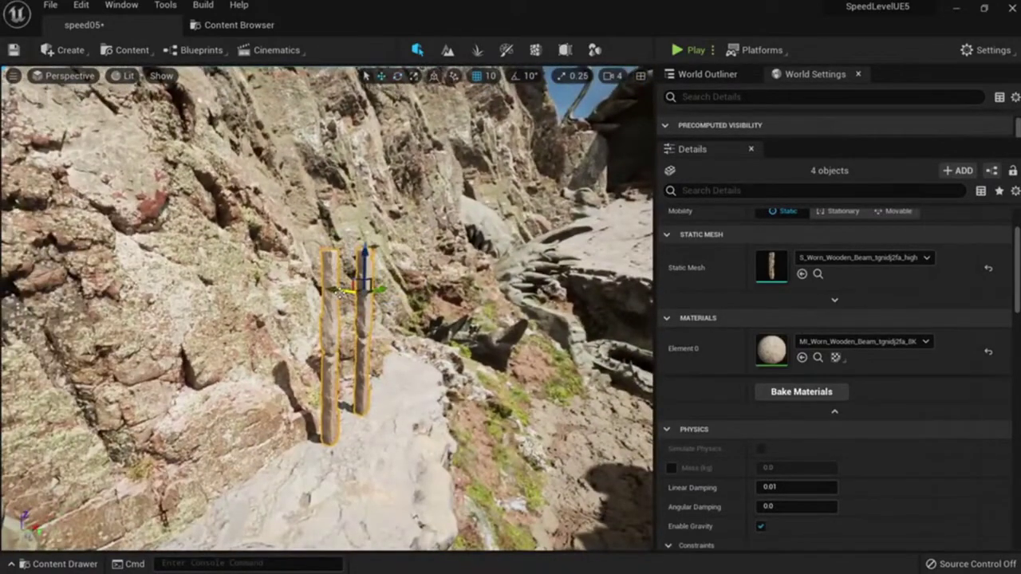
{"action": "left_click", "coordinate": [204, 292]}
{"action": "key", "text": "Delete"}
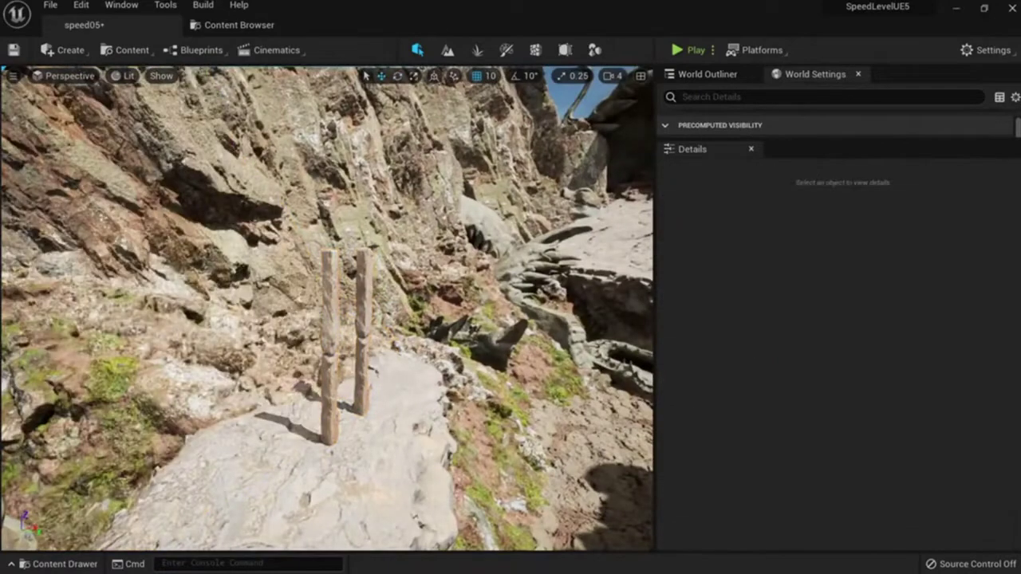
{"action": "left_click", "coordinate": [204, 292]}
{"action": "key", "text": "Delete"}
Step: Select all four wooden beams that make up the two stacked posts
{"action": "left_click", "coordinate": [327, 318]}
{"action": "left_click", "coordinate": [363, 303], "text": "ctrl"}
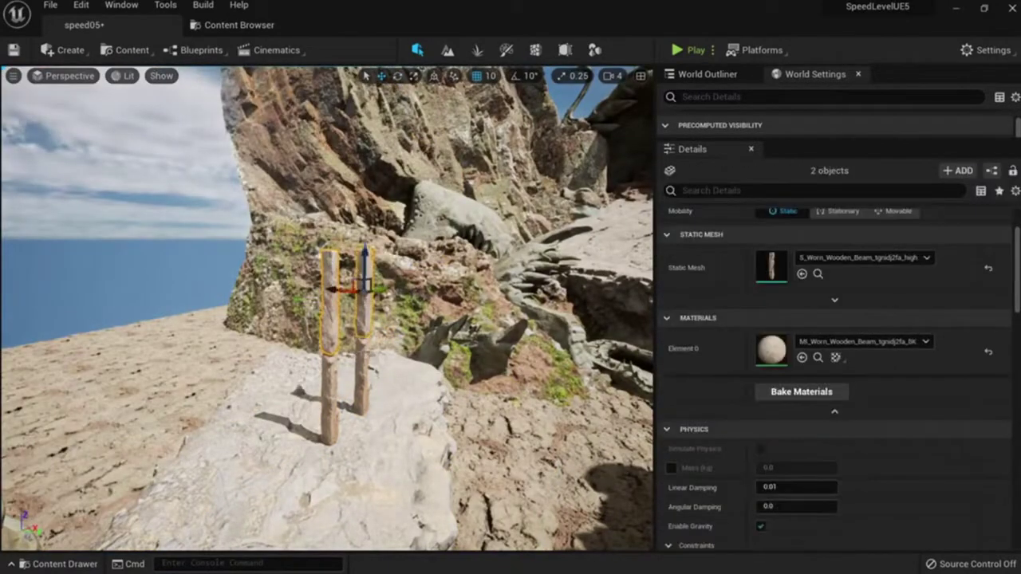
{"action": "left_click", "coordinate": [327, 378], "text": "ctrl"}
{"action": "right_click_drag", "start_coordinate": [328, 378], "coordinate": [356, 425]}
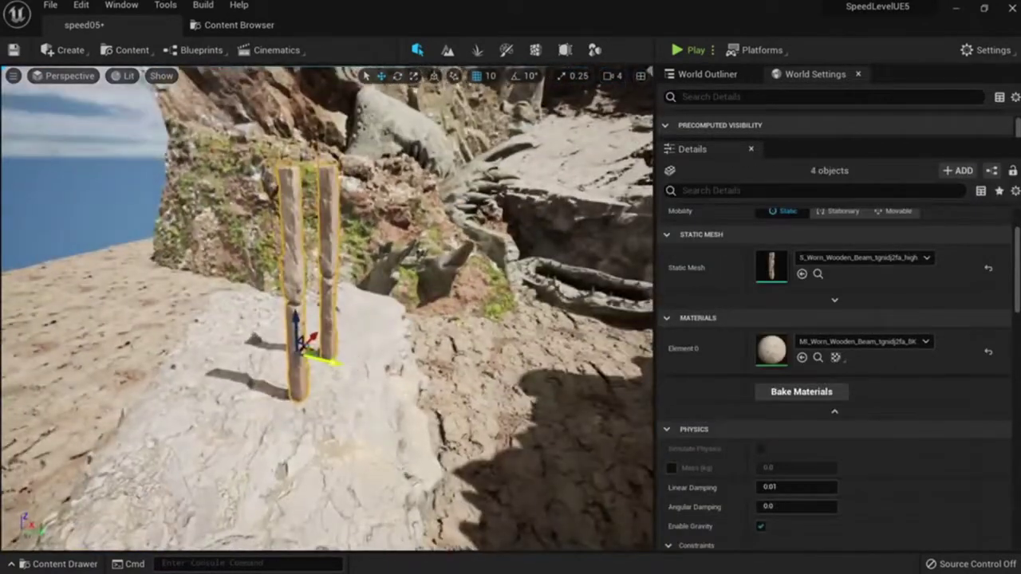
Step: Try to copy the four selected beams across the ledge along the Y axis, and undo the copy
{"action": "left_click_drag", "start_coordinate": [324, 358], "coordinate": [260, 348], "text": "alt"}
{"action": "key", "text": "ctrl+z"}
{"action": "right_click_drag", "start_coordinate": [298, 346], "coordinate": [267, 347]}
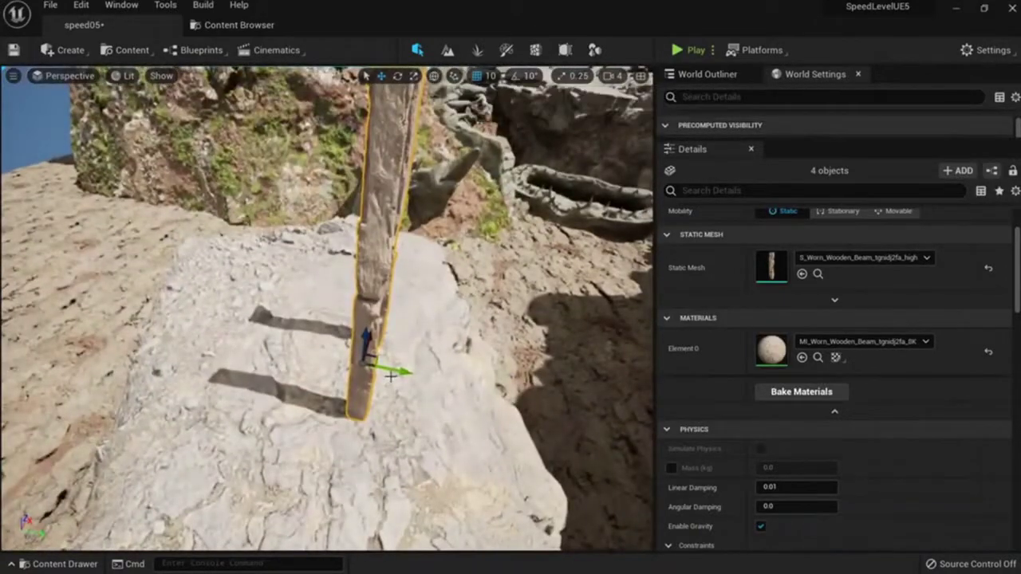
Step: Copy the four selected beams across the ledge, rotate the copies about 178 degrees and snap them down to the ground
{"action": "left_click_drag", "start_coordinate": [390, 377], "coordinate": [287, 351], "text": "alt"}
{"action": "right_click_drag", "start_coordinate": [287, 351], "coordinate": [267, 319]}
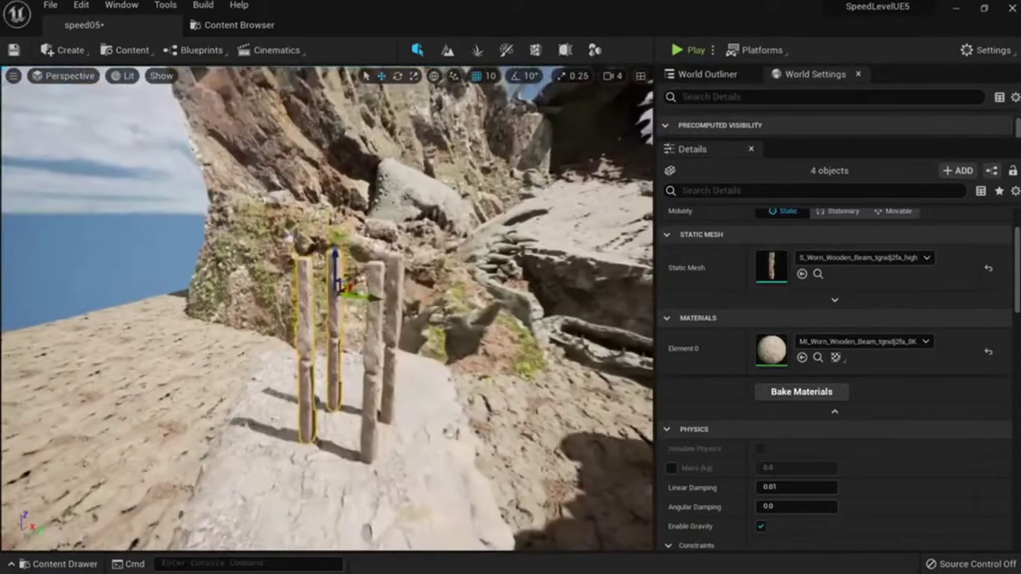
{"action": "left_click_drag", "start_coordinate": [372, 255], "coordinate": [438, 351]}
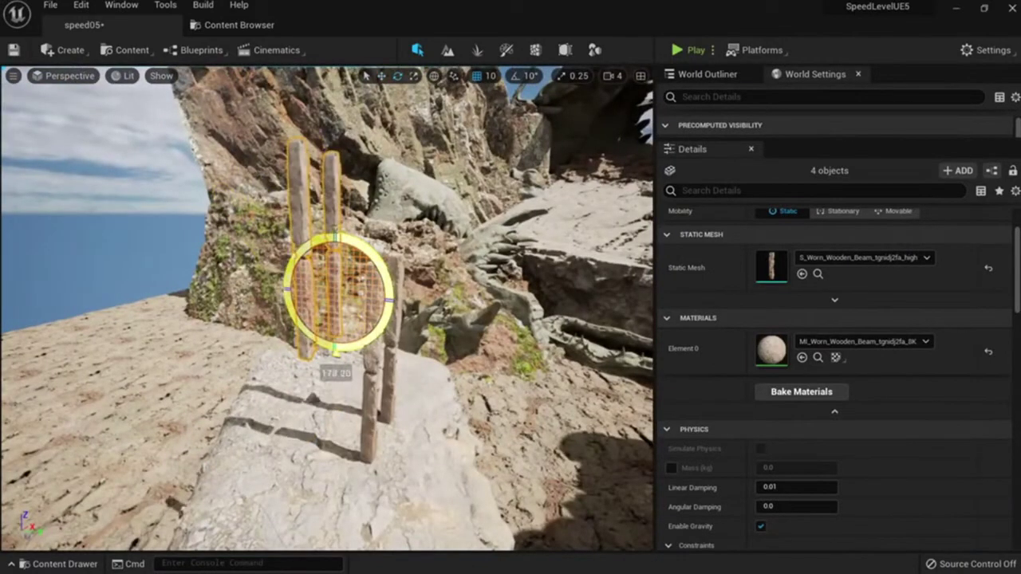
{"action": "key", "text": "End"}
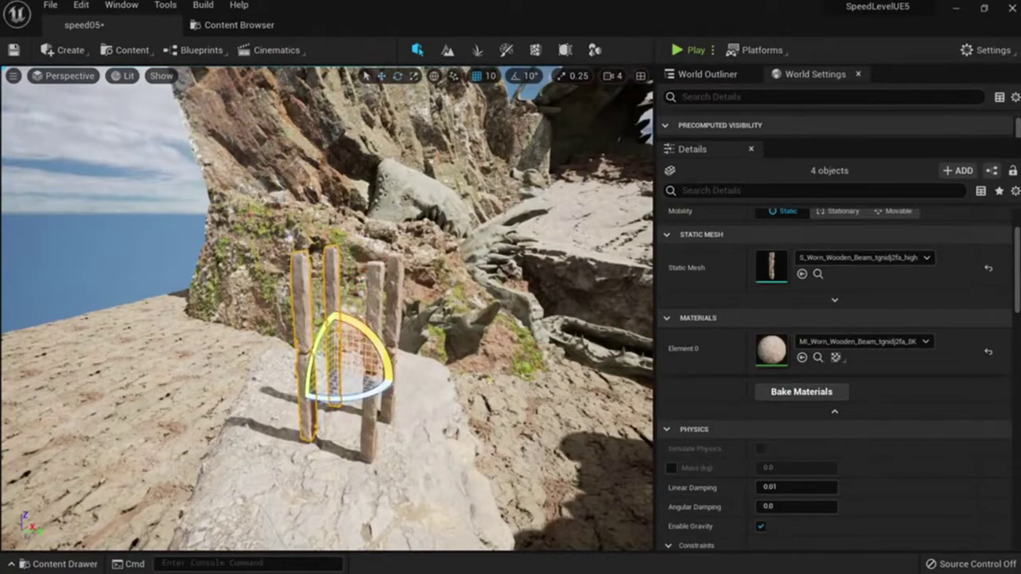
Step: Duplicate one post beam as a horizontal crossbeam, scale it thinner and set it against the front pair of posts
{"action": "left_click", "coordinate": [372, 296]}
{"action": "left_click_drag", "start_coordinate": [411, 283], "coordinate": [435, 335], "text": "alt"}
{"action": "key", "text": "r"}
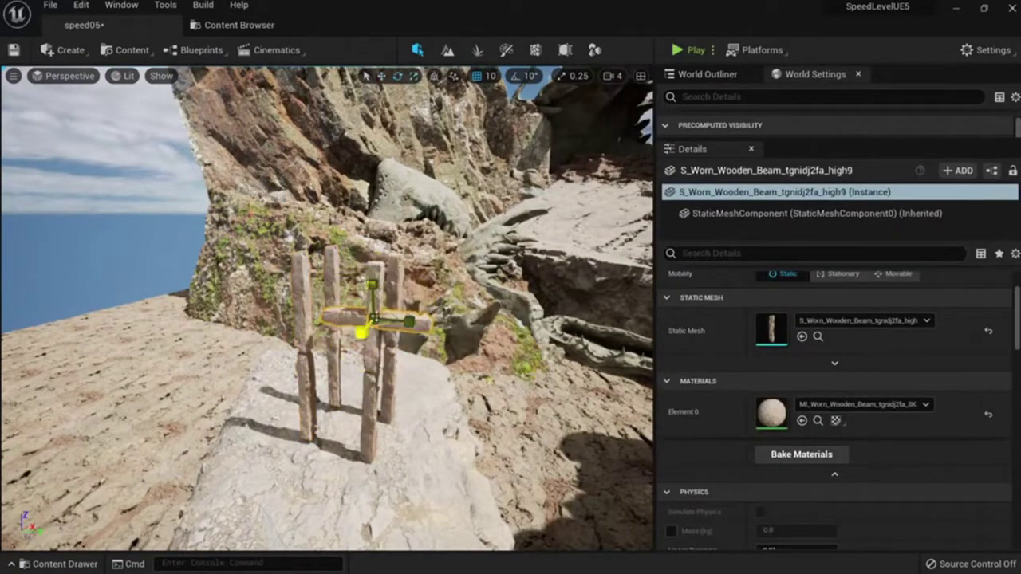
{"action": "right_click_drag", "start_coordinate": [375, 319], "coordinate": [396, 362]}
{"action": "left_click_drag", "start_coordinate": [396, 362], "coordinate": [360, 329]}
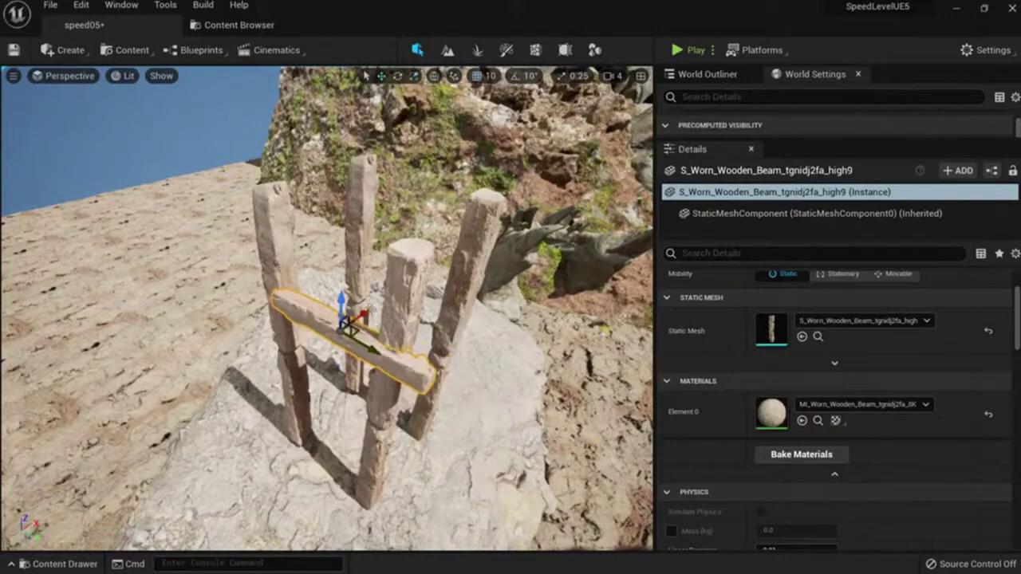
{"action": "left_click_drag", "start_coordinate": [364, 314], "coordinate": [370, 310]}
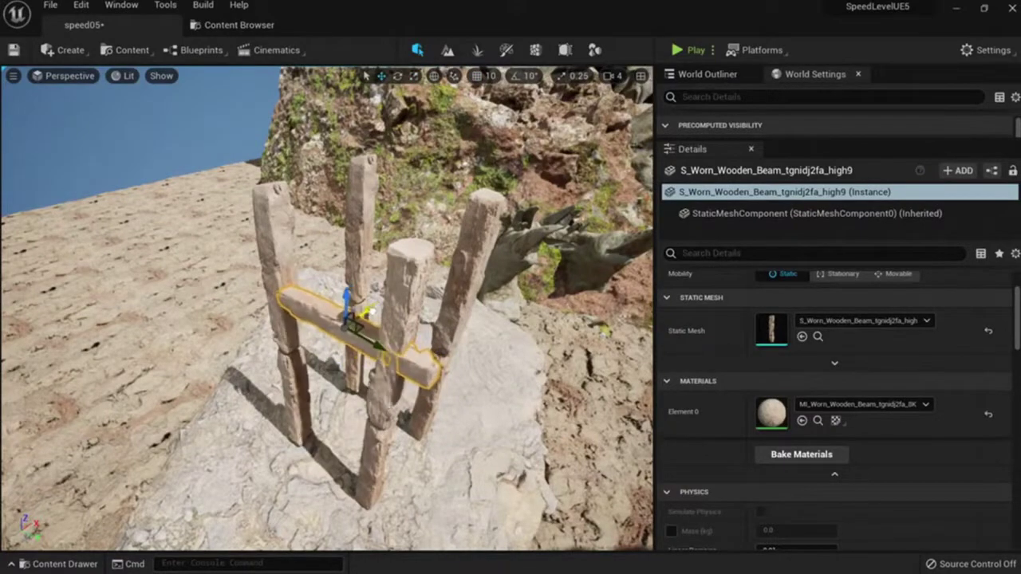
Step: Copy the crossbeam downward into two lower rungs on the same posts and rotate the middle rung for variation
{"action": "right_click_drag", "start_coordinate": [370, 311], "coordinate": [430, 271]}
{"action": "key", "text": "r"}
{"action": "key", "text": "w"}
{"action": "left_click_drag", "start_coordinate": [248, 291], "coordinate": [248, 391]}
{"action": "left_click", "coordinate": [271, 370]}
{"action": "key", "text": "e"}
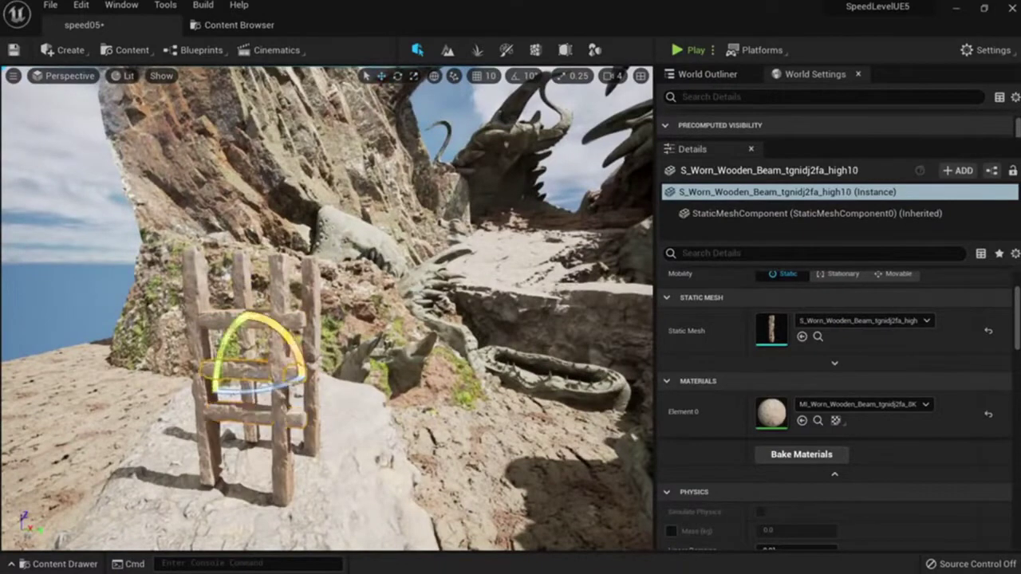
{"action": "left_click_drag", "start_coordinate": [228, 342], "coordinate": [257, 309]}
{"action": "key", "text": "w"}
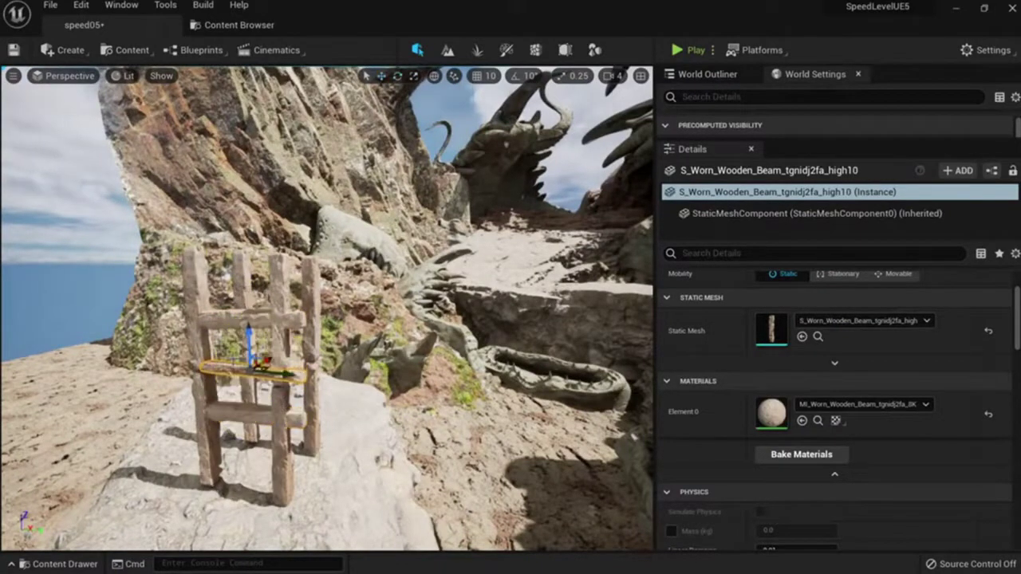
Step: Lengthen the lowest rung so both of its ends project beyond the posts
{"action": "left_click", "coordinate": [232, 413]}
{"action": "left_click_drag", "start_coordinate": [249, 387], "coordinate": [248, 378]}
{"action": "left_click_drag", "start_coordinate": [288, 410], "coordinate": [317, 413]}
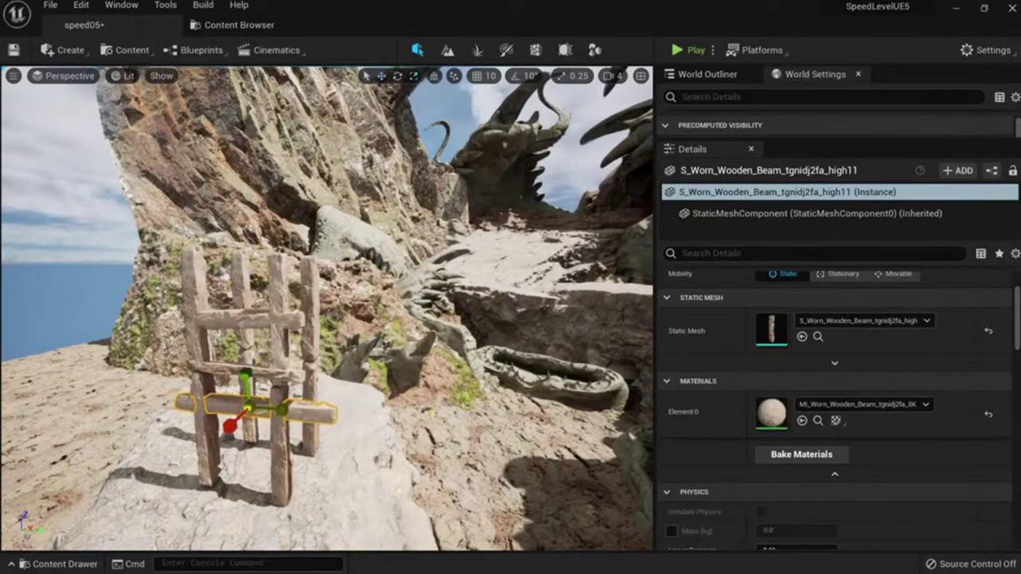
{"action": "key", "text": "w"}
Step: Select the three rungs together and copy them along X onto the opposite pair of posts
{"action": "right_click_drag", "start_coordinate": [373, 406], "coordinate": [195, 378]}
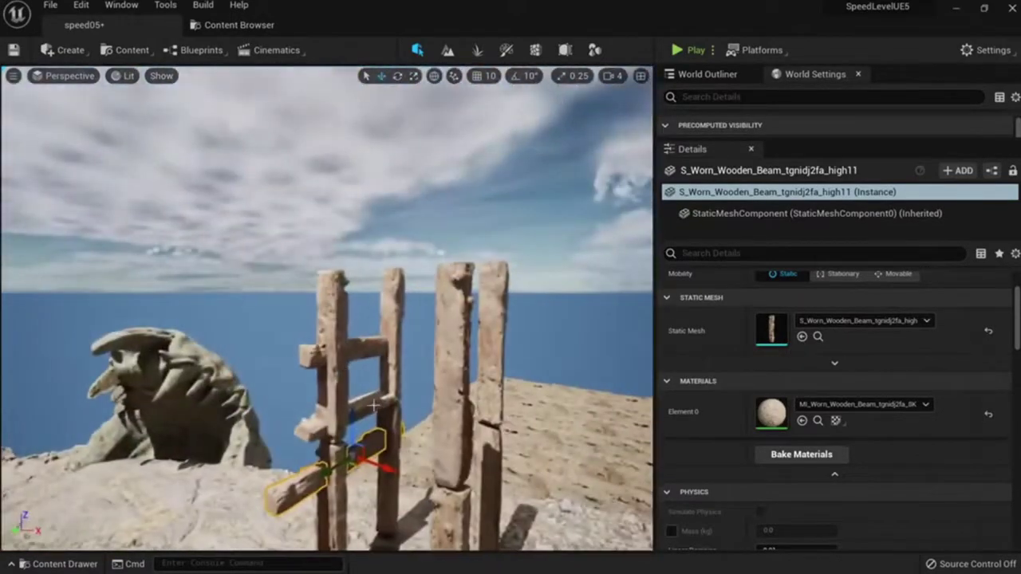
{"action": "left_click", "coordinate": [373, 405], "text": "shift"}
{"action": "left_click", "coordinate": [368, 346], "text": "shift"}
{"action": "key", "text": "s"}
{"action": "right_click_drag", "start_coordinate": [368, 346], "coordinate": [411, 376]}
{"action": "key", "text": "e"}
{"action": "left_click_drag", "start_coordinate": [348, 322], "coordinate": [437, 346], "text": "alt"}
{"action": "left_click_drag", "start_coordinate": [389, 368], "coordinate": [390, 351]}
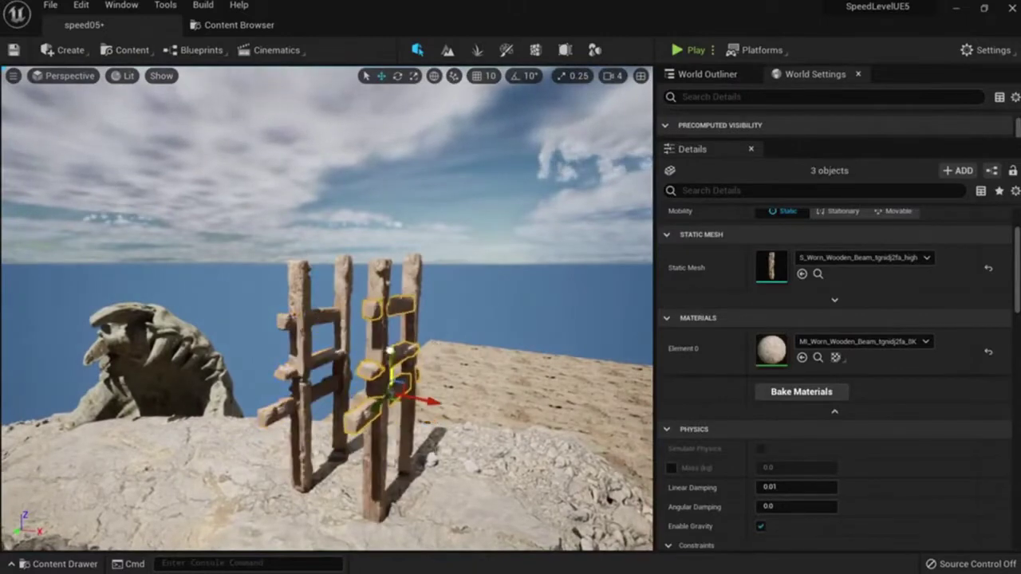
Step: Duplicate an upper rung, rotate the copy and raise it to the tops of the posts
{"action": "left_click", "coordinate": [379, 310]}
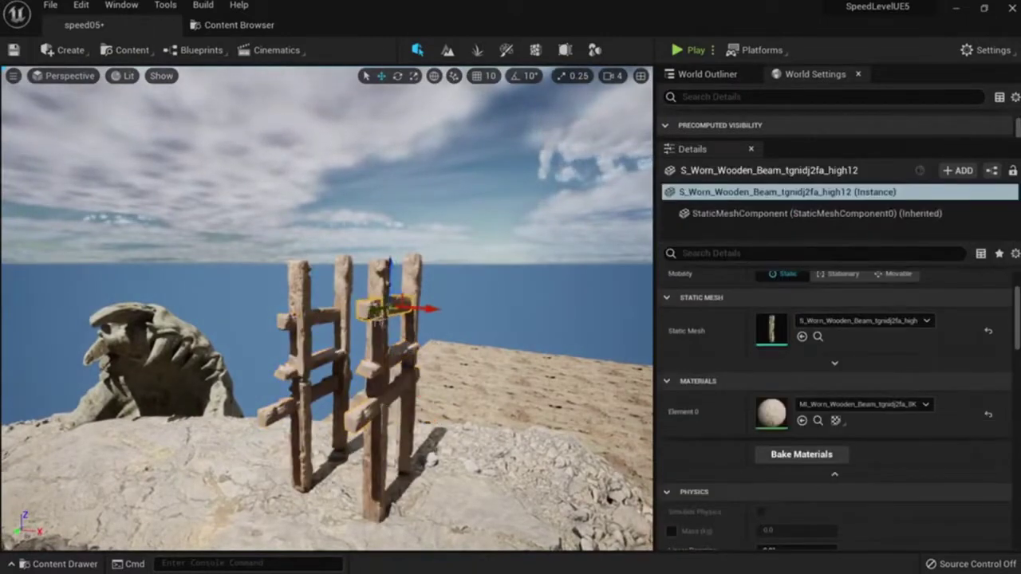
{"action": "key", "text": "Escape"}
{"action": "mouse_move", "coordinate": [379, 310]}
{"action": "right_mouse_down"}
{"action": "mouse_move", "coordinate": [510, 310]}
{"action": "mouse_move", "coordinate": [383, 319]}
{"action": "right_mouse_up"}
{"action": "left_click", "coordinate": [338, 319]}
{"action": "key", "text": "e"}
{"action": "left_click_drag", "start_coordinate": [319, 287], "coordinate": [317, 375], "text": "alt"}
{"action": "left_click_drag", "start_coordinate": [336, 305], "coordinate": [337, 227]}
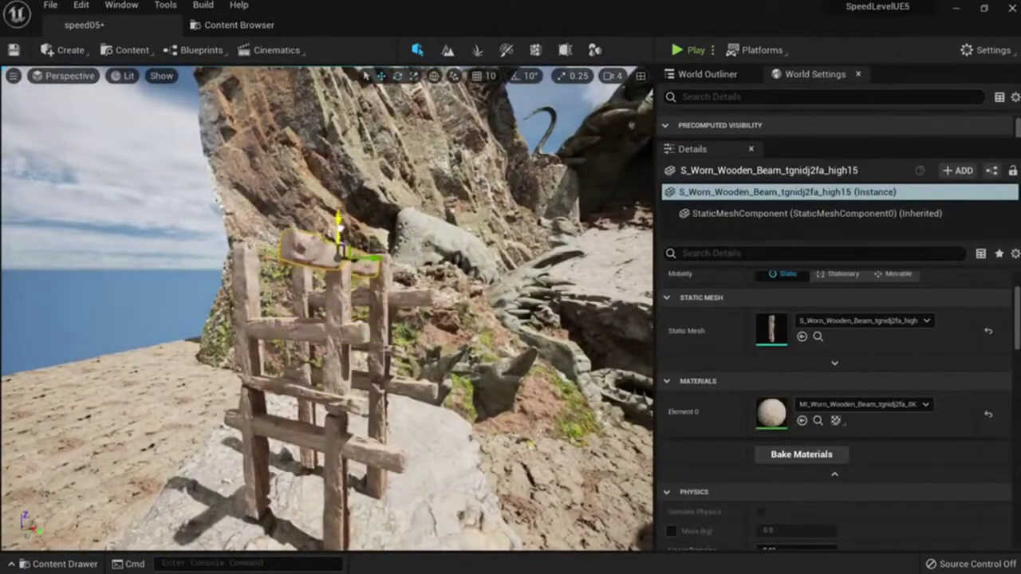
Step: Scale up the new top beam so it overhangs the posts on both ends
{"action": "right_click_drag", "start_coordinate": [337, 227], "coordinate": [248, 271]}
{"action": "left_click_drag", "start_coordinate": [282, 359], "coordinate": [349, 353]}
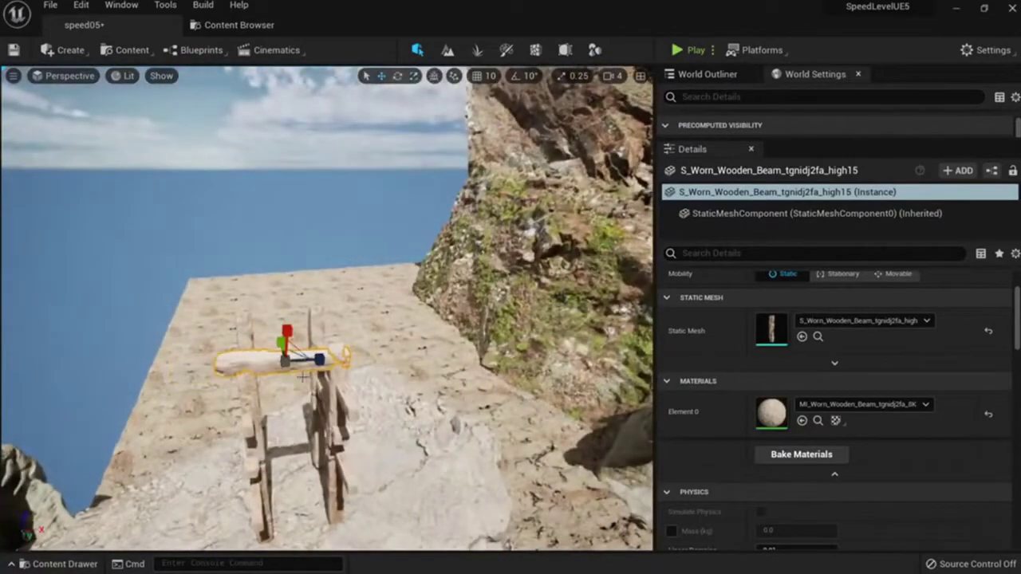
{"action": "left_click_drag", "start_coordinate": [285, 361], "coordinate": [323, 363]}
{"action": "right_click_drag", "start_coordinate": [323, 363], "coordinate": [323, 271]}
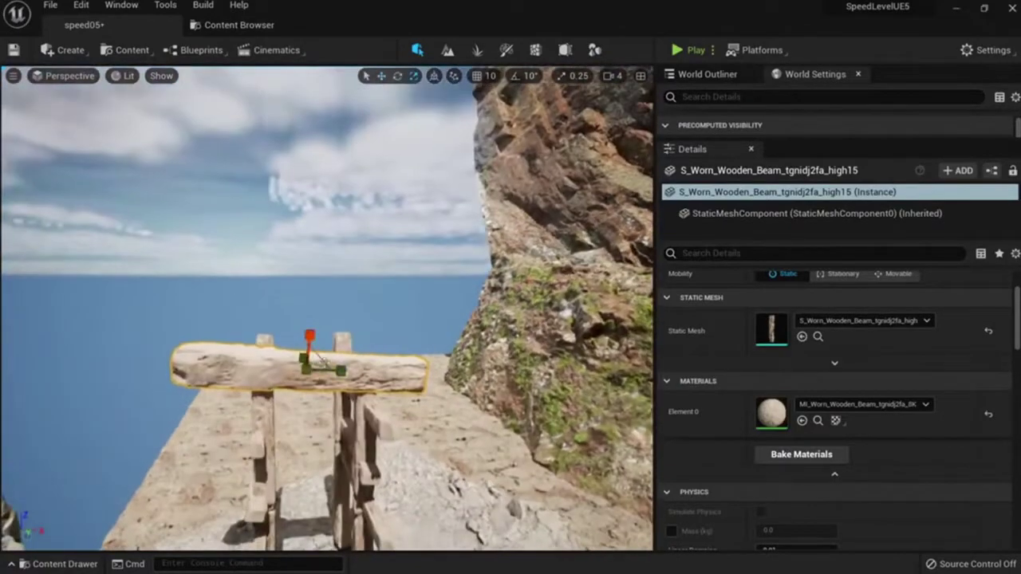
Step: Rotate the thick top beam and adjust its proportions so it rests along one side of the post tops
{"action": "key", "text": "e"}
{"action": "left_click_drag", "start_coordinate": [287, 319], "coordinate": [307, 330]}
{"action": "key", "text": "r"}
{"action": "right_click_drag", "start_coordinate": [307, 337], "coordinate": [558, 319]}
{"action": "left_click_drag", "start_coordinate": [386, 327], "coordinate": [425, 371]}
{"action": "left_click_drag", "start_coordinate": [383, 314], "coordinate": [378, 322]}
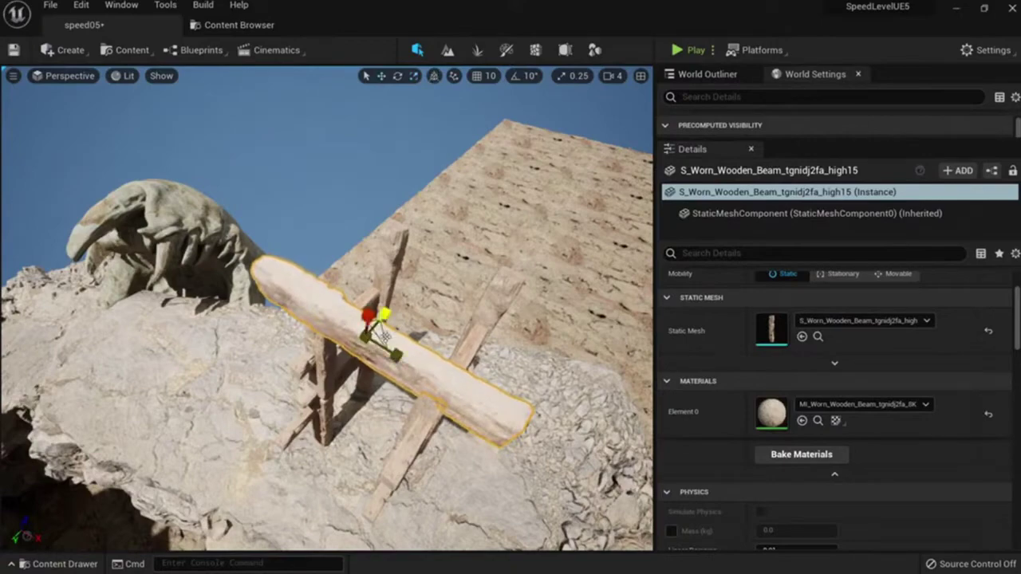
{"action": "left_click_drag", "start_coordinate": [385, 335], "coordinate": [352, 389]}
Step: Switch to world-space transforms and copy the thick top beam onto the posts on the opposite side
{"action": "left_click_drag", "start_coordinate": [352, 389], "coordinate": [191, 319], "text": "alt"}
{"action": "key", "text": "r"}
{"action": "key", "text": "w"}
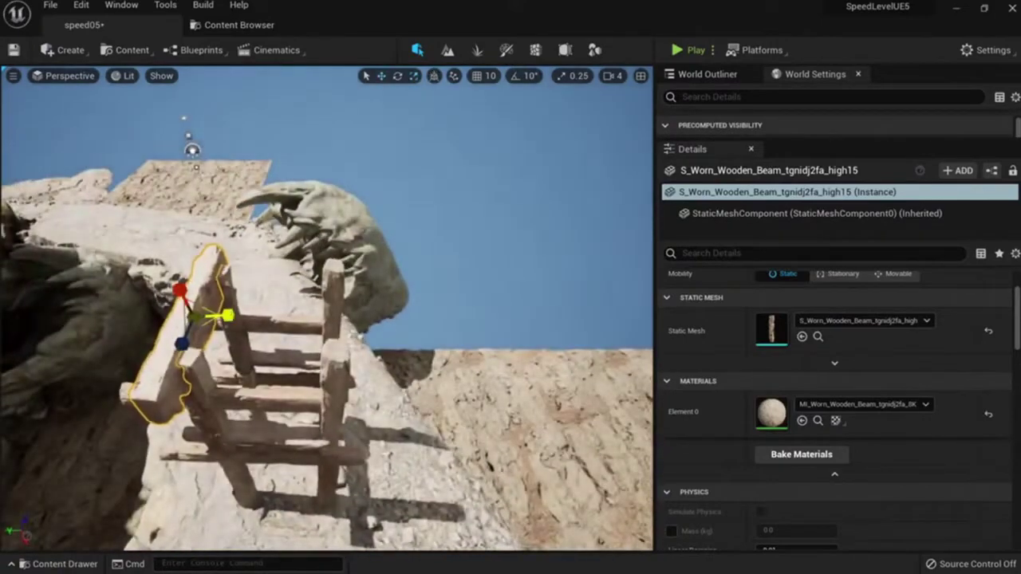
{"action": "key", "text": "ctrl+grave"}
{"action": "left_click_drag", "start_coordinate": [159, 317], "coordinate": [317, 316], "text": "alt"}
Step: Duplicate the top beam at a right angle, scale it thinner and lay it across the two thick top beams
{"action": "left_click_drag", "start_coordinate": [324, 360], "coordinate": [284, 346], "text": "alt"}
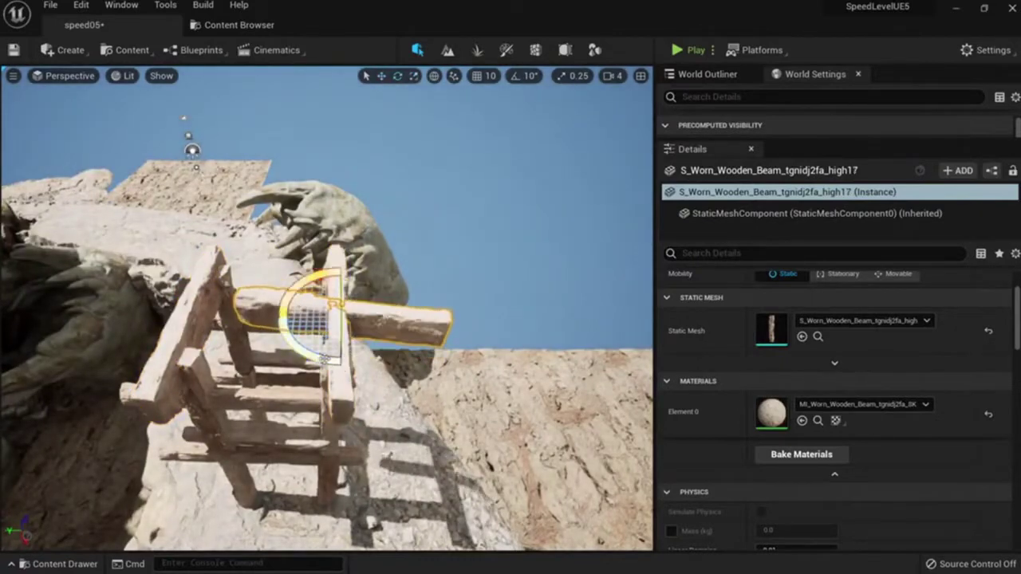
{"action": "left_click_drag", "start_coordinate": [334, 327], "coordinate": [242, 381]}
{"action": "key", "text": "r"}
{"action": "right_click_drag", "start_coordinate": [242, 381], "coordinate": [253, 218]}
{"action": "left_click_drag", "start_coordinate": [244, 148], "coordinate": [222, 157]}
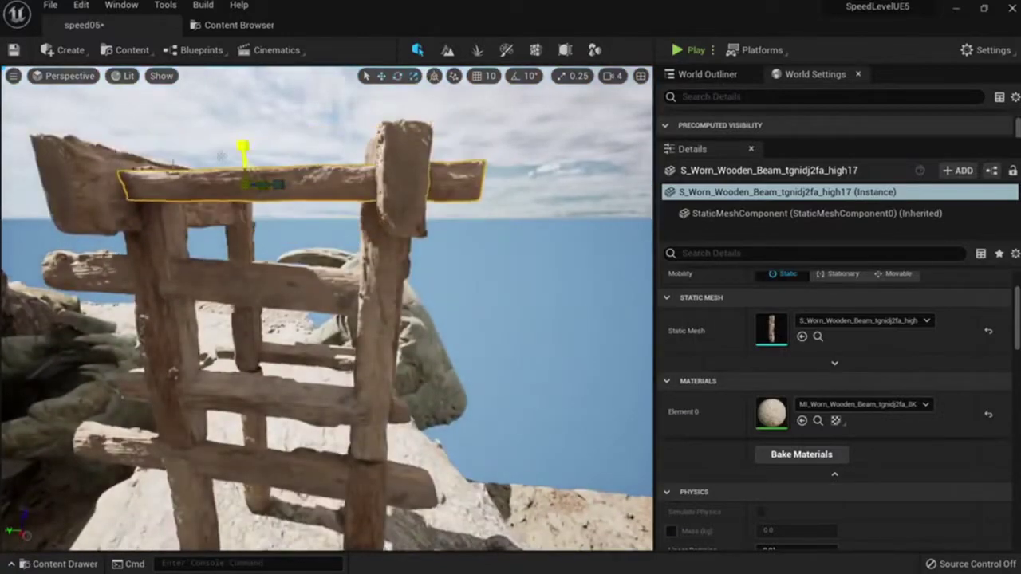
{"action": "right_click_drag", "start_coordinate": [264, 184], "coordinate": [271, 271]}
{"action": "left_click_drag", "start_coordinate": [303, 276], "coordinate": [158, 263]}
{"action": "key", "text": "w"}
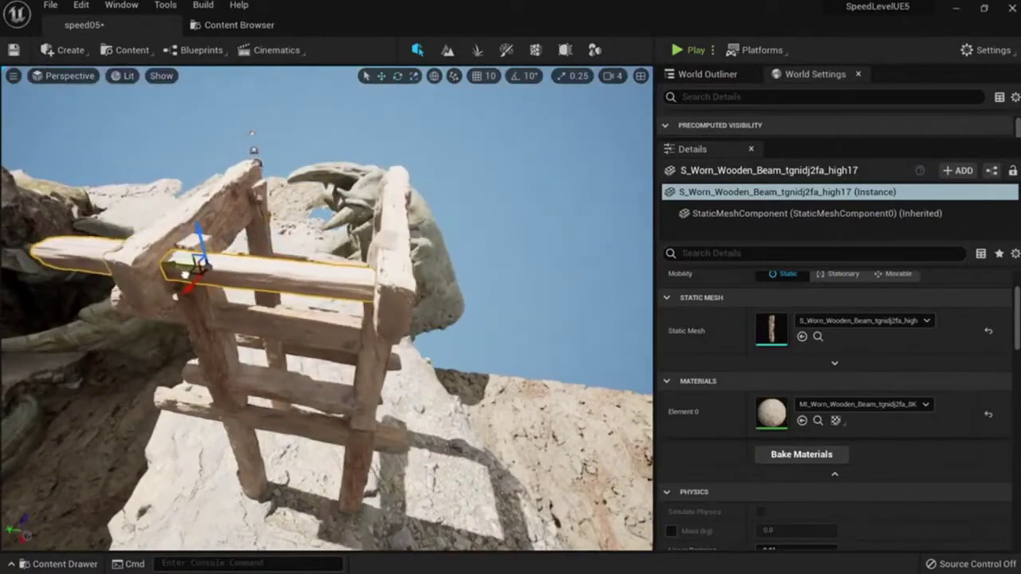
Step: Select both thin top crossbeams, copy them outward along Y to extend the platform, and lower the copies slightly
{"action": "right_click_drag", "start_coordinate": [185, 275], "coordinate": [327, 233]}
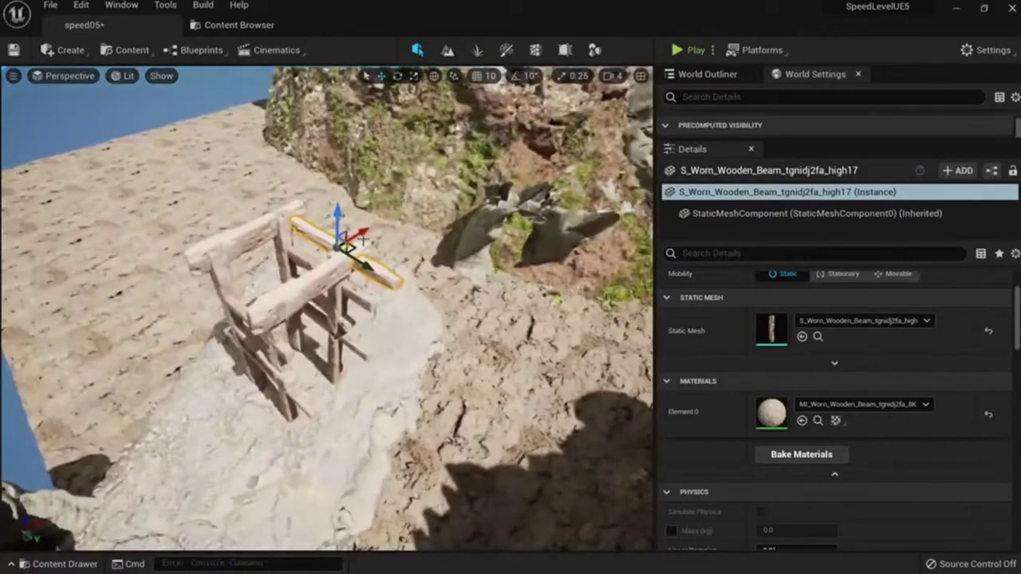
{"action": "left_click", "coordinate": [377, 267], "text": "ctrl"}
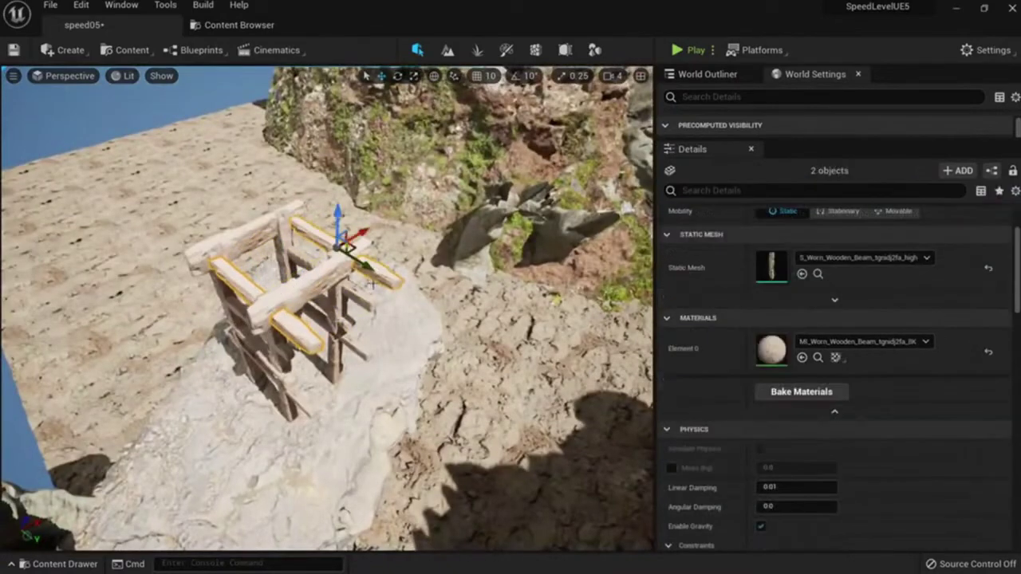
{"action": "left_click_drag", "start_coordinate": [365, 262], "coordinate": [425, 306]}
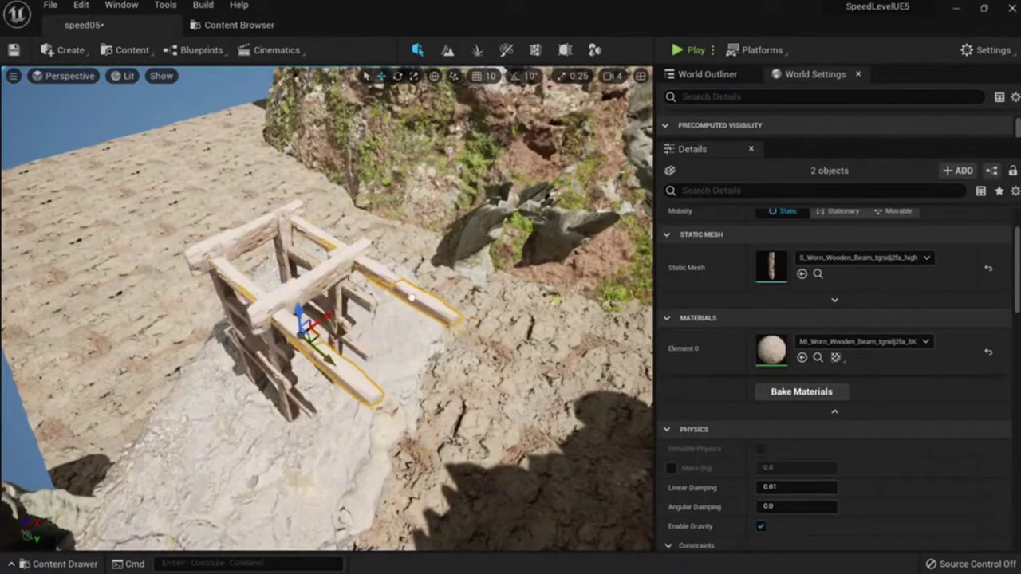
{"action": "right_click_drag", "start_coordinate": [411, 297], "coordinate": [446, 251]}
{"action": "left_click_drag", "start_coordinate": [230, 194], "coordinate": [231, 206]}
{"action": "right_click_drag", "start_coordinate": [231, 206], "coordinate": [295, 151]}
{"action": "key", "text": "Escape"}
Step: Select one thick top beam and use it to select every actor with the same material
{"action": "right_click_drag", "start_coordinate": [327, 308], "coordinate": [303, 239]}
{"action": "key", "text": "s"}
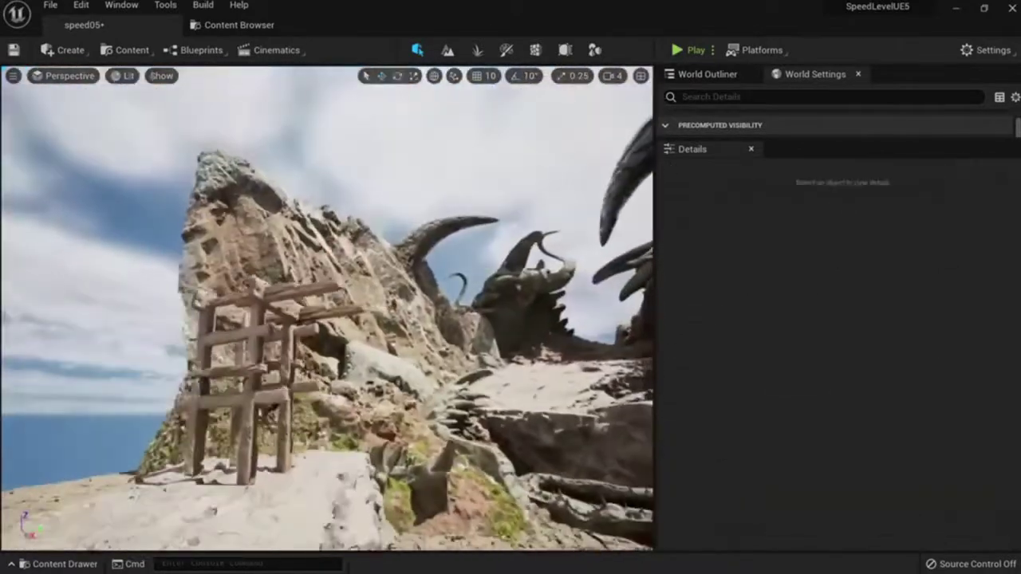
{"action": "key", "text": "w"}
{"action": "right_click_drag", "start_coordinate": [346, 272], "coordinate": [327, 369]}
{"action": "left_click", "coordinate": [346, 272]}
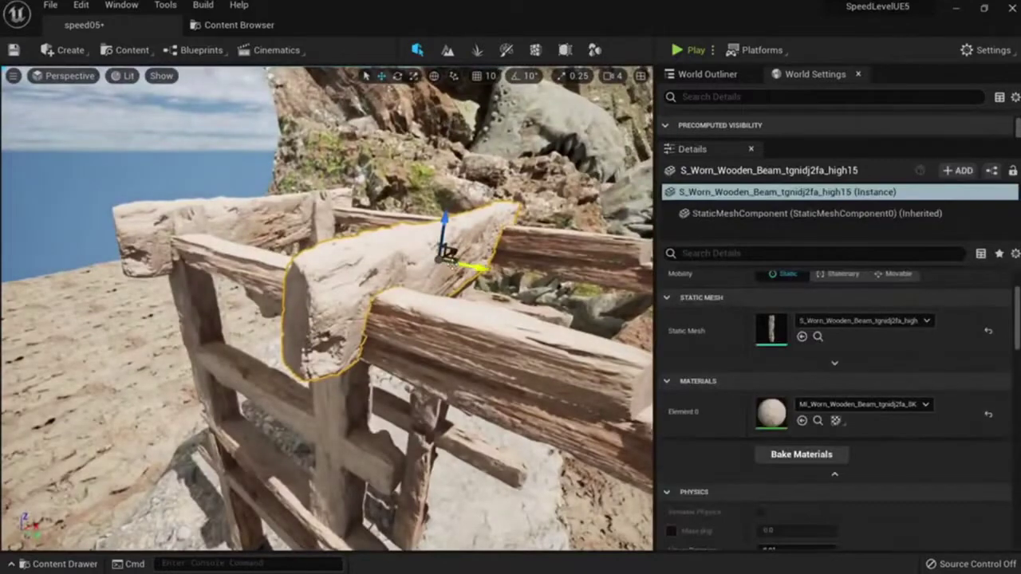
{"action": "right_click", "coordinate": [450, 263]}
{"action": "mouse_move", "coordinate": [686, 326]}
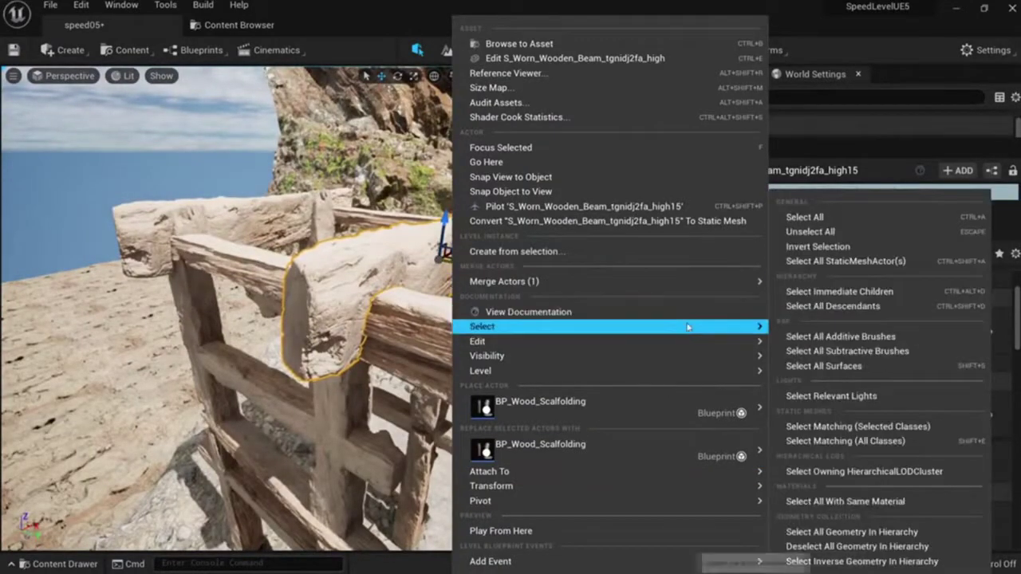
{"action": "left_click", "coordinate": [894, 503]}
Step: Group all the selected scaffolding beams together
{"action": "right_click_drag", "start_coordinate": [479, 335], "coordinate": [566, 271]}
{"action": "key", "text": "s"}
{"action": "key", "text": "w"}
{"action": "key", "text": "s"}
{"action": "key", "text": "a"}
{"action": "key", "text": "e"}
{"action": "mouse_move", "coordinate": [327, 311]}
{"action": "right_mouse_down"}
{"action": "mouse_move", "coordinate": [414, 311]}
{"action": "mouse_move", "coordinate": [327, 311]}
{"action": "right_mouse_up"}
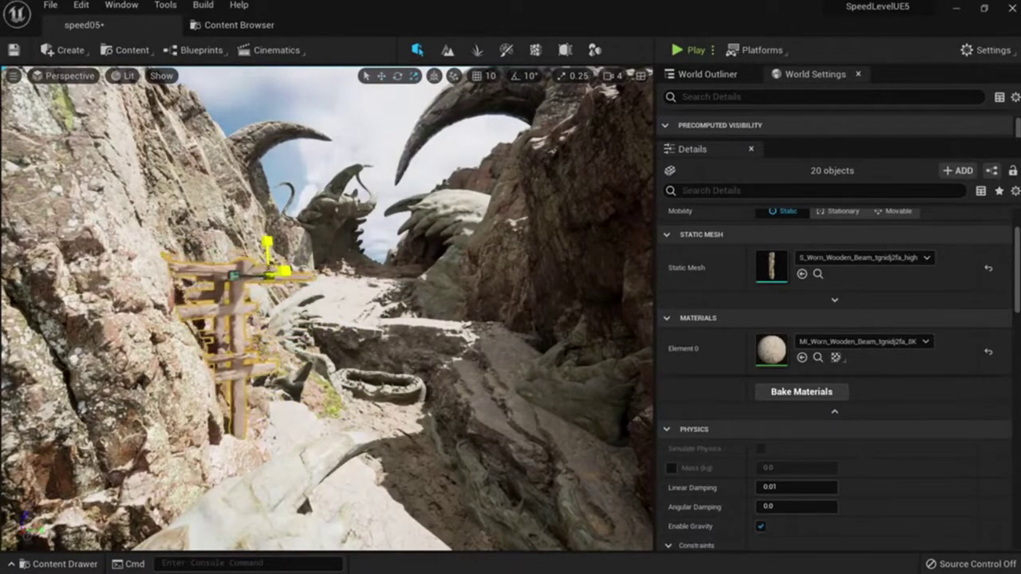
{"action": "right_click_drag", "start_coordinate": [268, 293], "coordinate": [131, 294]}
{"action": "key", "text": "ctrl+g"}
Step: Copy the scaffolding group straight up onto the first one, tilt the copy and shift it against the cliff
{"action": "right_click_drag", "start_coordinate": [268, 293], "coordinate": [252, 286]}
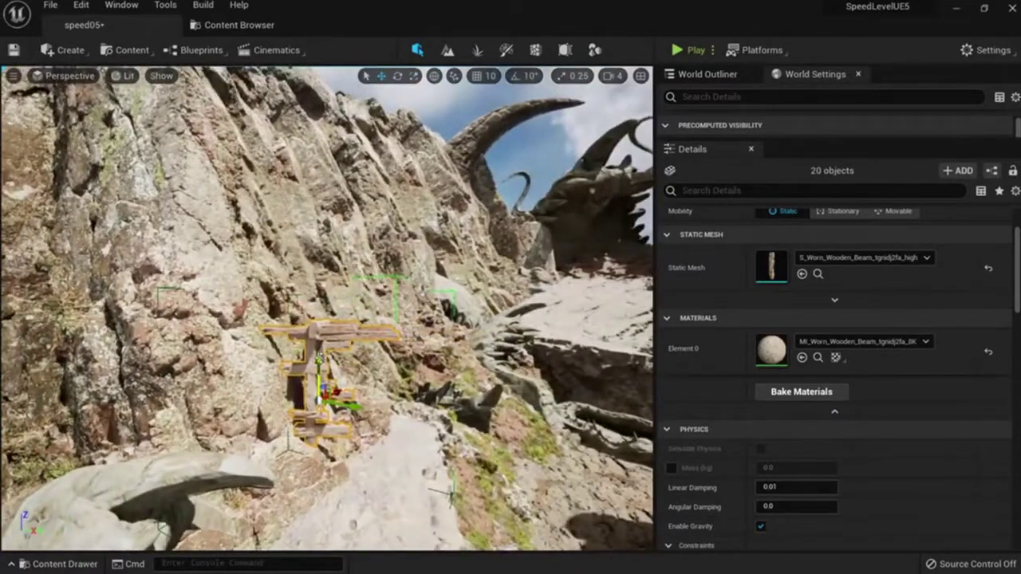
{"action": "left_click_drag", "start_coordinate": [319, 359], "coordinate": [319, 216], "text": "alt"}
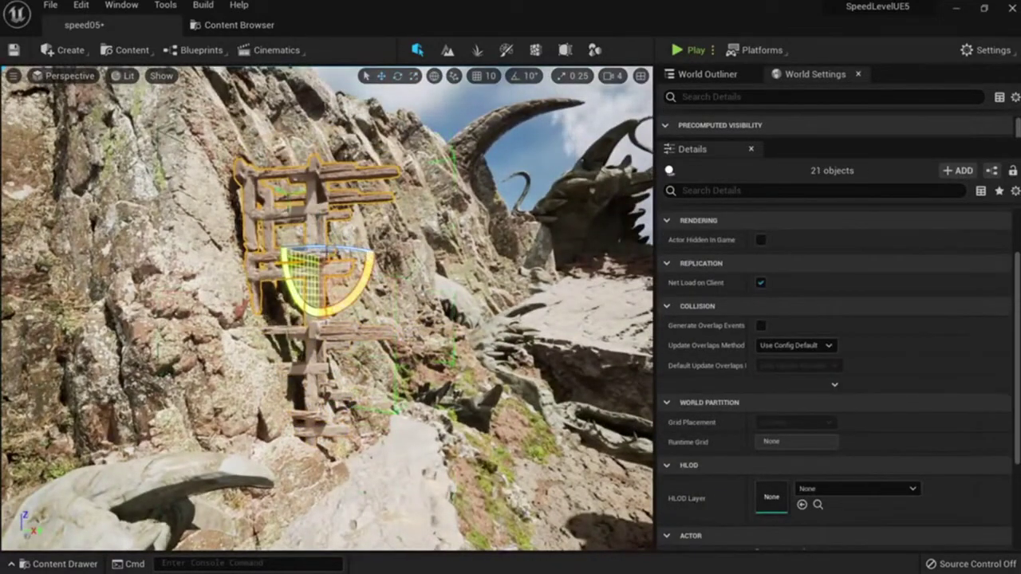
{"action": "right_click_drag", "start_coordinate": [591, 190], "coordinate": [558, 190]}
{"action": "key", "text": "s"}
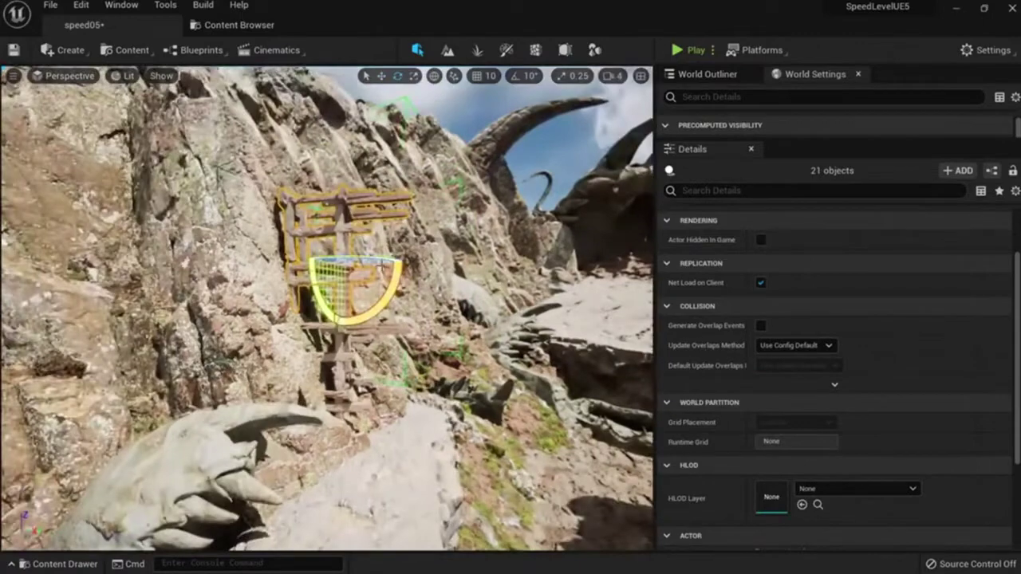
{"action": "left_click_drag", "start_coordinate": [379, 301], "coordinate": [397, 308]}
{"action": "key", "text": "w"}
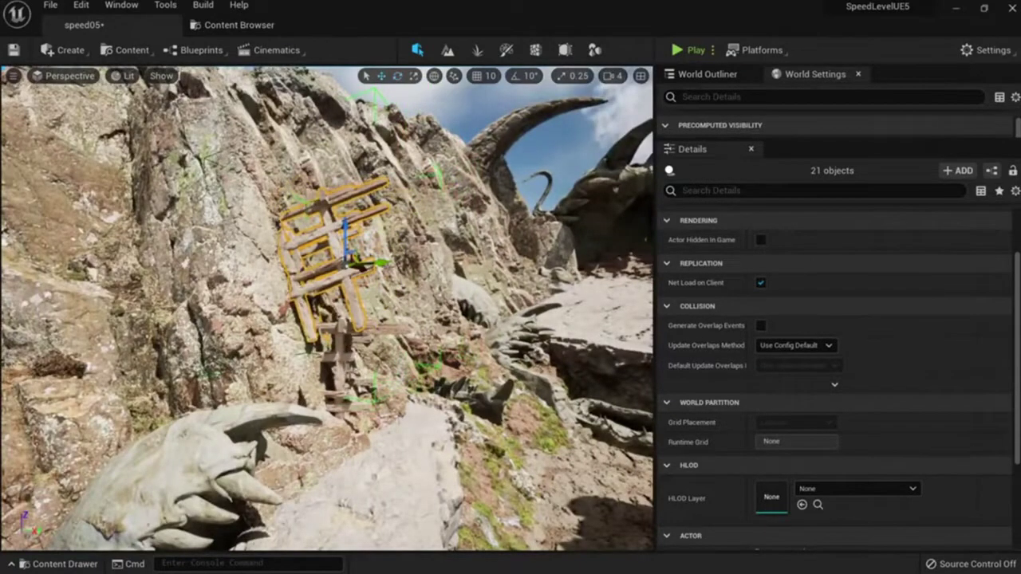
{"action": "left_click_drag", "start_coordinate": [374, 263], "coordinate": [364, 260]}
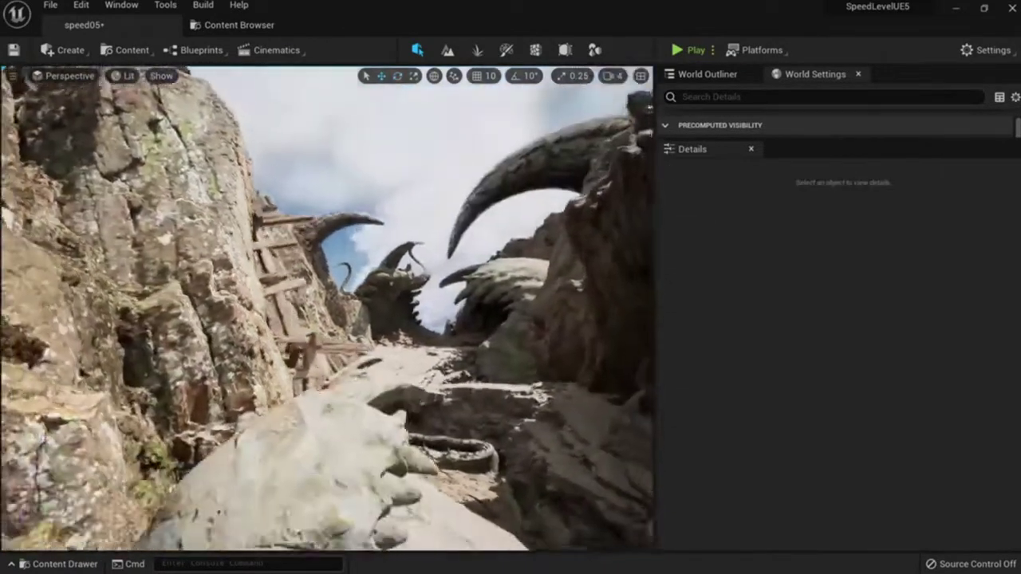
Step: Copy the lower scaffolding group across the canyon to the opposite cliff and rotate the copy to suit that side
{"action": "right_click_drag", "start_coordinate": [327, 307], "coordinate": [386, 335]}
{"action": "left_click", "coordinate": [263, 343]}
{"action": "mouse_move", "coordinate": [264, 343]}
{"action": "right_mouse_down"}
{"action": "mouse_move", "coordinate": [319, 343]}
{"action": "mouse_move", "coordinate": [263, 334]}
{"action": "right_mouse_up"}
{"action": "left_click", "coordinate": [123, 317], "text": "shift"}
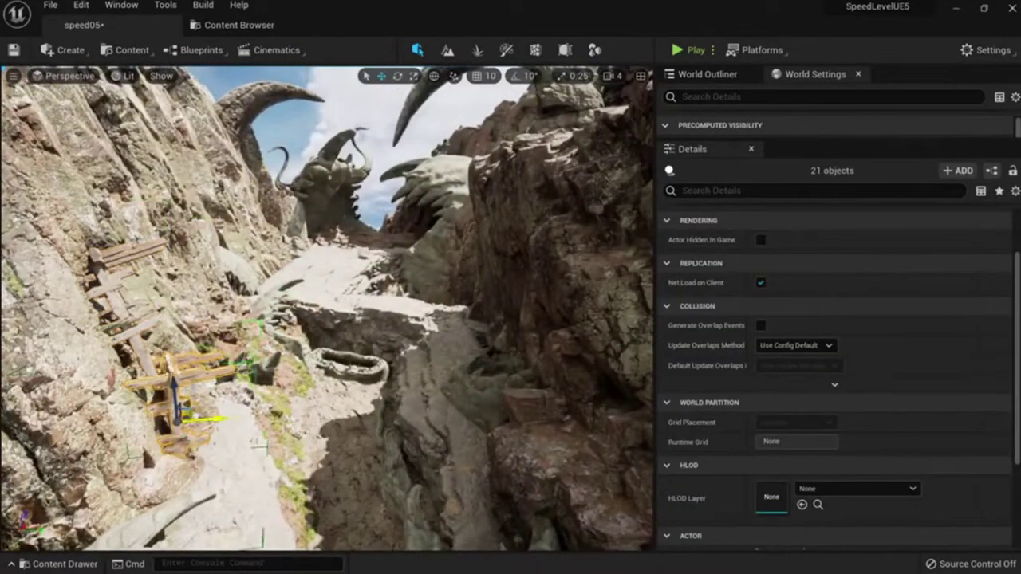
{"action": "left_click_drag", "start_coordinate": [214, 418], "coordinate": [471, 307], "text": "alt"}
{"action": "key", "text": "e"}
{"action": "left_click_drag", "start_coordinate": [452, 344], "coordinate": [427, 325]}
Step: Select both stacked scaffolding groups on the opposite cliff and rotate them together to follow the rock wall
{"action": "right_click_drag", "start_coordinate": [428, 325], "coordinate": [630, 330]}
{"action": "key", "text": "w"}
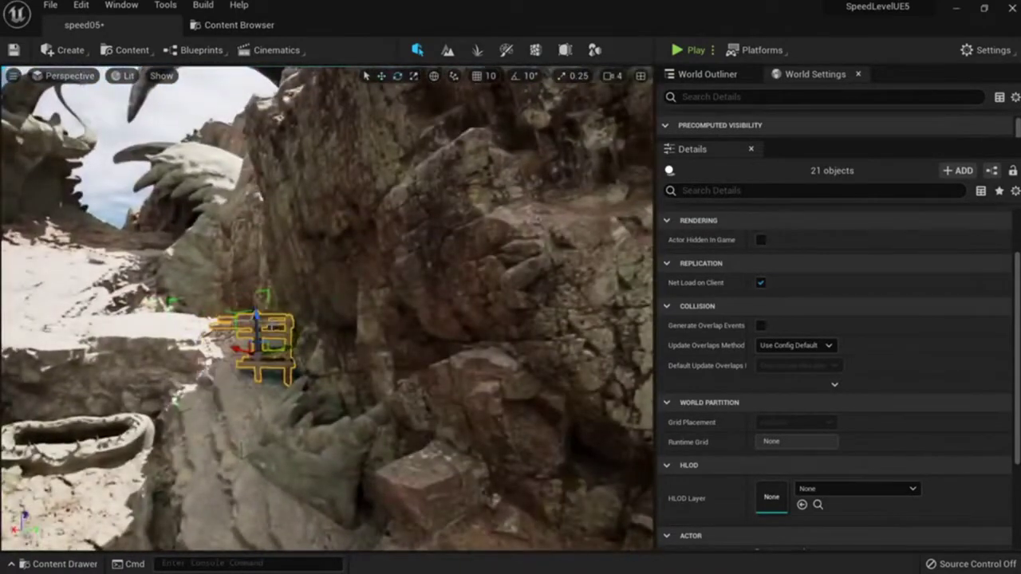
{"action": "mouse_move", "coordinate": [278, 306]}
{"action": "right_mouse_down"}
{"action": "mouse_move", "coordinate": [327, 327]}
{"action": "mouse_move", "coordinate": [275, 319]}
{"action": "right_mouse_up"}
{"action": "left_click", "coordinate": [273, 327], "text": "shift"}
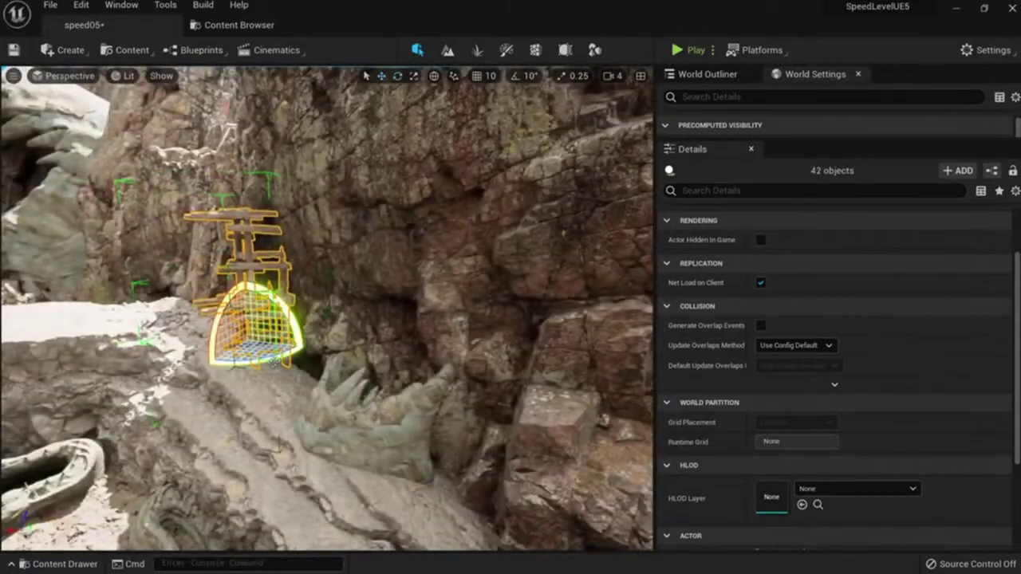
{"action": "left_click_drag", "start_coordinate": [243, 360], "coordinate": [256, 359]}
{"action": "right_click_drag", "start_coordinate": [257, 358], "coordinate": [223, 335]}
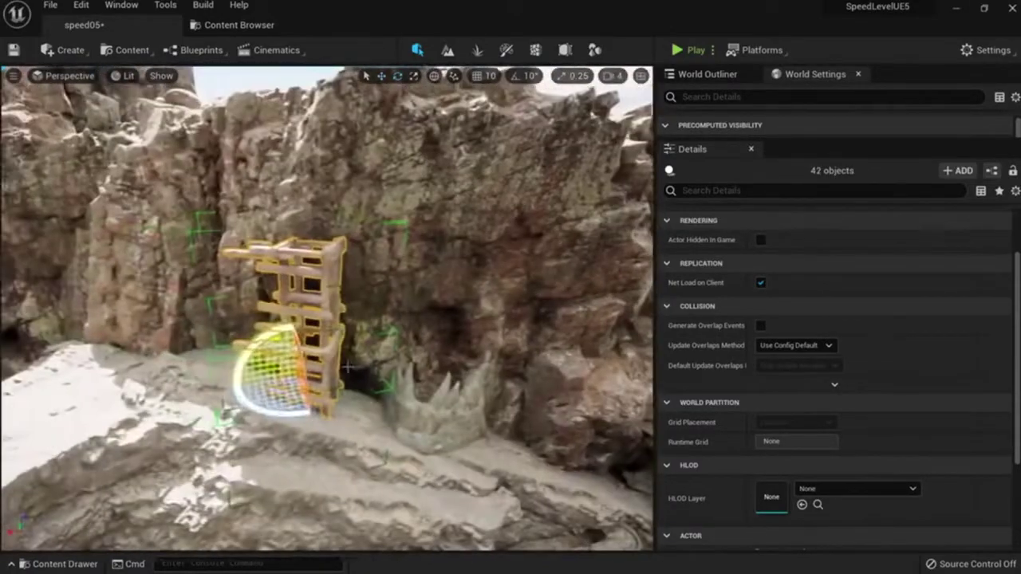
Step: Duplicate the two-storey scaffolding stack alongside the original and rotate the copy
{"action": "key", "text": "w"}
{"action": "left_click_drag", "start_coordinate": [270, 385], "coordinate": [182, 401], "text": "alt"}
{"action": "key", "text": "e"}
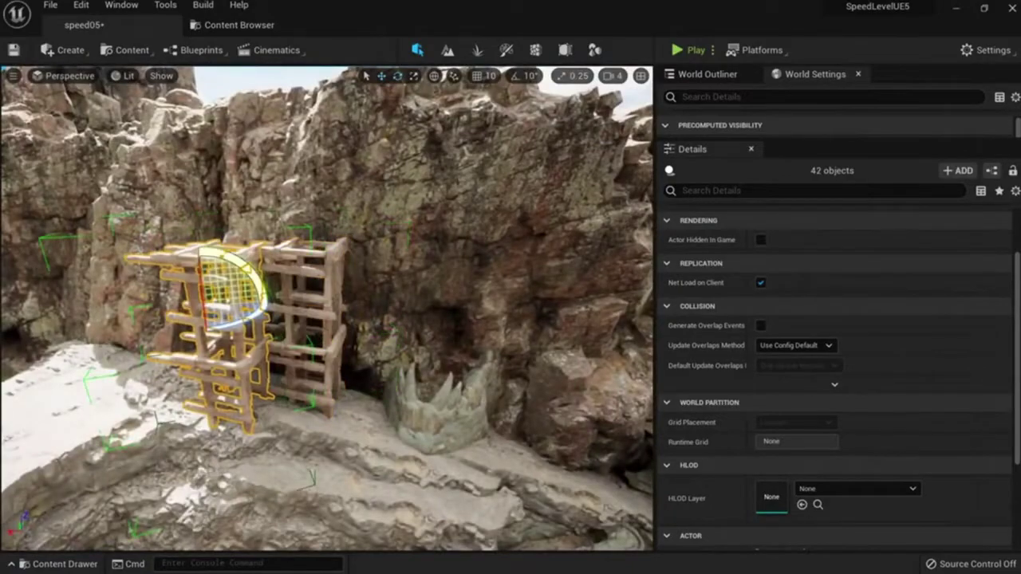
{"action": "left_click_drag", "start_coordinate": [140, 317], "coordinate": [152, 323]}
Step: Move the duplicated stack in against the cliff and undo its scaling
{"action": "key", "text": "w"}
{"action": "right_click_drag", "start_coordinate": [263, 319], "coordinate": [259, 375]}
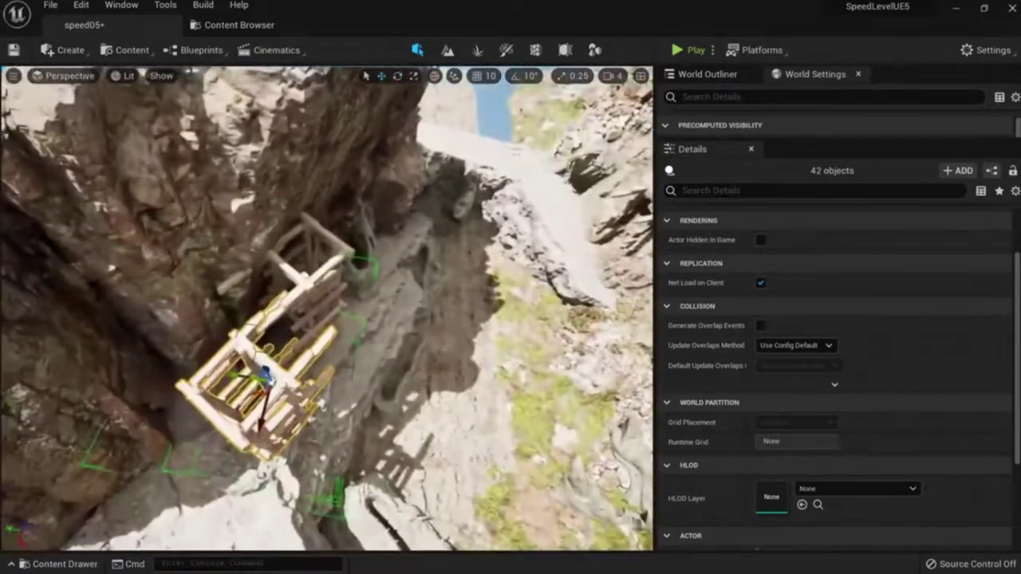
{"action": "left_click_drag", "start_coordinate": [255, 381], "coordinate": [205, 335]}
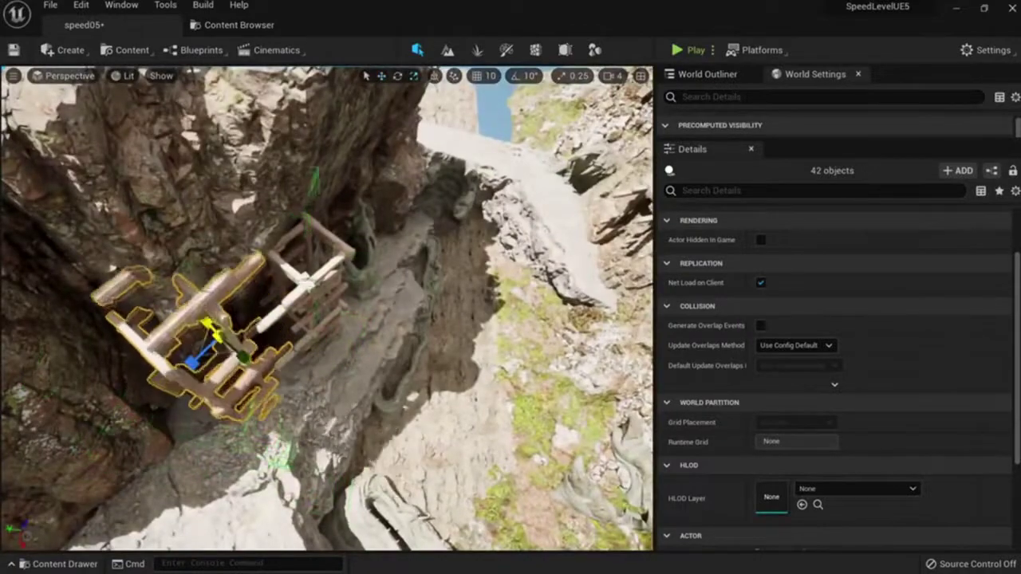
{"action": "key", "text": "ctrl+z"}
{"action": "right_click_drag", "start_coordinate": [272, 338], "coordinate": [239, 307]}
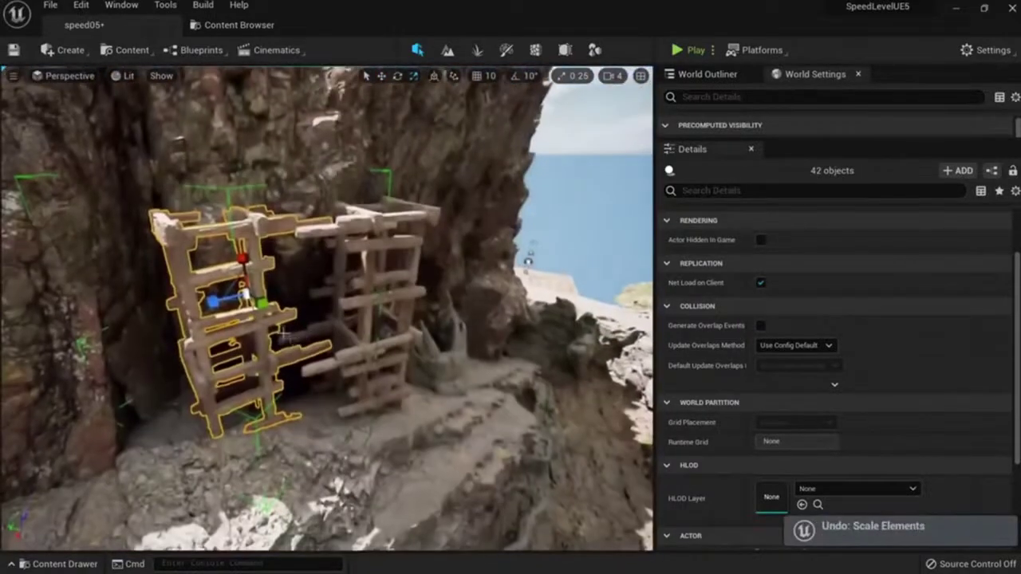
{"action": "right_click_drag", "start_coordinate": [343, 315], "coordinate": [339, 313]}
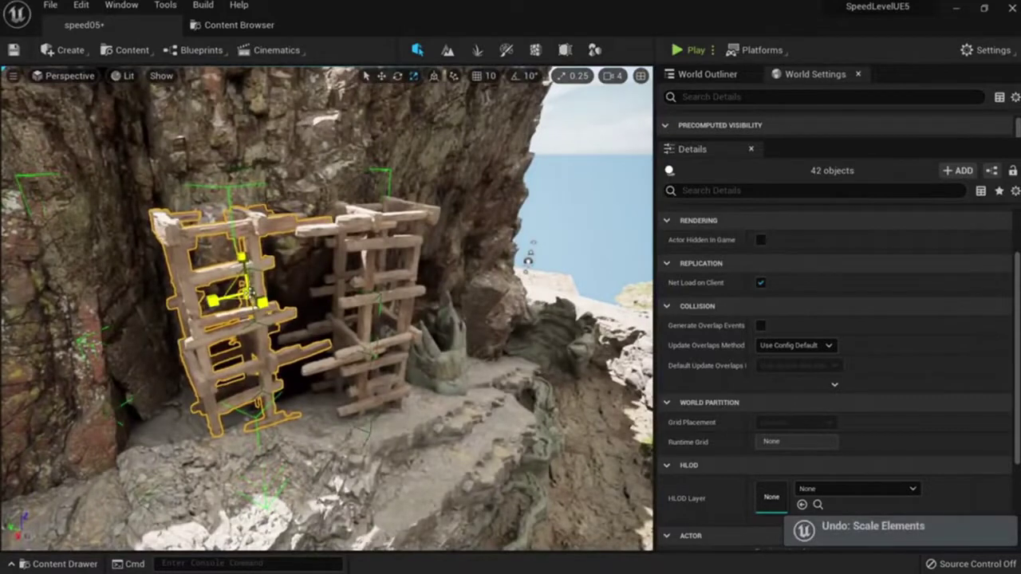
{"action": "key", "text": "ctrl+z"}
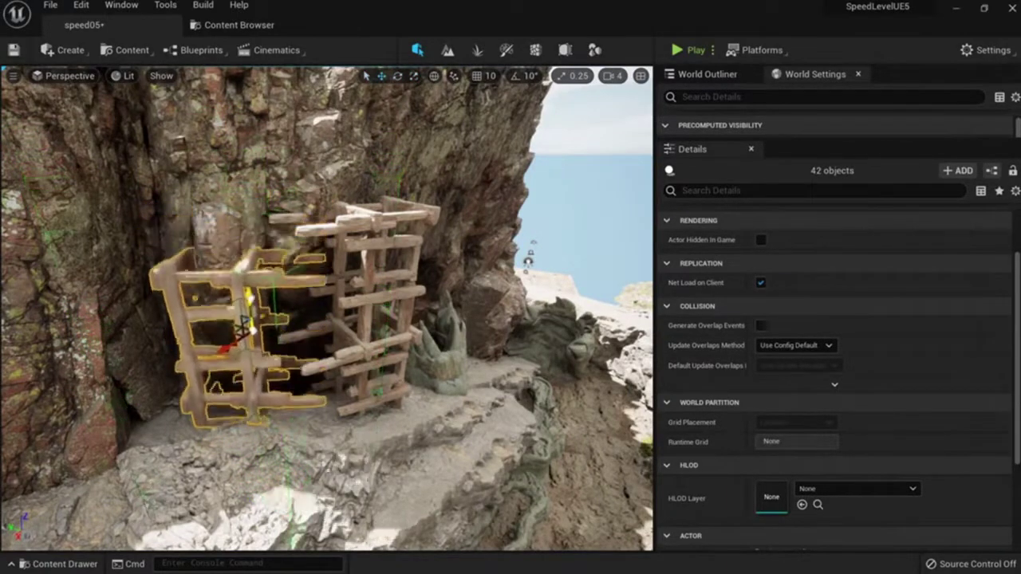
Step: Copy one scaffolding group from the ledge straight up to the clifftop
{"action": "right_click_drag", "start_coordinate": [327, 308], "coordinate": [367, 240]}
{"action": "right_click_drag", "start_coordinate": [232, 308], "coordinate": [392, 287]}
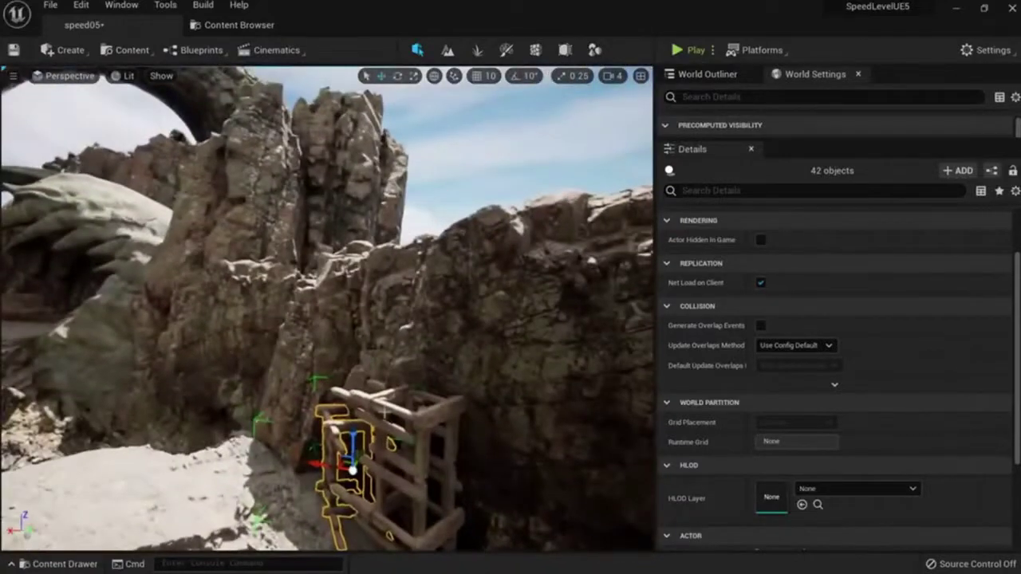
{"action": "left_click", "coordinate": [392, 407]}
{"action": "left_click_drag", "start_coordinate": [391, 406], "coordinate": [391, 156], "text": "alt"}
Step: Tilt the clifftop scaffolding copy, lower it against the upper rock face and clear the selection
{"action": "key", "text": "e"}
{"action": "right_click_drag", "start_coordinate": [447, 239], "coordinate": [406, 254]}
{"action": "scroll", "coordinate": [459, 242], "scroll_direction": "up", "scroll_amount": 1}
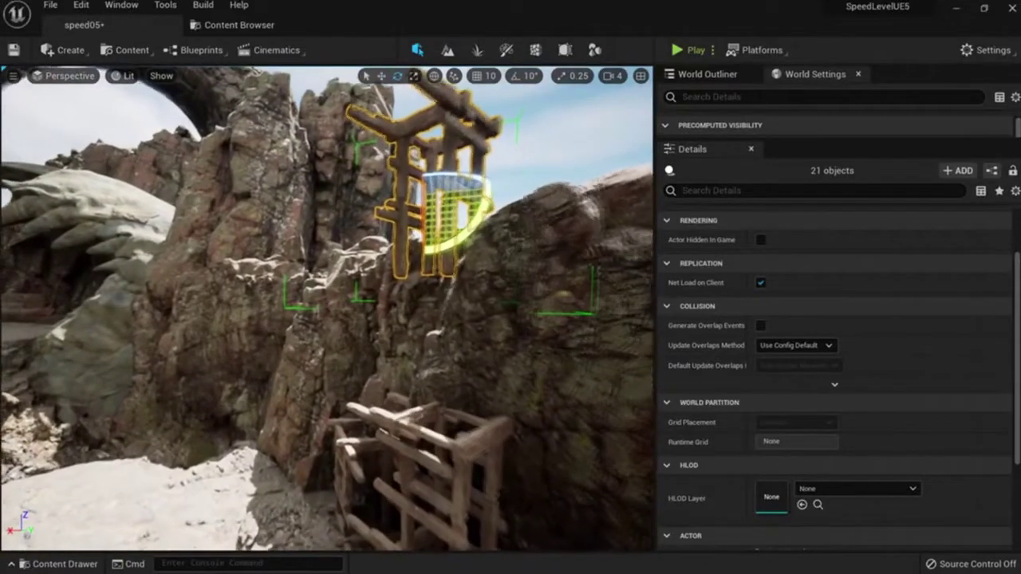
{"action": "left_click_drag", "start_coordinate": [419, 231], "coordinate": [423, 207]}
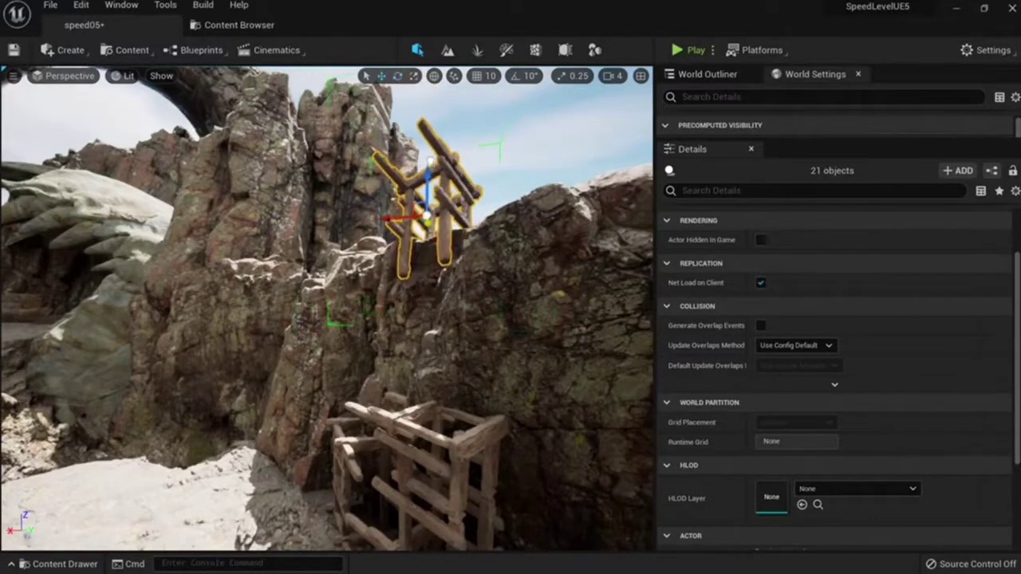
{"action": "left_click_drag", "start_coordinate": [429, 231], "coordinate": [423, 203]}
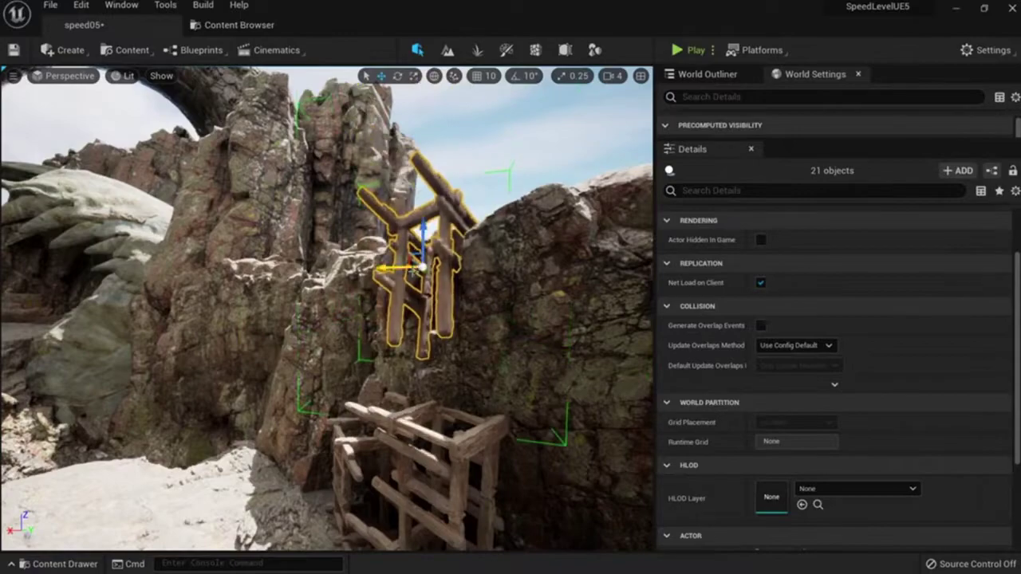
{"action": "key", "text": "Escape"}
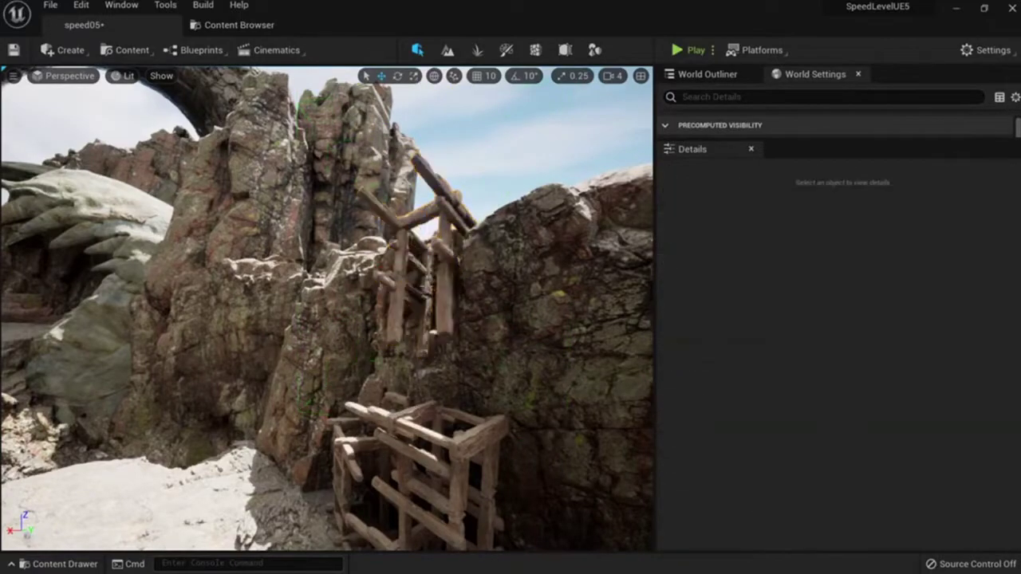
Step: Place another scaffolding copy upright on the cliff ridge and switch the transform gizmo to local space
{"action": "right_click_drag", "start_coordinate": [327, 308], "coordinate": [292, 287]}
{"action": "key", "text": "s"}
{"action": "key", "text": "s"}
{"action": "scroll", "coordinate": [327, 307], "scroll_direction": "down", "scroll_amount": 2}
{"action": "left_click", "coordinate": [448, 289]}
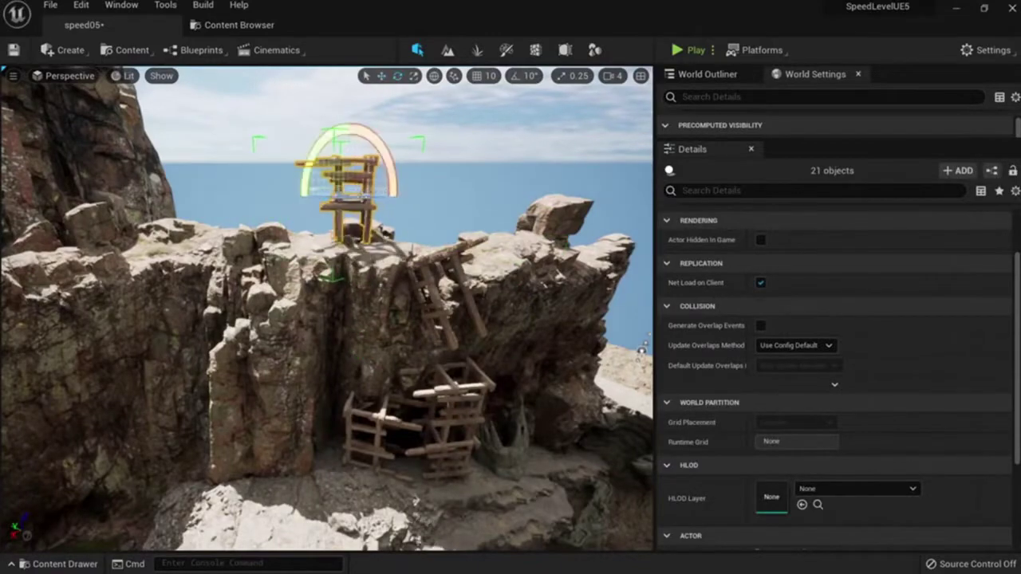
{"action": "right_click_drag", "start_coordinate": [387, 153], "coordinate": [340, 86]}
{"action": "left_click", "coordinate": [434, 76]}
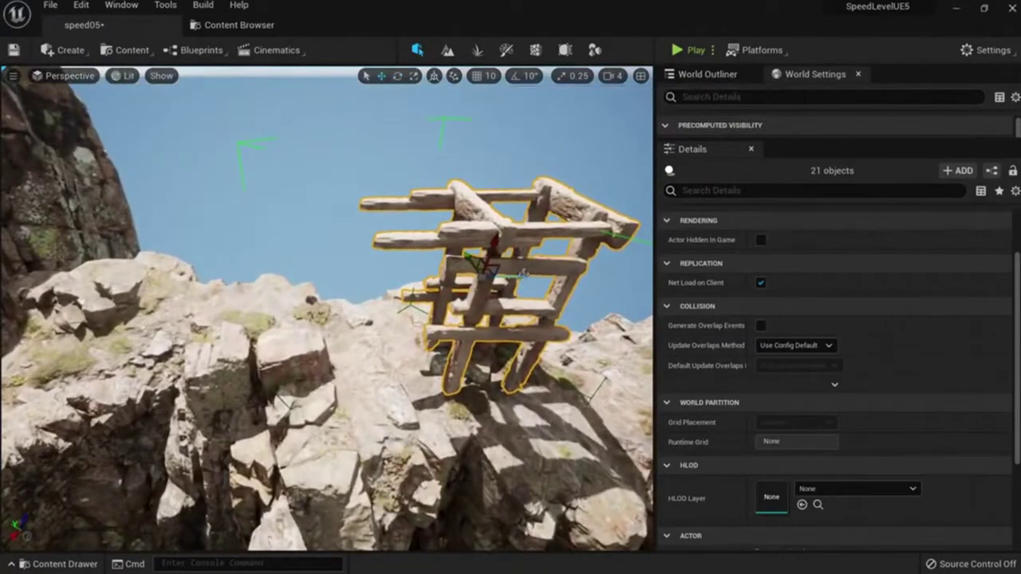
Step: Copy the ridge scaffolding along the clifftop and rotate the copy to follow the edge
{"action": "left_click_drag", "start_coordinate": [511, 275], "coordinate": [330, 279], "text": "alt"}
{"action": "key", "text": "e"}
{"action": "left_click_drag", "start_coordinate": [338, 319], "coordinate": [311, 300]}
{"action": "left_click_drag", "start_coordinate": [315, 345], "coordinate": [311, 347]}
Step: Add another scaffolding copy to the ridge row and lower it into the gap between its neighbours
{"action": "key", "text": "w"}
{"action": "left_click_drag", "start_coordinate": [243, 302], "coordinate": [335, 309], "text": "alt"}
{"action": "left_click_drag", "start_coordinate": [377, 280], "coordinate": [383, 376]}
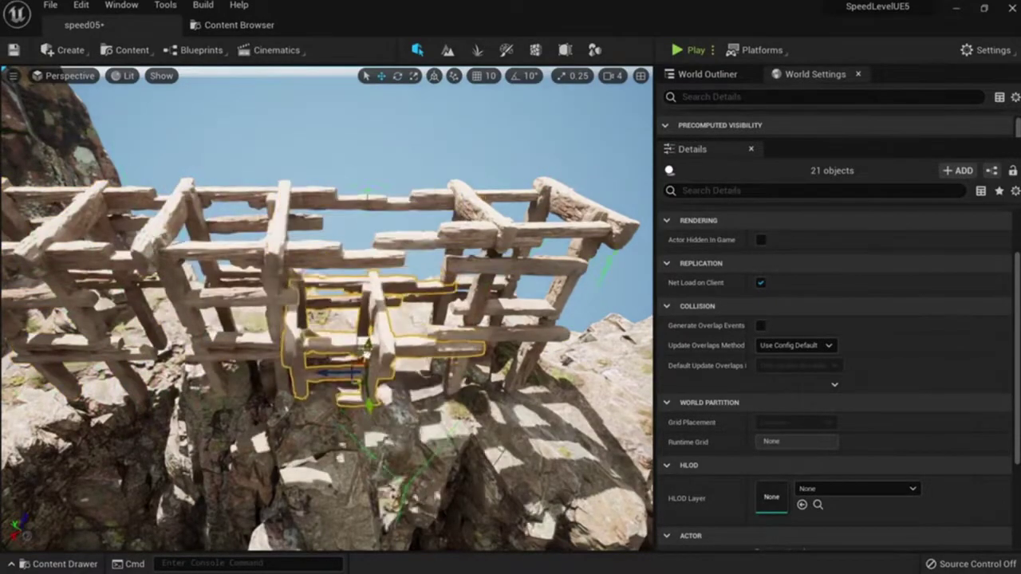
Step: Copy the scaffolding group on the tall rock upward and push the copy into the rock face
{"action": "right_click_drag", "start_coordinate": [383, 376], "coordinate": [344, 358]}
{"action": "left_click", "coordinate": [374, 318]}
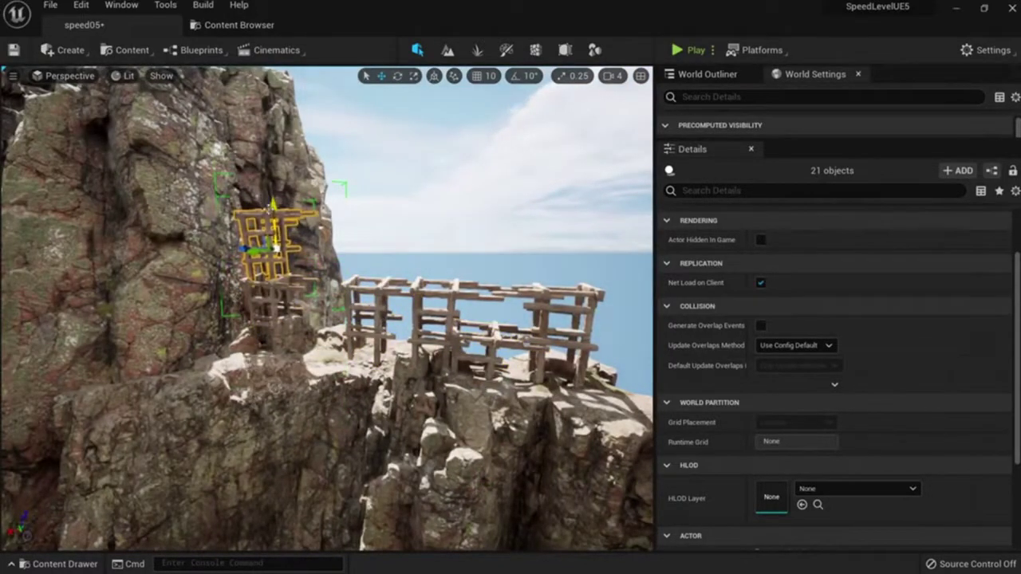
{"action": "left_click_drag", "start_coordinate": [270, 209], "coordinate": [270, 133], "text": "alt"}
{"action": "right_click_drag", "start_coordinate": [270, 133], "coordinate": [239, 105]}
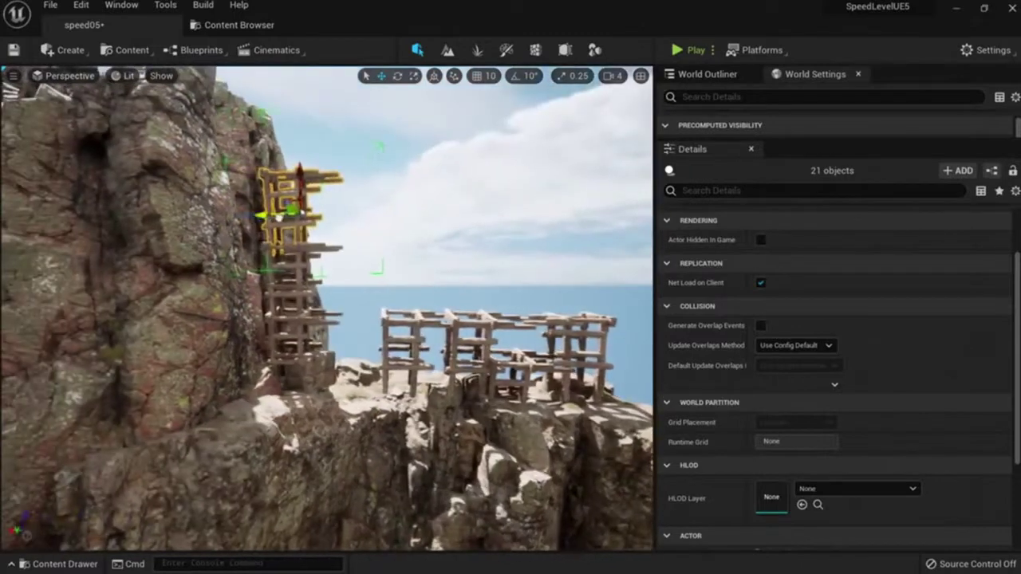
{"action": "left_click_drag", "start_coordinate": [279, 218], "coordinate": [225, 215]}
Step: Select the scaffolding group below the topmost one and move it down into the tall rock's face
{"action": "left_click", "coordinate": [305, 282]}
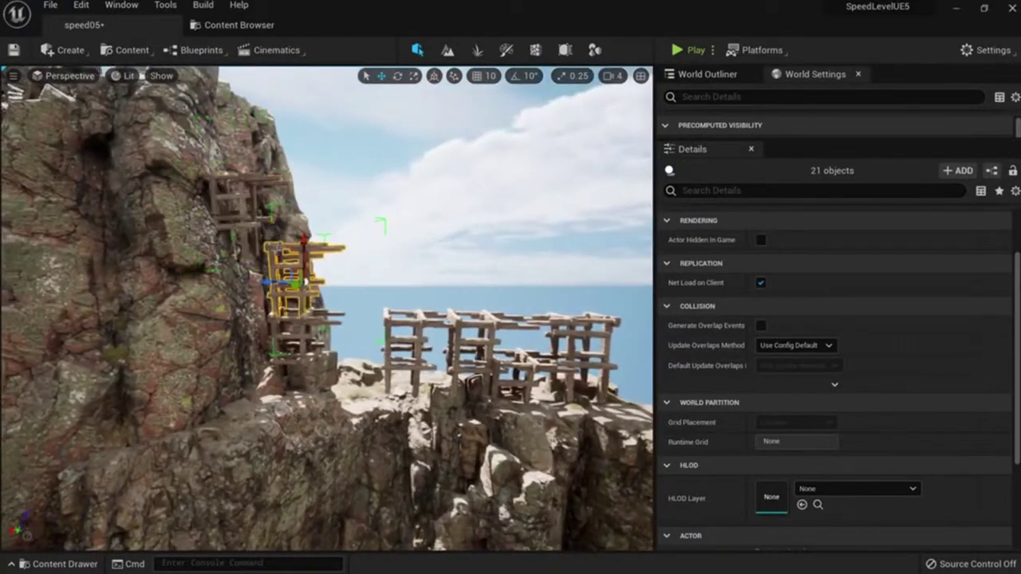
{"action": "left_click_drag", "start_coordinate": [251, 282], "coordinate": [297, 348]}
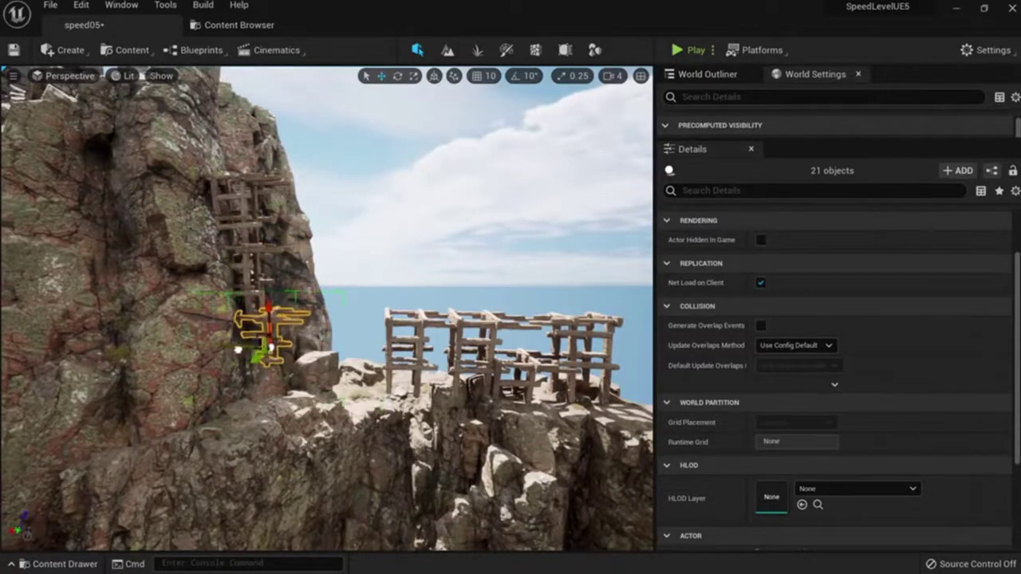
{"action": "key", "text": "w"}
{"action": "right_click_drag", "start_coordinate": [230, 348], "coordinate": [239, 307]}
Step: Rotate and duplicate the scaffolding on the tall rock, and lower the copy beside the existing tower
{"action": "key", "text": "e"}
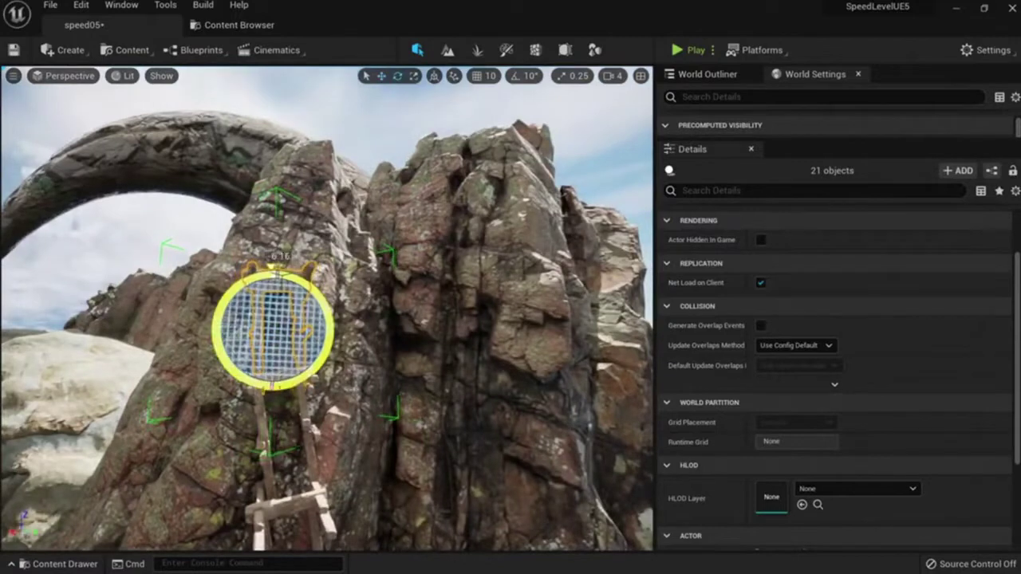
{"action": "left_click_drag", "start_coordinate": [268, 320], "coordinate": [330, 325], "text": "alt"}
{"action": "right_click_drag", "start_coordinate": [330, 325], "coordinate": [399, 319]}
{"action": "left_click_drag", "start_coordinate": [341, 254], "coordinate": [343, 305]}
{"action": "right_click_drag", "start_coordinate": [343, 306], "coordinate": [311, 361]}
Step: Place a scaffolding group against the rocks just below the ridge row and clear the selection
{"action": "key", "text": "r"}
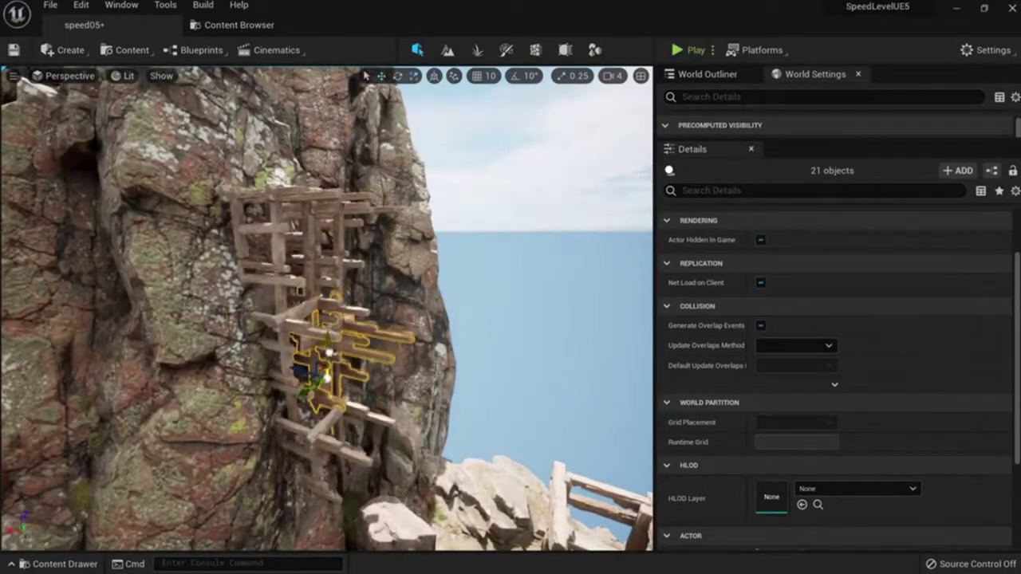
{"action": "right_click_drag", "start_coordinate": [345, 371], "coordinate": [328, 328]}
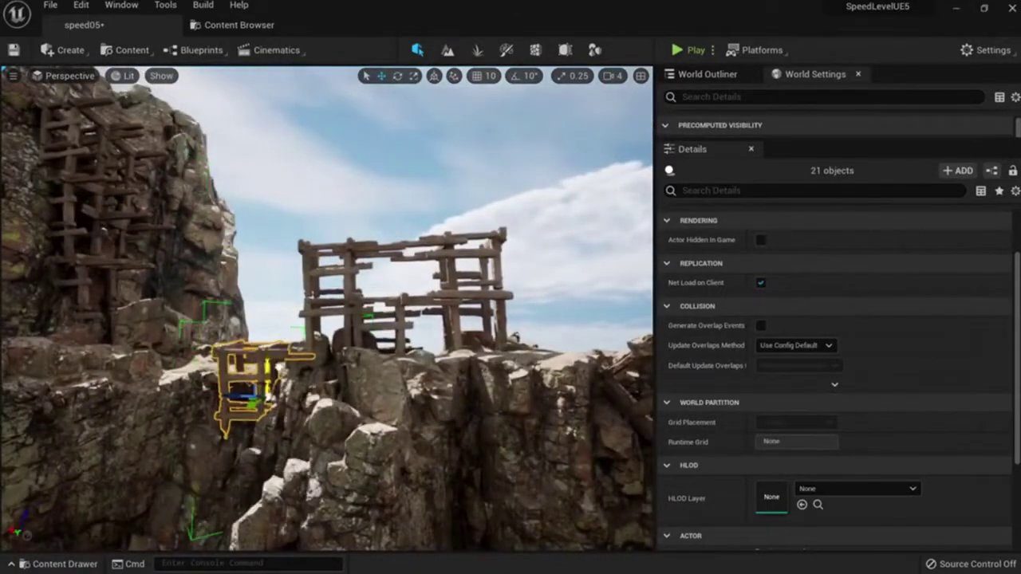
{"action": "key", "text": "Escape"}
Step: Frame the scaffolded cliff from the canyon, switch to the fullscreen viewport and save the level
{"action": "right_click_drag", "start_coordinate": [327, 329], "coordinate": [379, 329]}
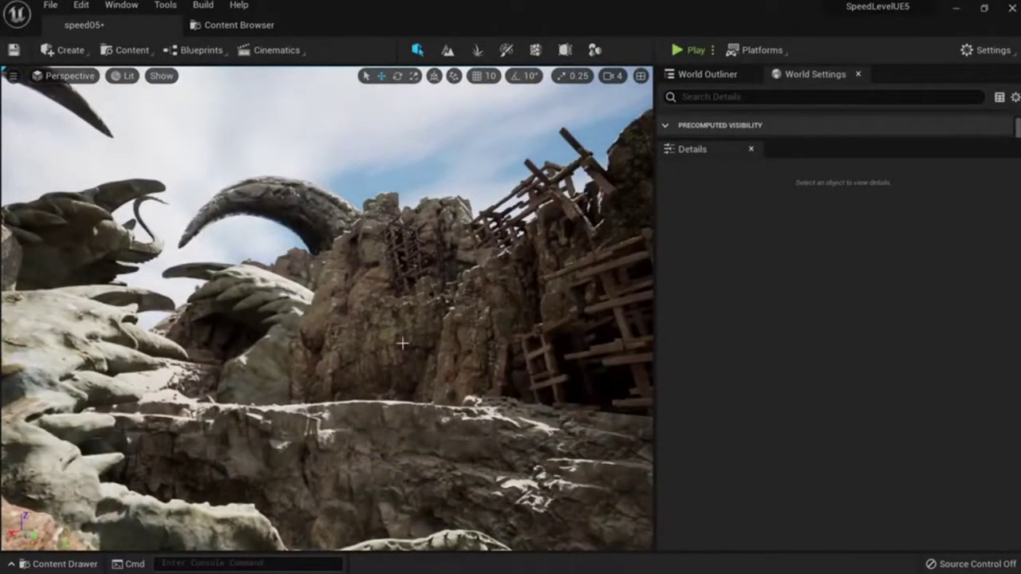
{"action": "right_click_drag", "start_coordinate": [408, 339], "coordinate": [327, 399]}
{"action": "right_click_drag", "start_coordinate": [416, 298], "coordinate": [417, 360]}
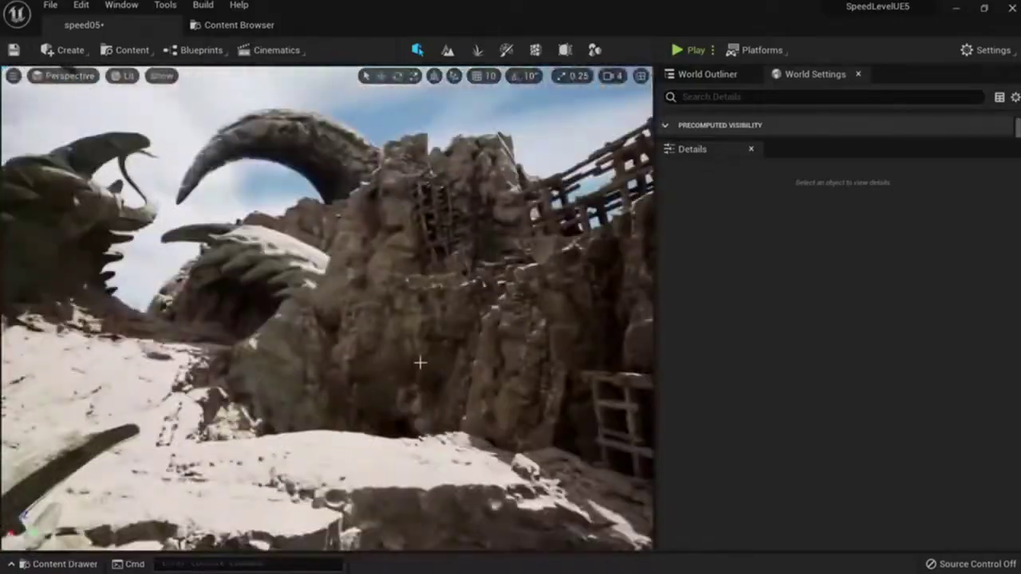
{"action": "key", "text": "F11"}
{"action": "key", "text": "ctrl+s"}
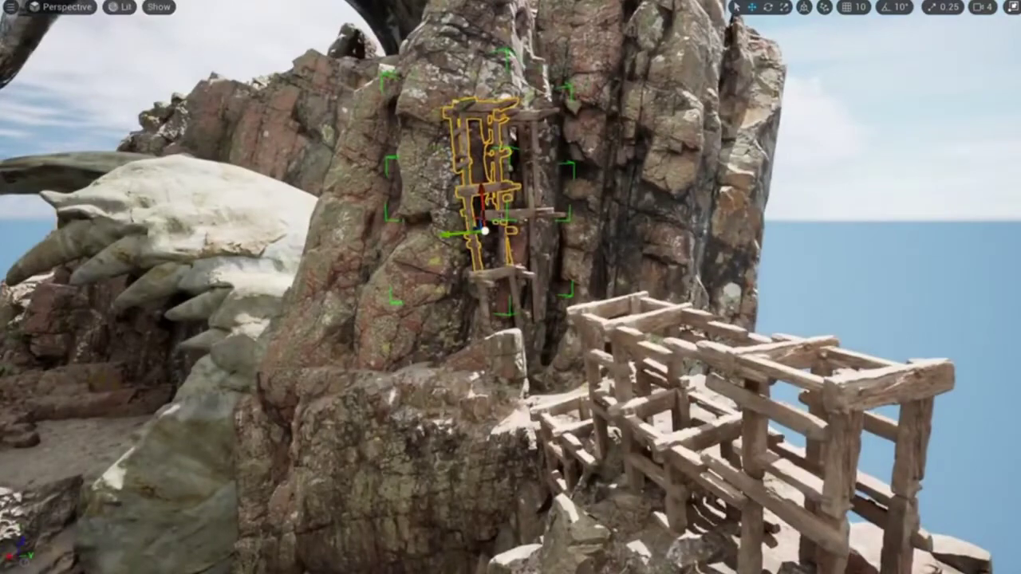
Step: Rotate a scaffolding group near the canyon floor and wedge it into the recess beside the rock pillar
{"action": "left_click_drag", "start_coordinate": [430, 148], "coordinate": [256, 138]}
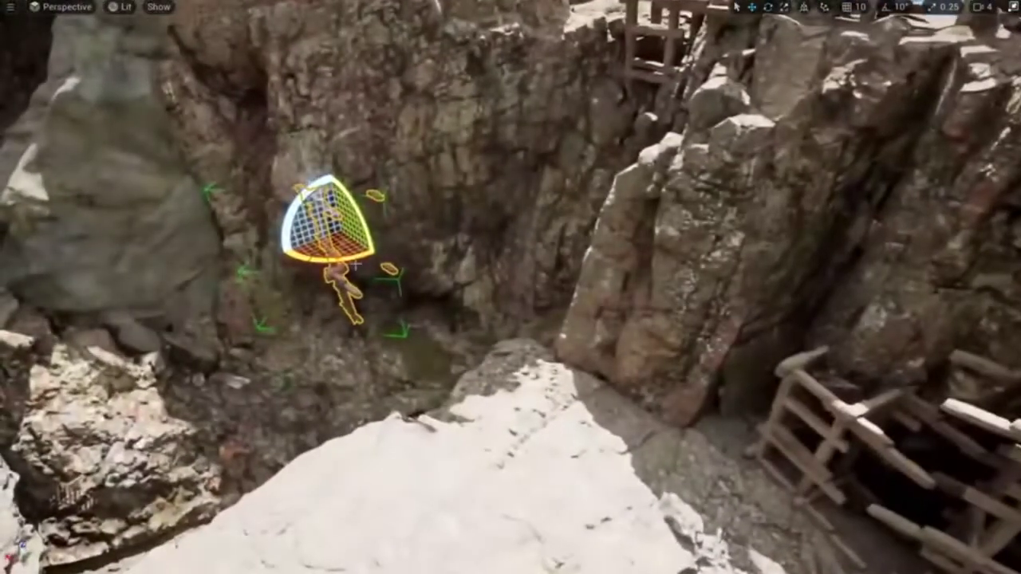
{"action": "left_click_drag", "start_coordinate": [356, 260], "coordinate": [283, 264]}
{"action": "key", "text": "w"}
{"action": "left_click_drag", "start_coordinate": [339, 232], "coordinate": [588, 238]}
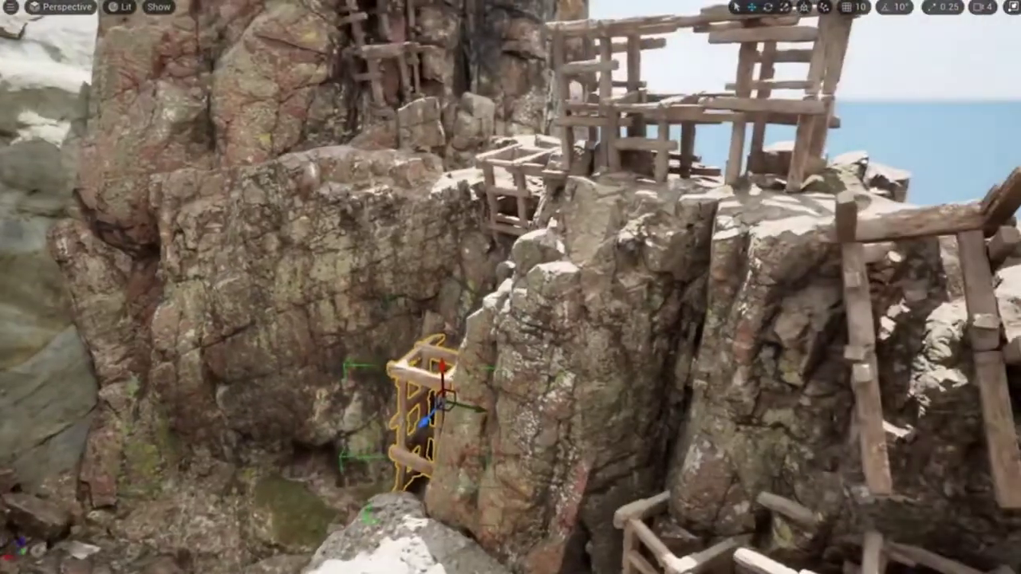
{"action": "left_click_drag", "start_coordinate": [433, 399], "coordinate": [435, 254]}
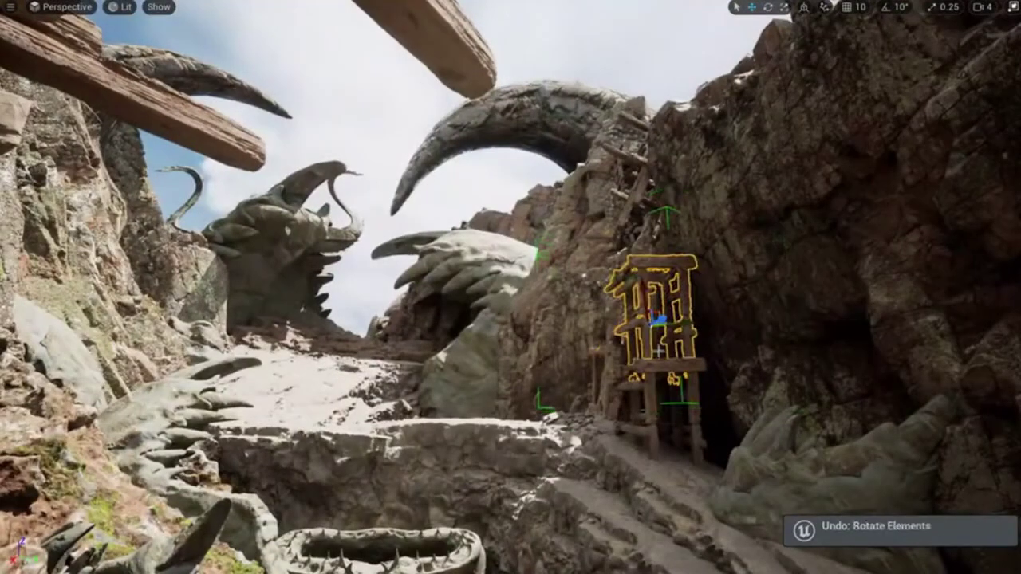
Step: Shift the upper group of the scaffolding stack on the lower ledge toward the cliff and leave fullscreen
{"action": "left_click_drag", "start_coordinate": [656, 318], "coordinate": [725, 323]}
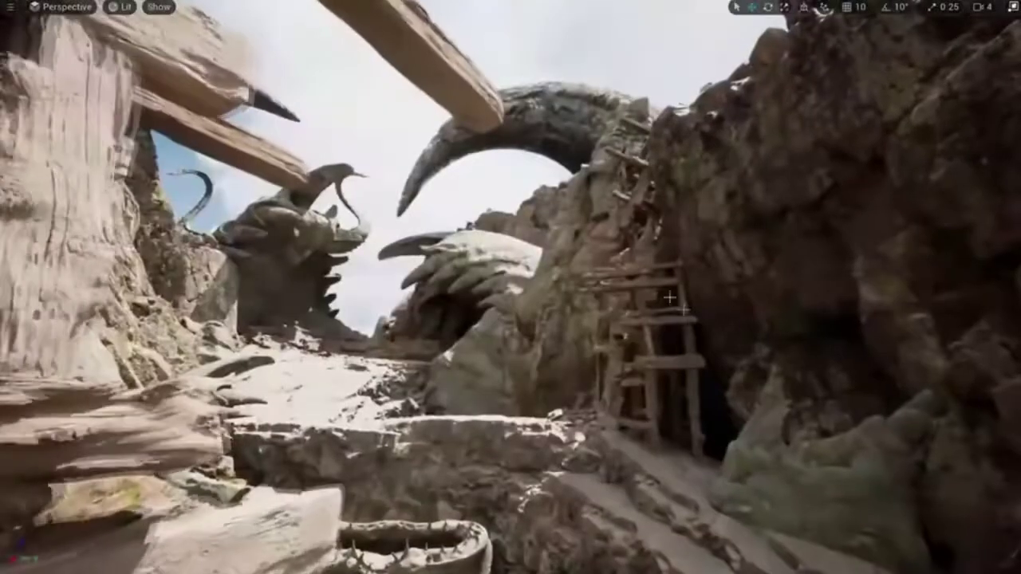
{"action": "left_click", "coordinate": [641, 319]}
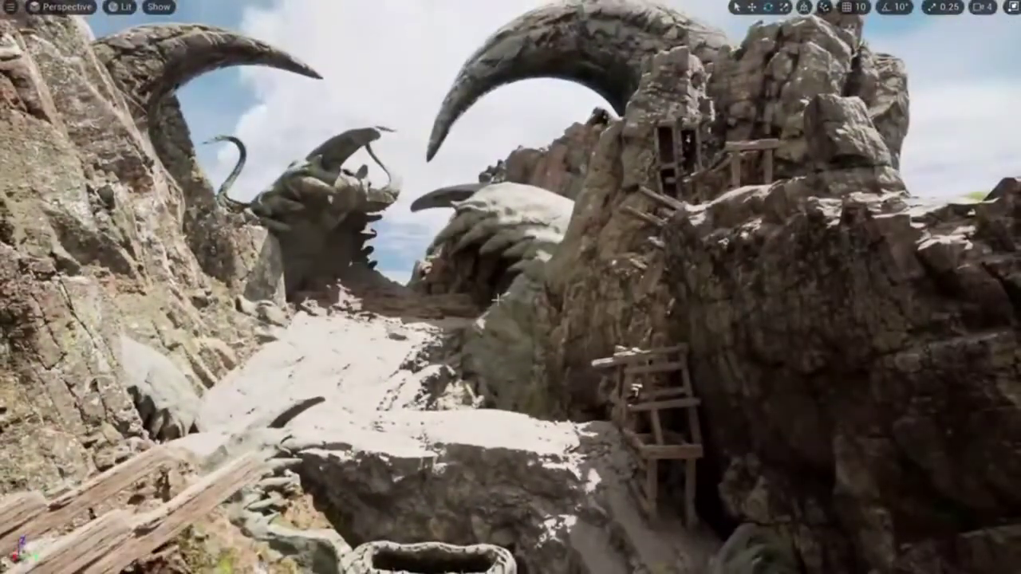
{"action": "key", "text": "F11"}
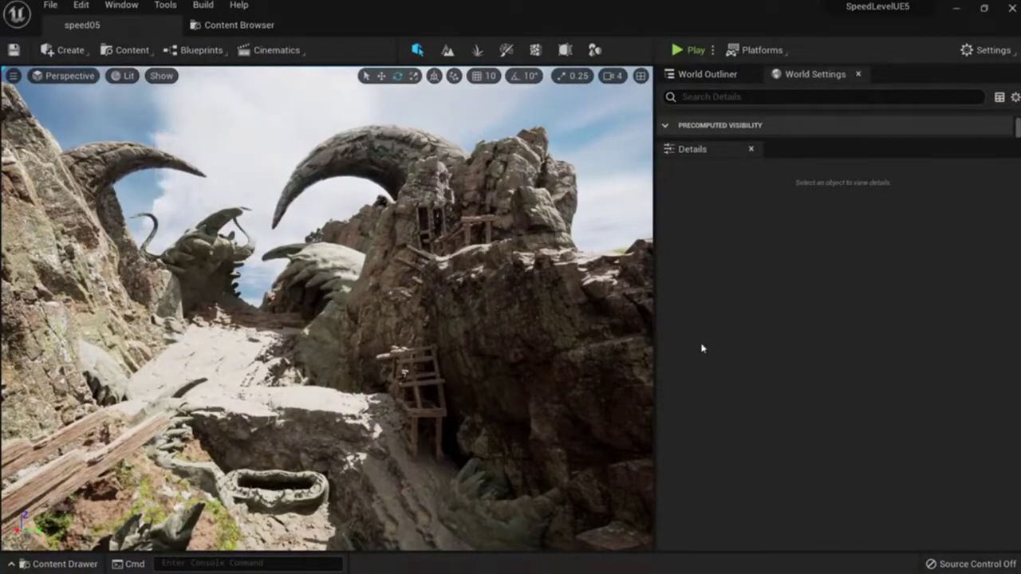
Step: Place a BP_Rope actor from the SpeedLeveling Blueprints folder on the sunlit rock ledge and raise it just above the ground
{"action": "left_click", "coordinate": [239, 25]}
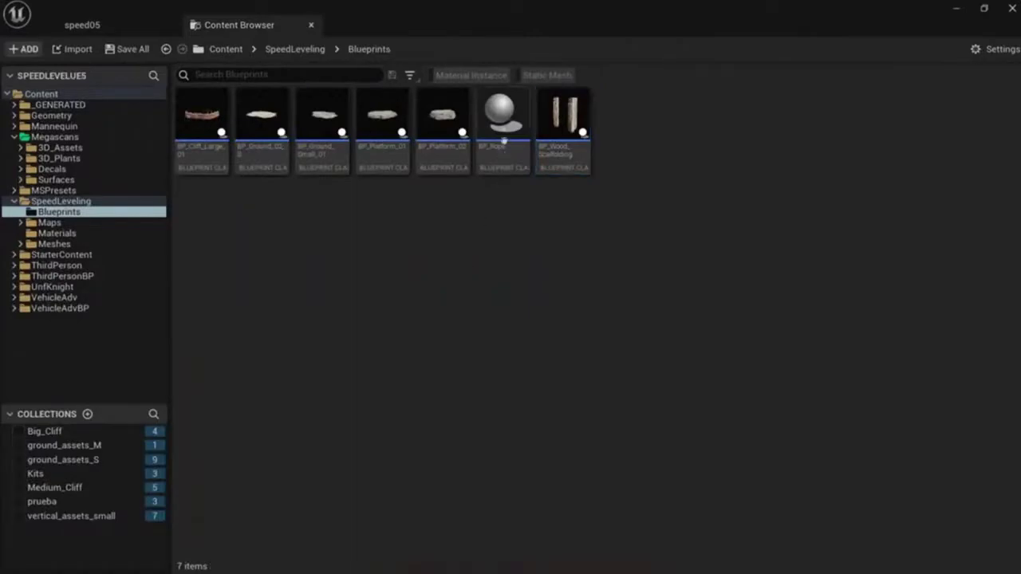
{"action": "mouse_move", "coordinate": [507, 123]}
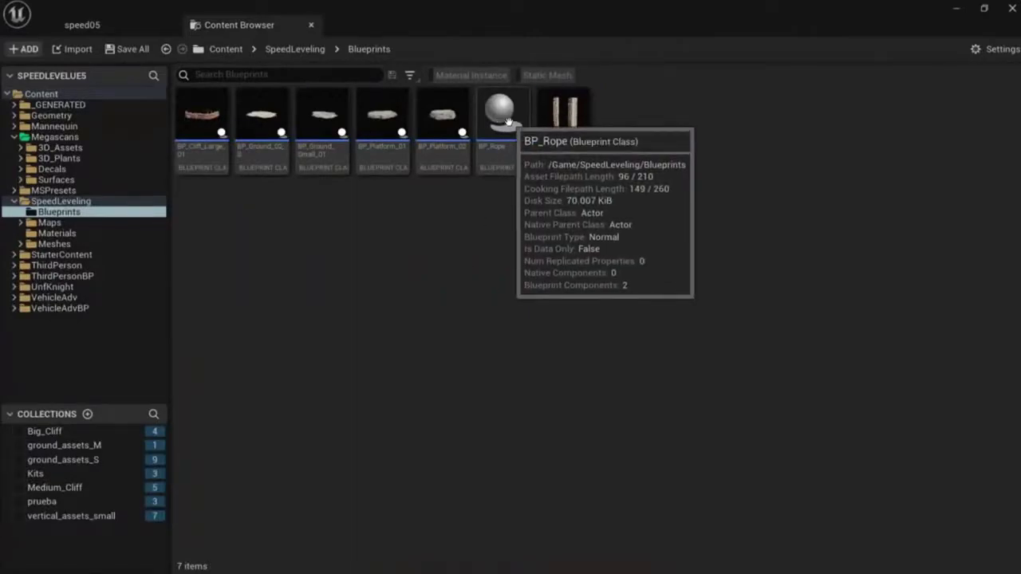
{"action": "left_click_drag", "start_coordinate": [507, 123], "coordinate": [351, 403]}
{"action": "right_click_drag", "start_coordinate": [351, 404], "coordinate": [343, 351]}
{"action": "key", "text": "w"}
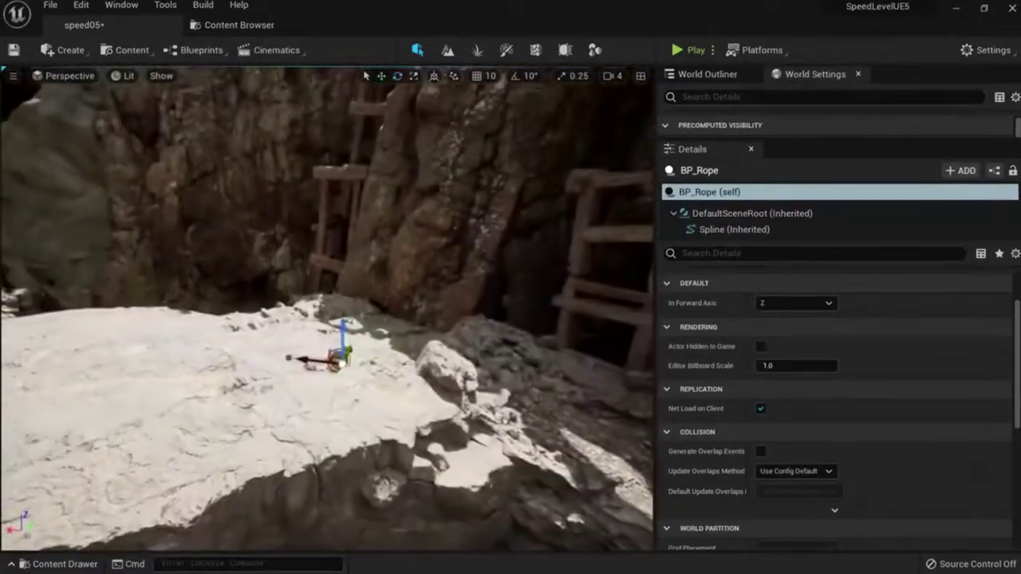
{"action": "left_click_drag", "start_coordinate": [342, 331], "coordinate": [342, 291]}
{"action": "right_click_drag", "start_coordinate": [342, 292], "coordinate": [404, 319]}
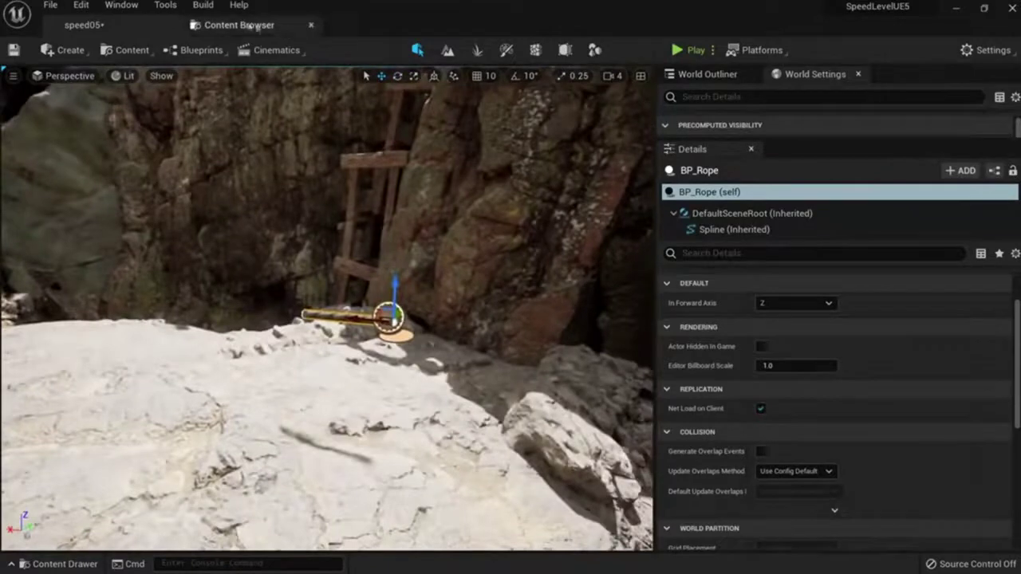
Step: Place the SK_Knight skeletal mesh from the UnfKnight Skeletal_Meshes folder on the rock ledge beside the rope
{"action": "left_click", "coordinate": [236, 24]}
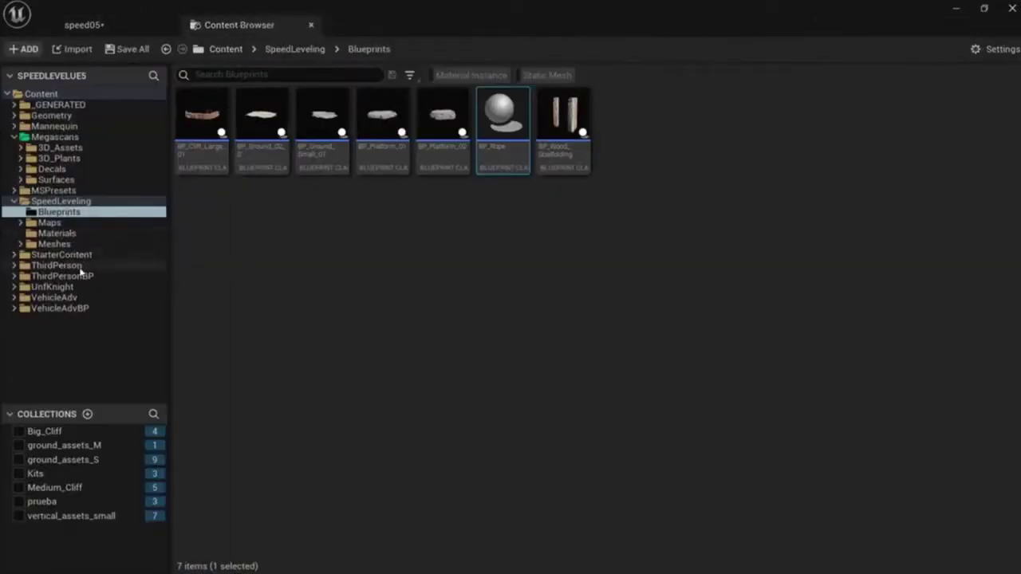
{"action": "left_click", "coordinate": [60, 286]}
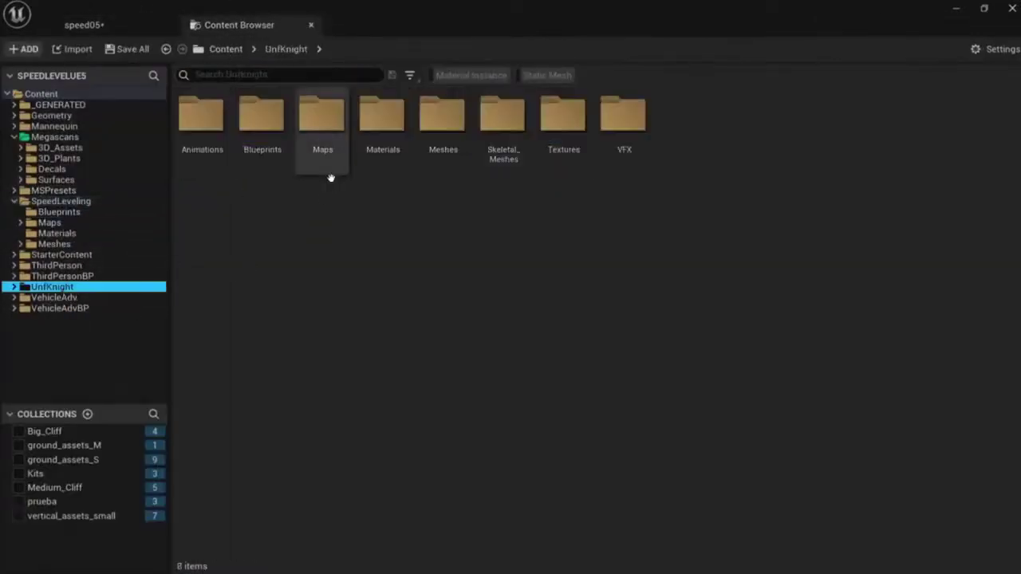
{"action": "double_click", "coordinate": [444, 128]}
{"action": "left_click", "coordinate": [90, 350]}
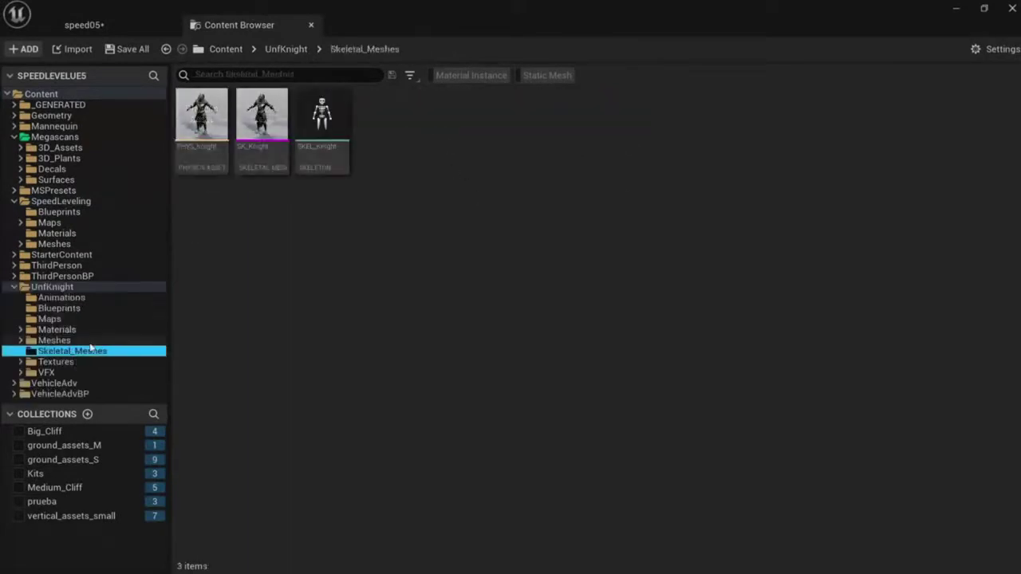
{"action": "left_click_drag", "start_coordinate": [262, 116], "coordinate": [177, 131]}
{"action": "left_click_drag", "start_coordinate": [259, 466], "coordinate": [259, 467]}
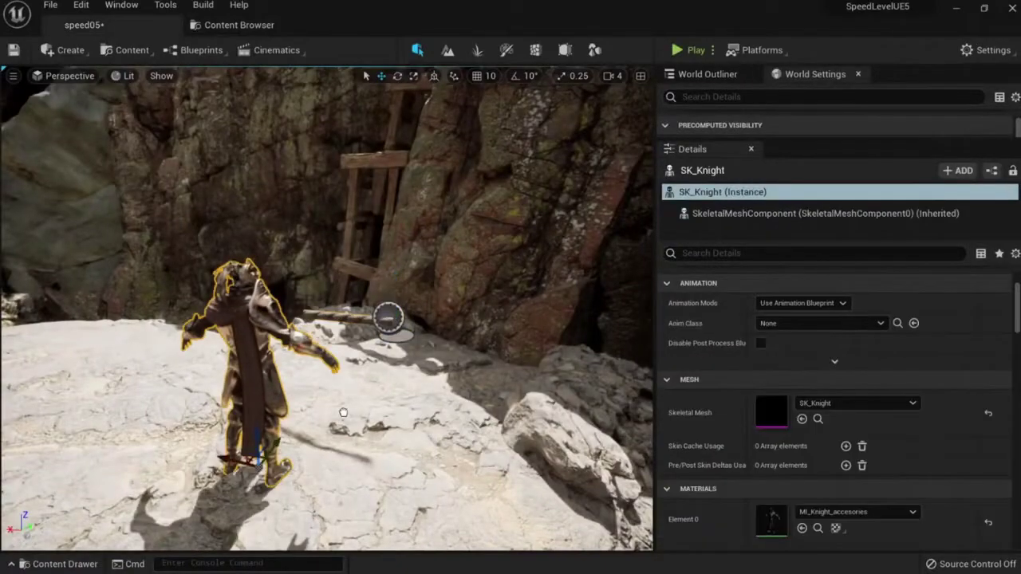
Step: Select the rope and raise it to the top of the scaffolding column on the cliff, checking its position from across the canyon
{"action": "left_click", "coordinate": [390, 320]}
{"action": "key", "text": "w"}
{"action": "right_click_drag", "start_coordinate": [390, 320], "coordinate": [526, 203]}
{"action": "key", "text": "s"}
{"action": "key", "text": "s"}
{"action": "right_click_drag", "start_coordinate": [258, 463], "coordinate": [284, 422]}
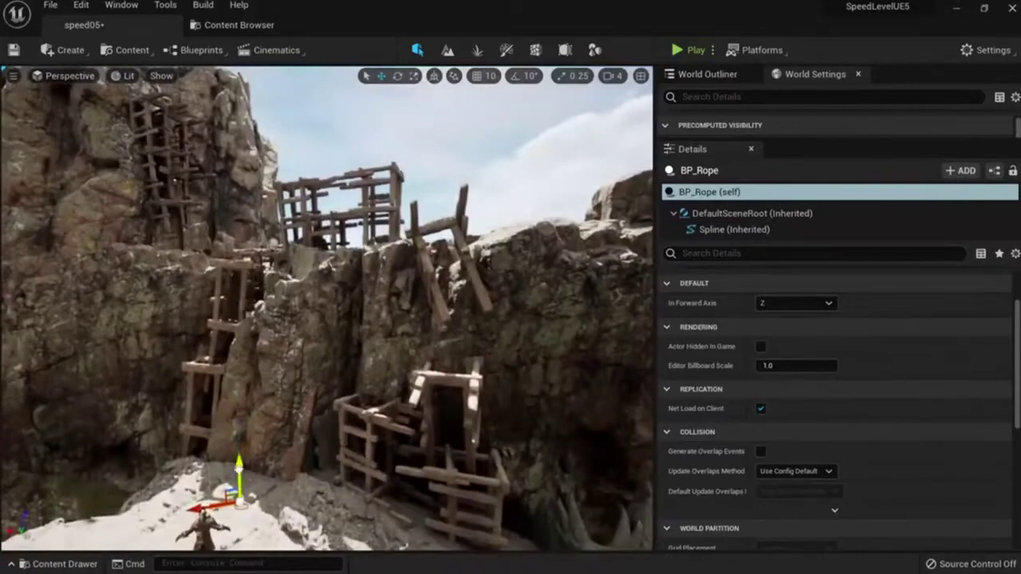
{"action": "left_click_drag", "start_coordinate": [238, 469], "coordinate": [234, 185]}
{"action": "key", "text": "w"}
{"action": "right_click_drag", "start_coordinate": [233, 185], "coordinate": [259, 179]}
{"action": "right_click_drag", "start_coordinate": [128, 331], "coordinate": [56, 263]}
{"action": "key", "text": "s"}
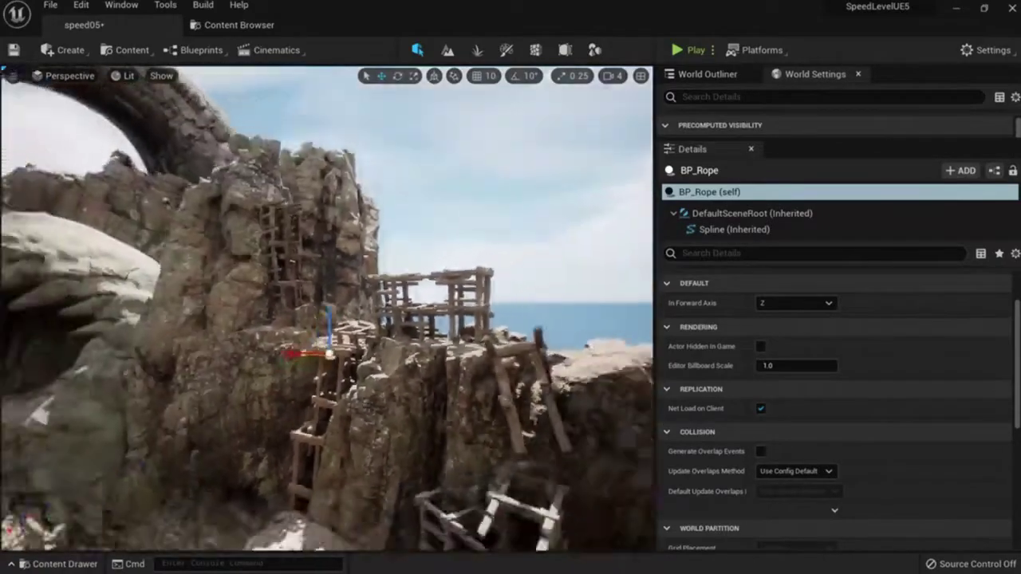
{"action": "key", "text": "s"}
{"action": "right_click_drag", "start_coordinate": [504, 330], "coordinate": [327, 351]}
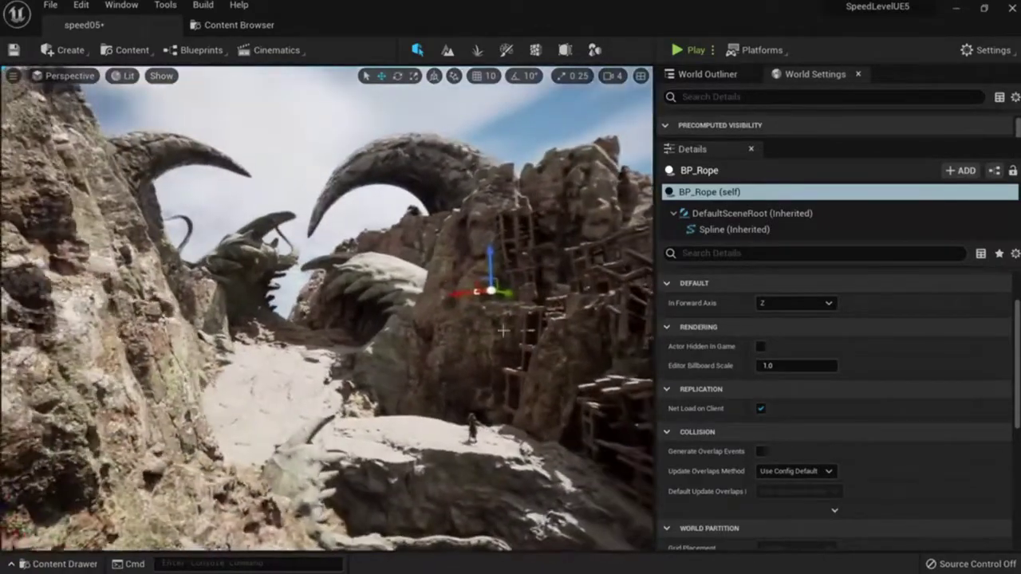